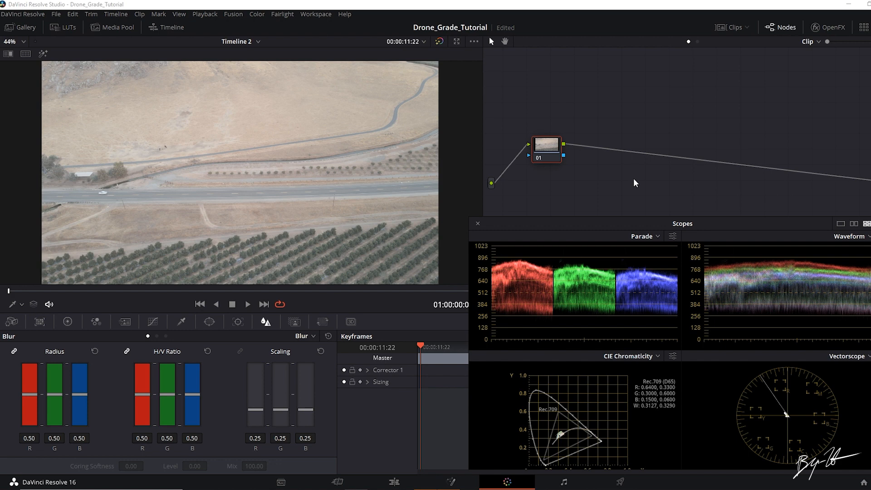
left_click_drag(705, 224, 703, 225)
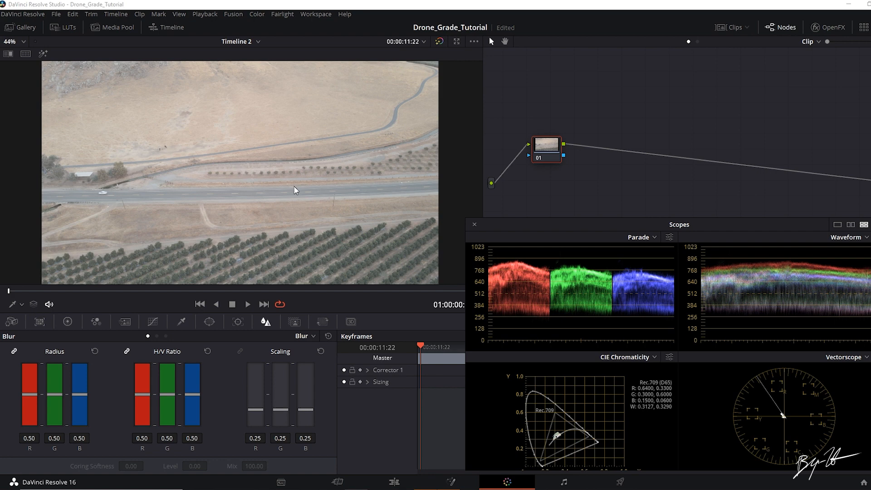
left_click_drag(535, 230, 531, 216)
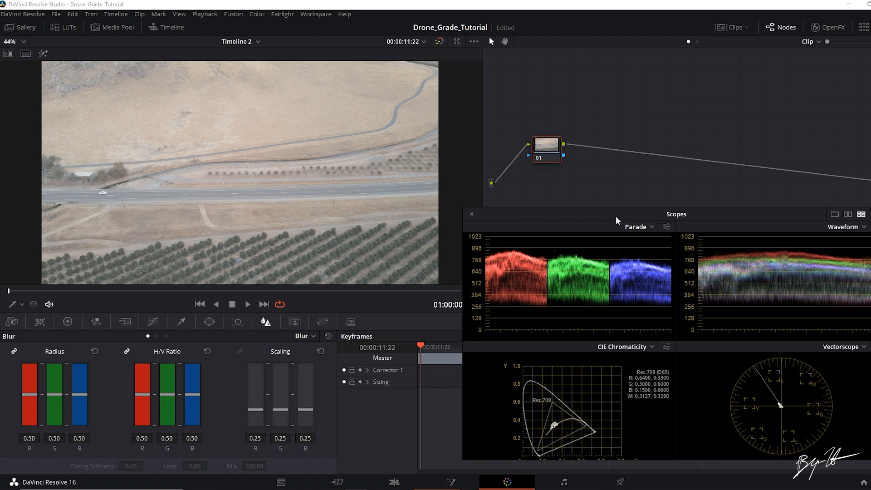
left_click_drag(616, 216, 597, 199)
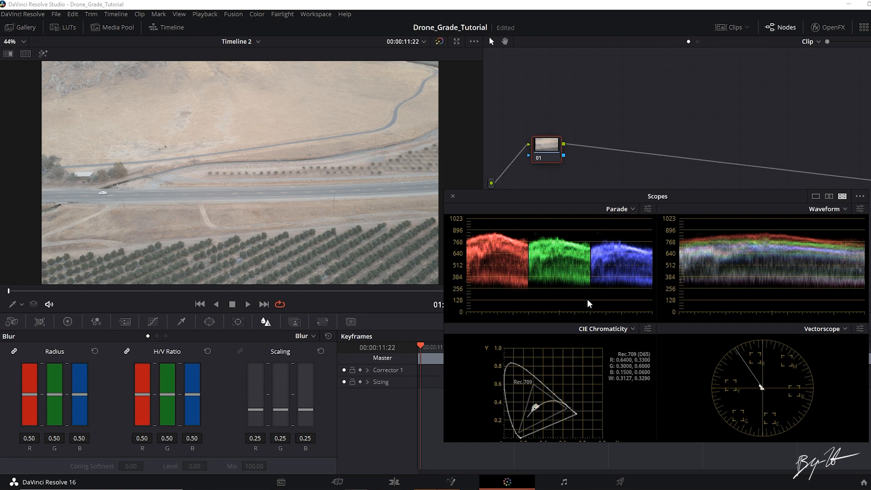
left_click_drag(717, 197, 755, 194)
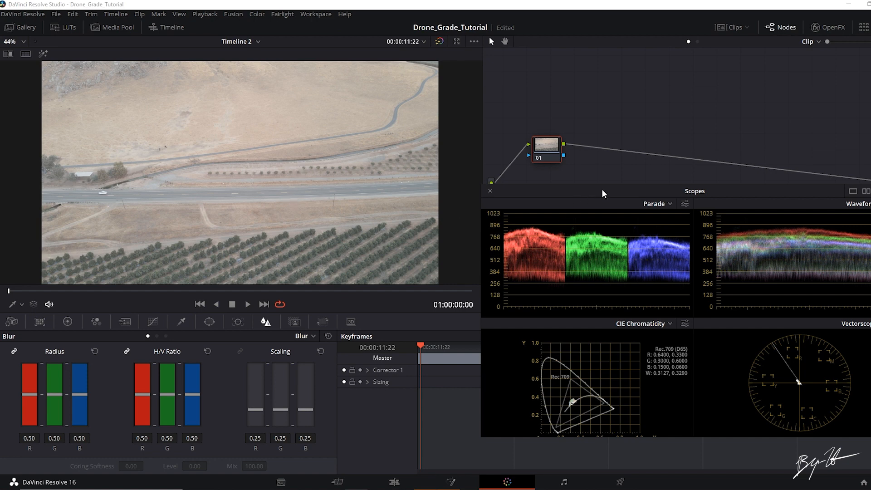
left_click_drag(602, 190, 573, 202)
left_click_drag(754, 201, 730, 221)
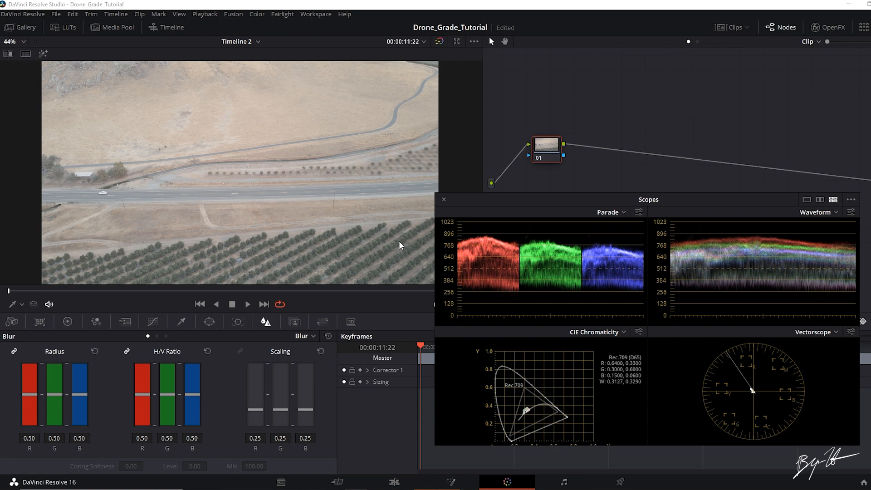
left_click_drag(690, 206, 633, 184)
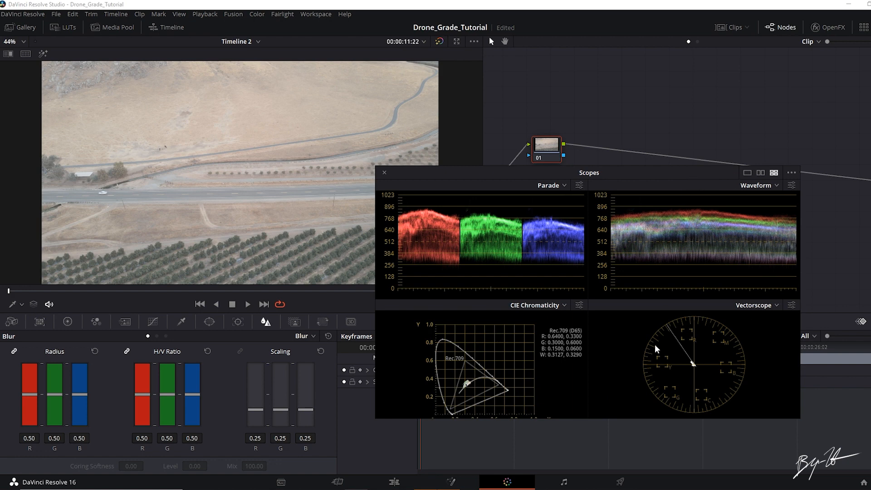
left_click_drag(673, 169, 701, 163)
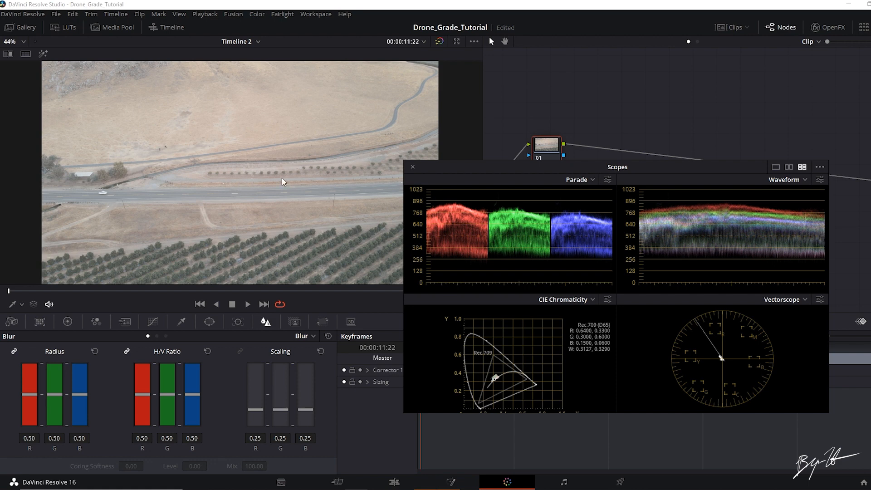
left_click_drag(601, 162, 664, 189)
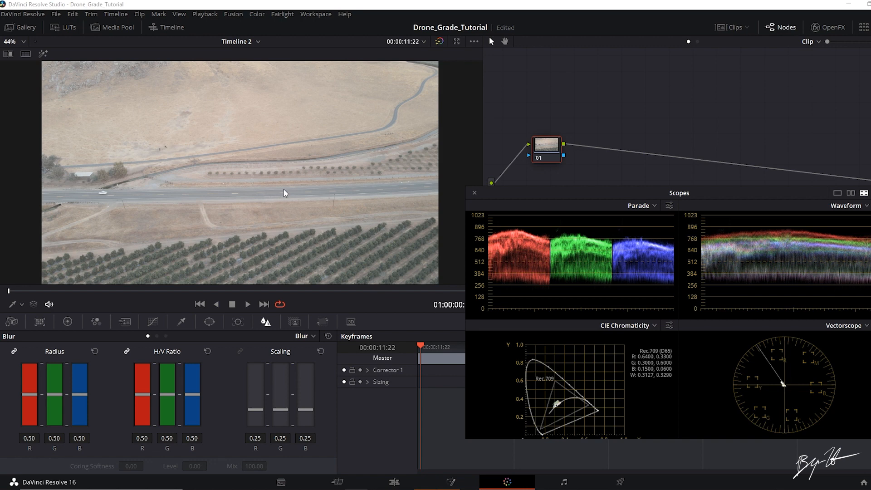
left_click_drag(622, 195, 674, 216)
left_click_drag(583, 216, 527, 212)
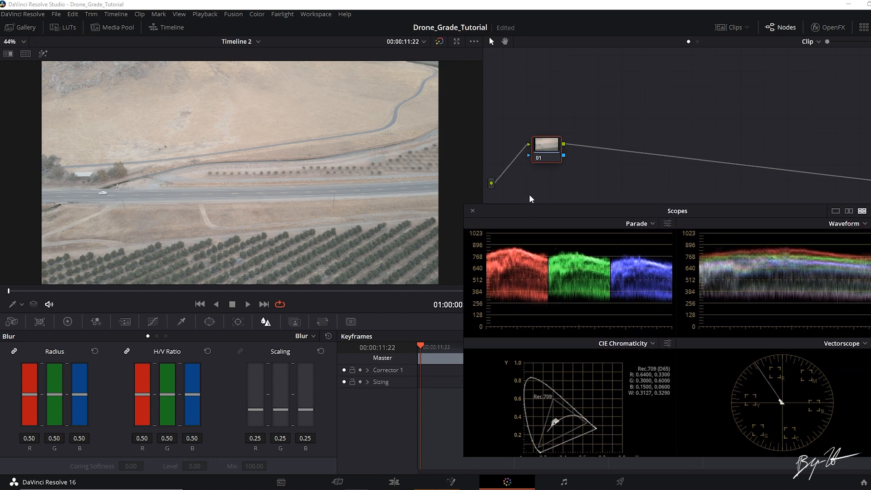
left_click_drag(557, 203, 554, 225)
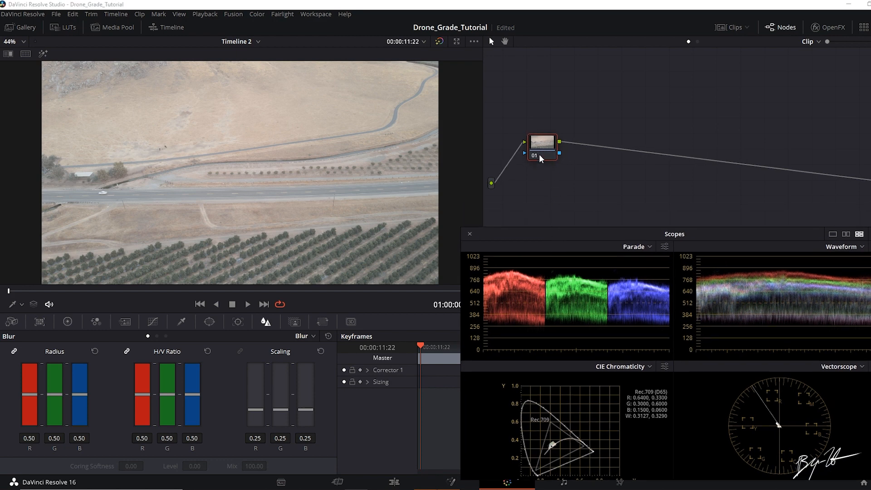
key("alt+s")
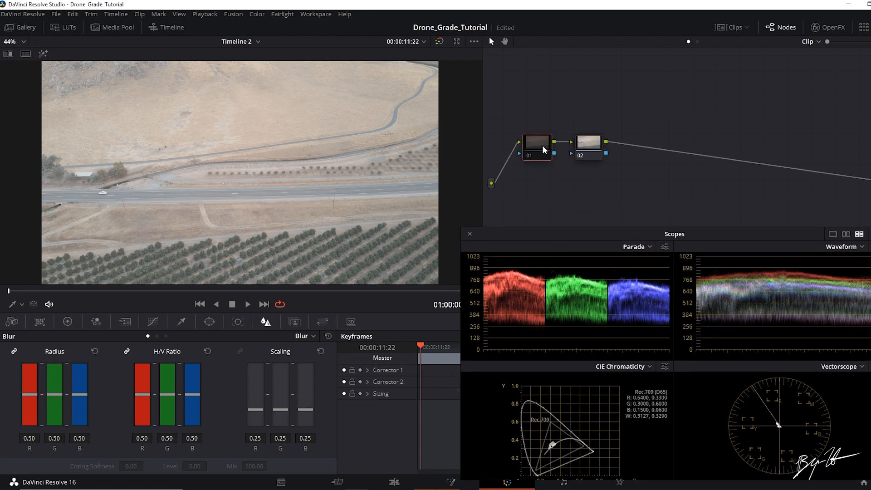
left_click_drag(594, 155, 609, 151)
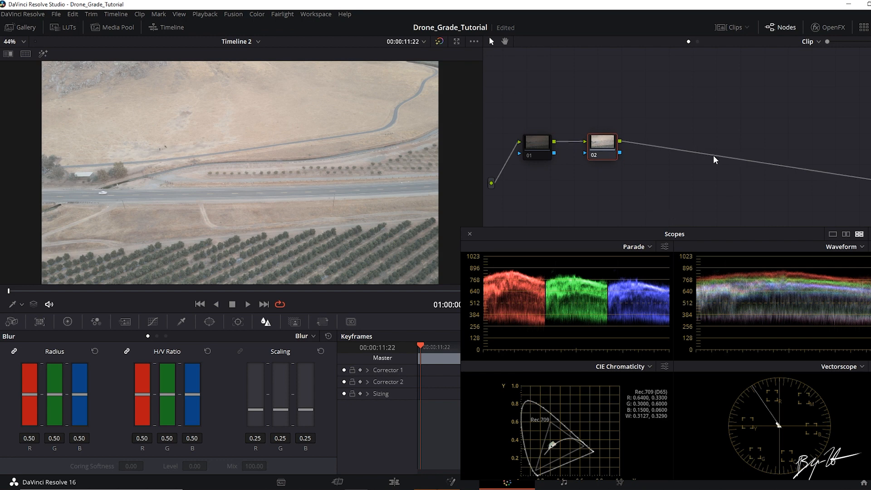
left_click_drag(542, 145, 545, 147)
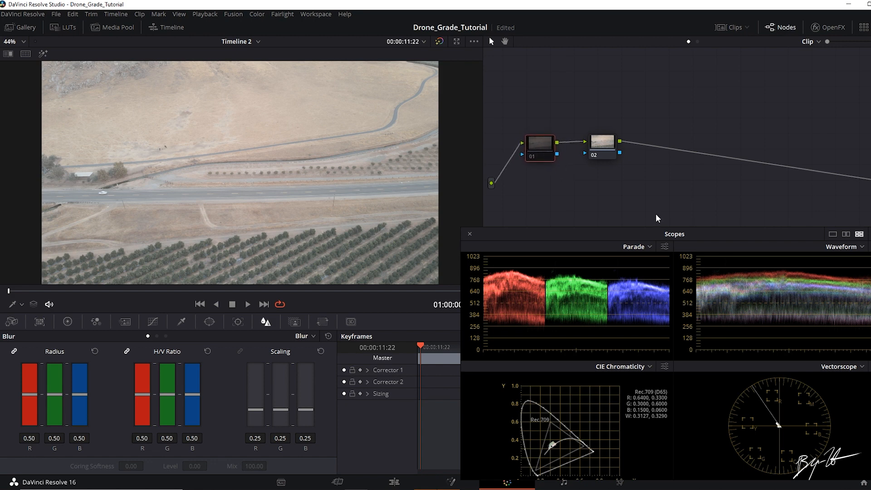
left_click_drag(609, 155, 604, 155)
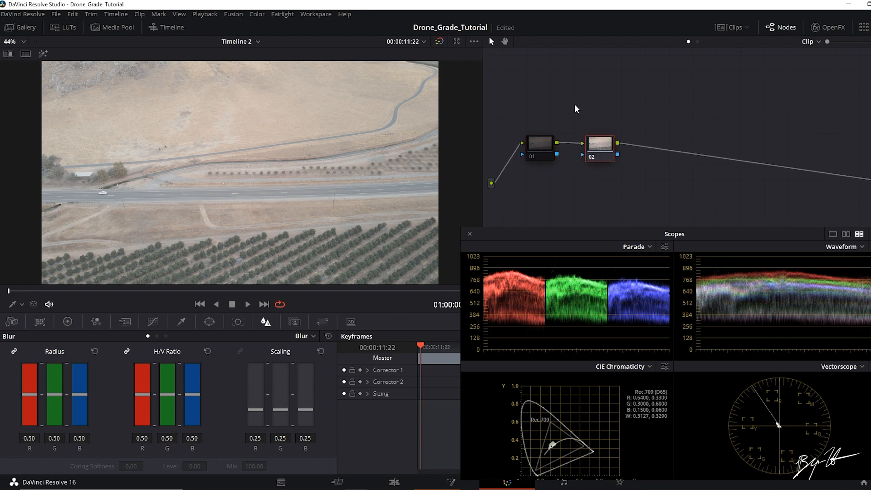
left_click_drag(540, 146, 531, 147)
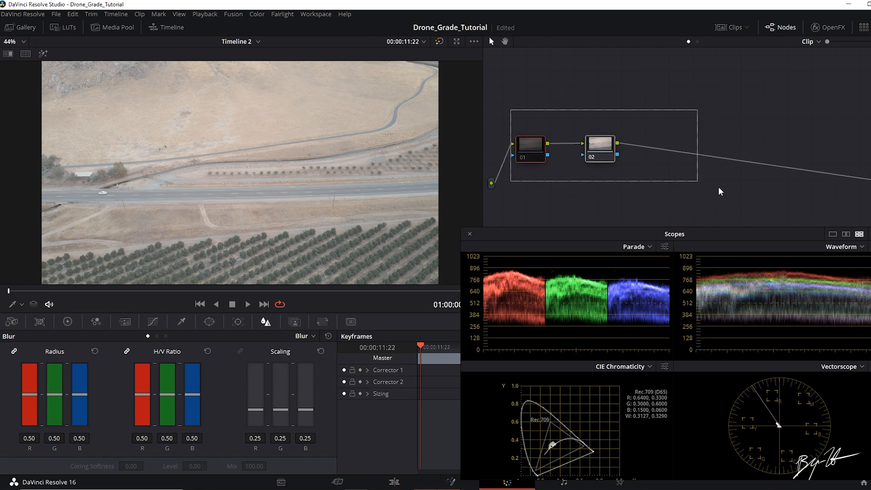
key("Delete")
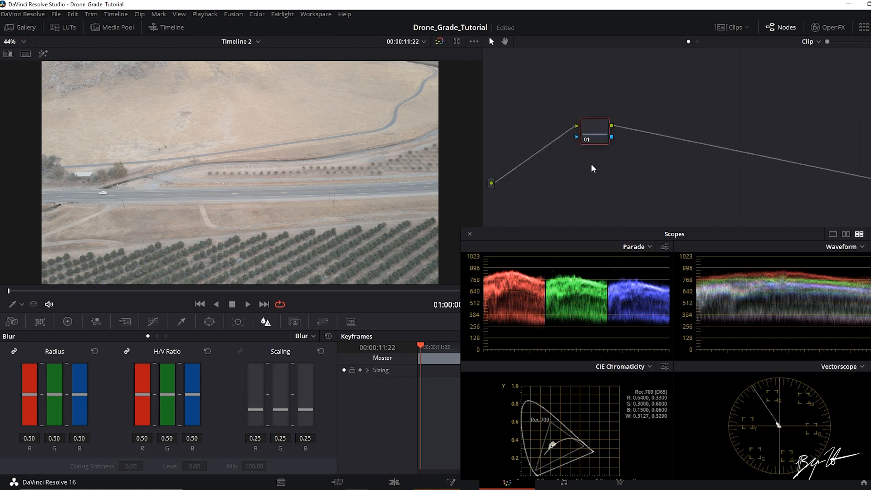
Add a second serial node after the first, aligned beside it near the source, and save the project
left_click_drag(592, 132, 548, 153)
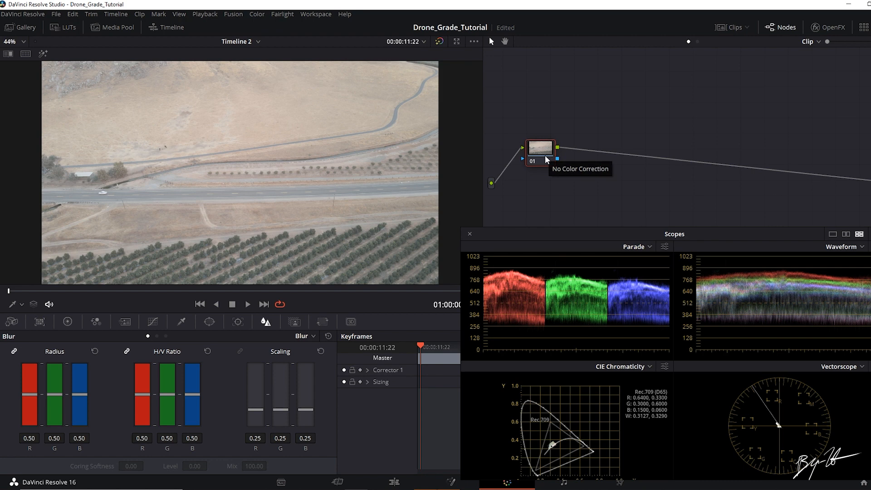
key("alt+s")
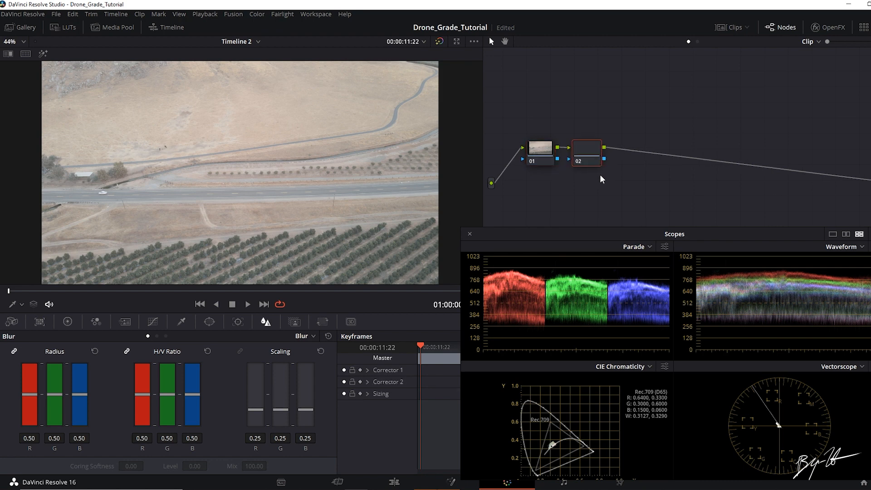
left_click_drag(589, 153, 585, 157)
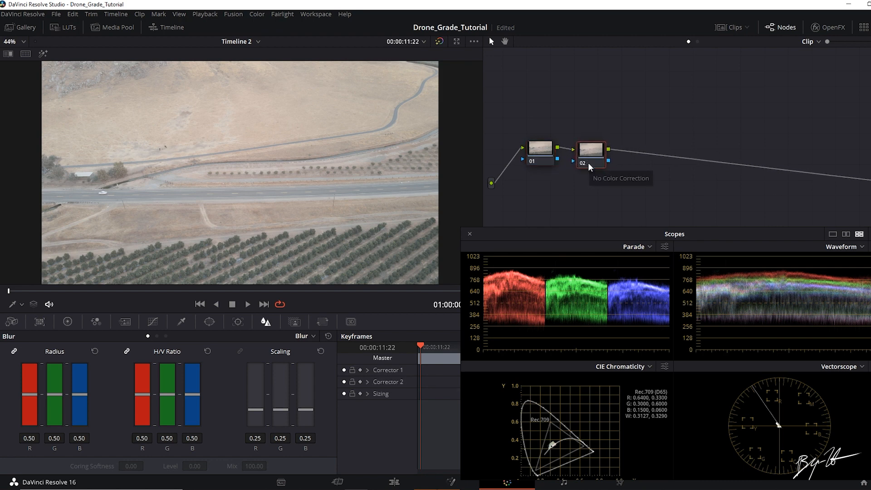
key("ctrl+s")
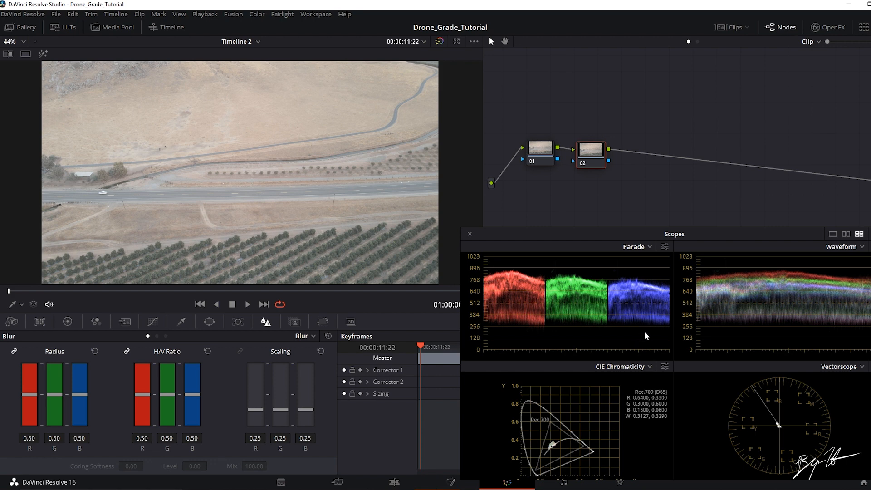
left_click_drag(545, 158, 592, 159)
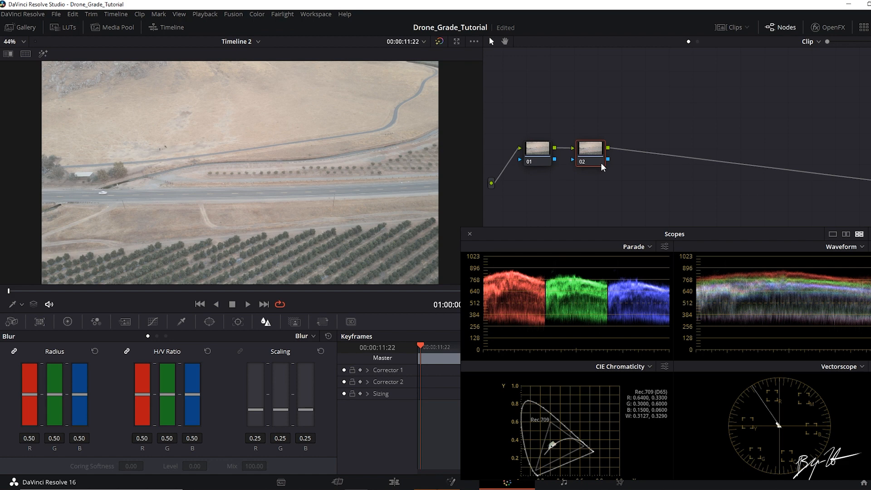
left_click_drag(593, 163, 591, 164)
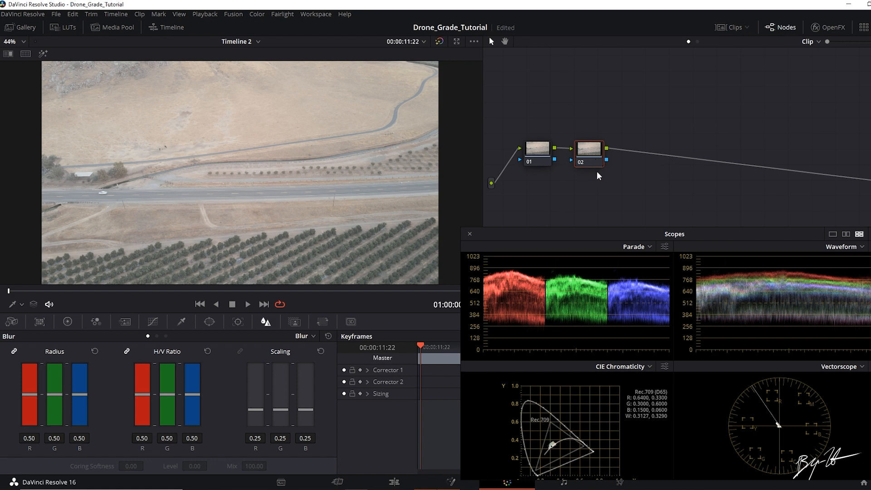
Denoise the second node using 1 temporal frame, temporal luma and chroma thresholds of 19.2, and a spatial chroma threshold of 19.8
key("ctrl+shift+s")
left_click(447, 268)
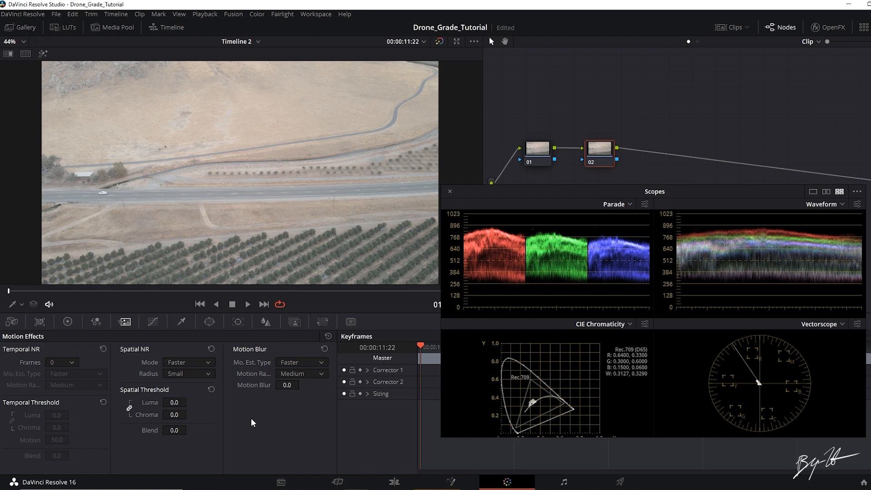
left_click(75, 363)
left_click(63, 385)
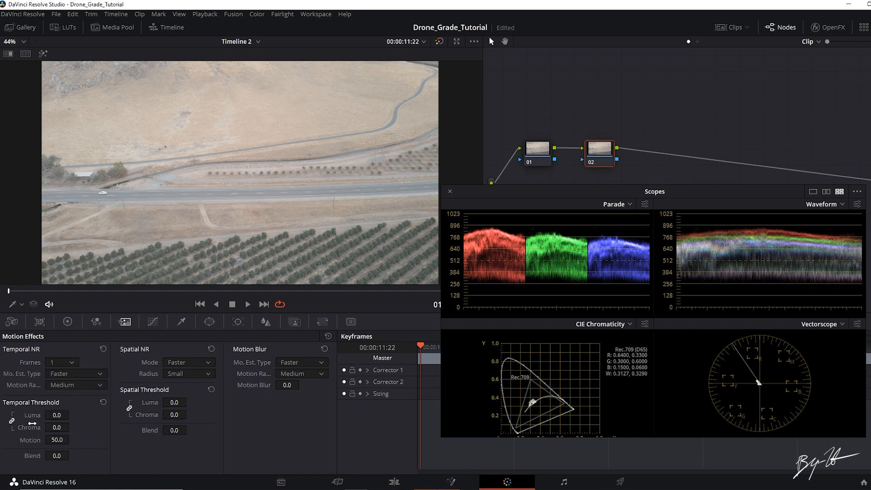
left_click_drag(53, 414, 77, 414)
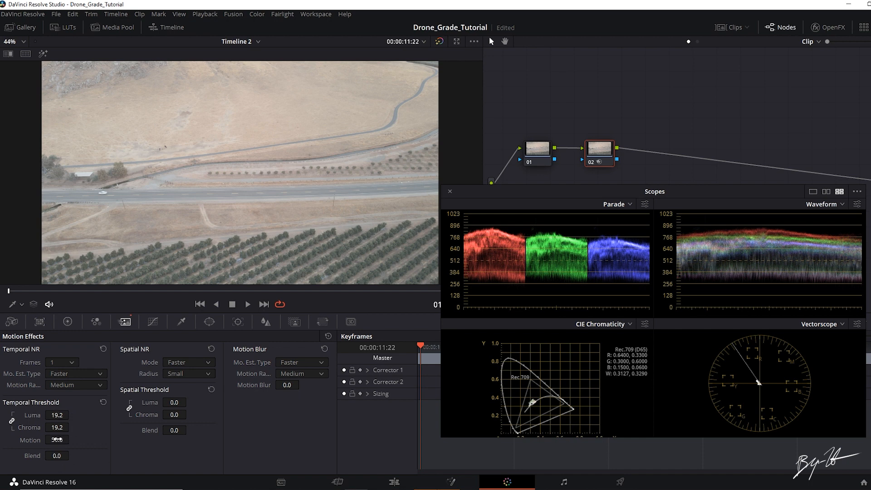
left_click_drag(175, 414, 199, 414)
Label the second node "Denoise"
left_click_drag(604, 194, 637, 213)
left_click_drag(596, 159, 596, 164)
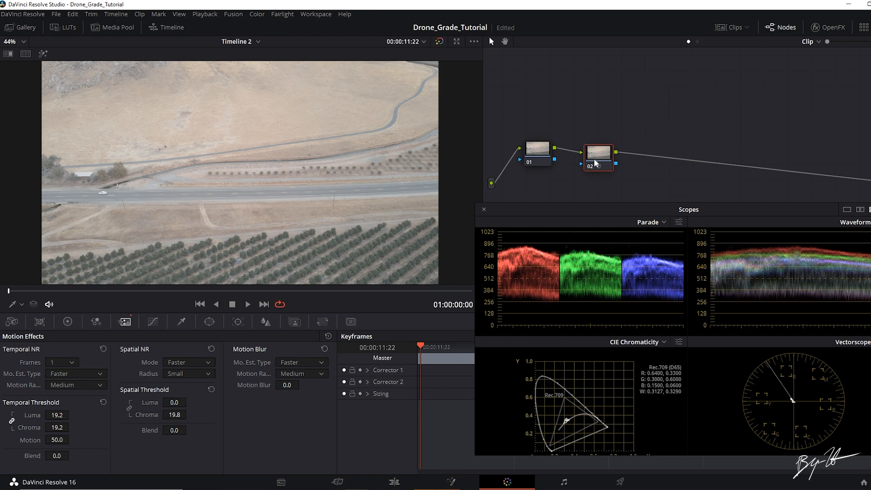
type("Denoise")
key("Return")
Add a third serial node after Denoise and arrange it in a second row below the first node
key("alt+s")
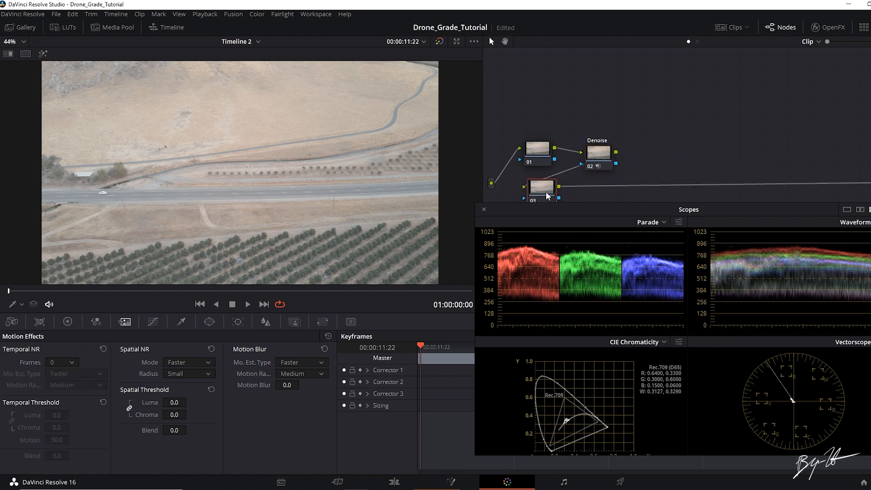
left_click_drag(606, 131, 605, 128)
left_click_drag(548, 132, 544, 132)
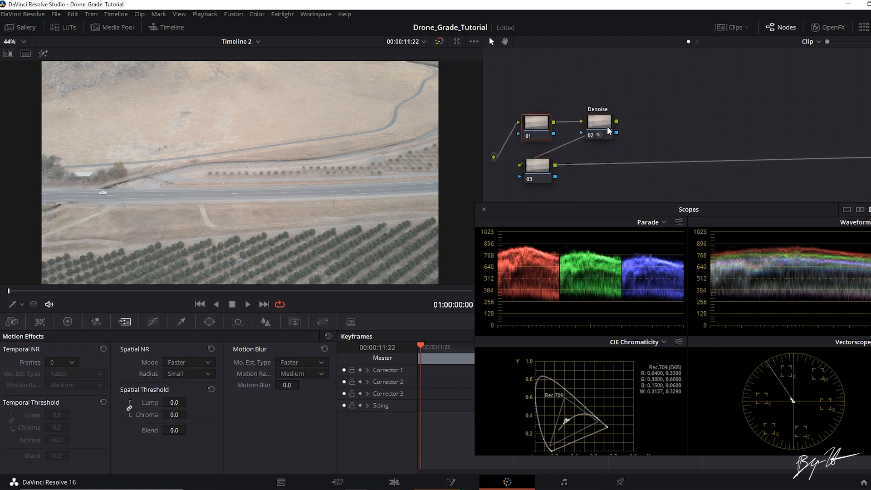
left_click_drag(606, 129, 602, 129)
left_click_drag(548, 172, 548, 176)
left_click_drag(595, 208, 592, 218)
left_click_drag(546, 174, 547, 172)
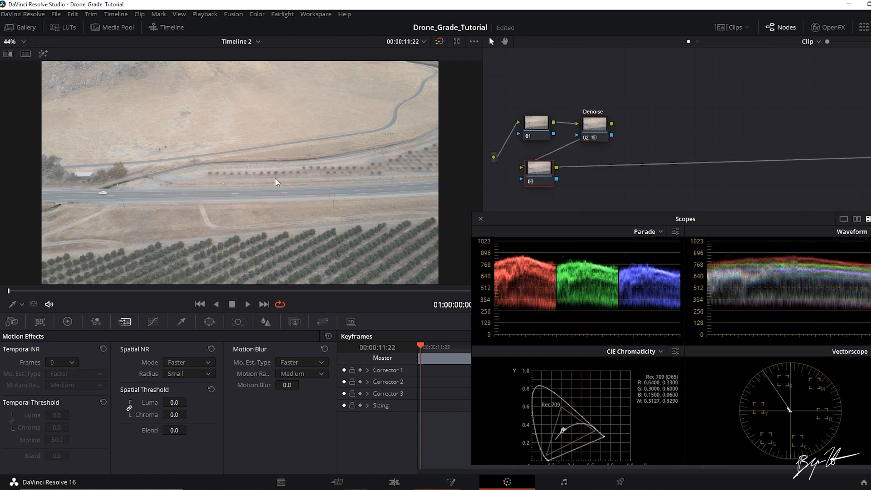
left_click_drag(544, 179, 538, 176)
Set the third node's primary contrast to 1.448 and pivot to 0.809
left_click(67, 321)
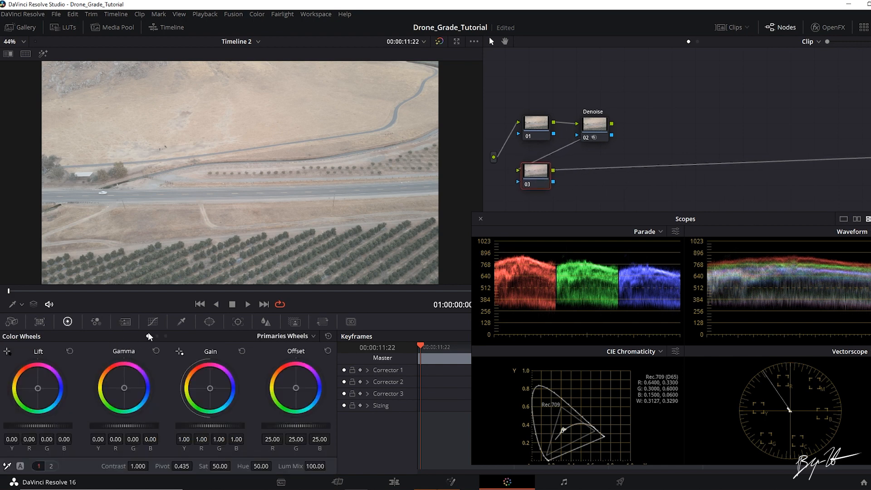
left_click_drag(137, 466, 152, 465)
mouse_move(531, 217)
left_mouse_down()
mouse_move(497, 204)
mouse_move(530, 202)
left_mouse_up()
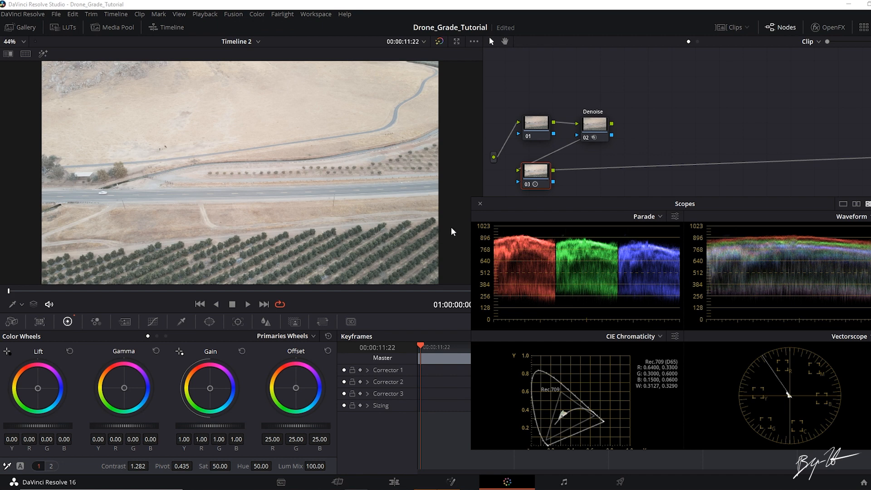
left_click_drag(138, 466, 151, 465)
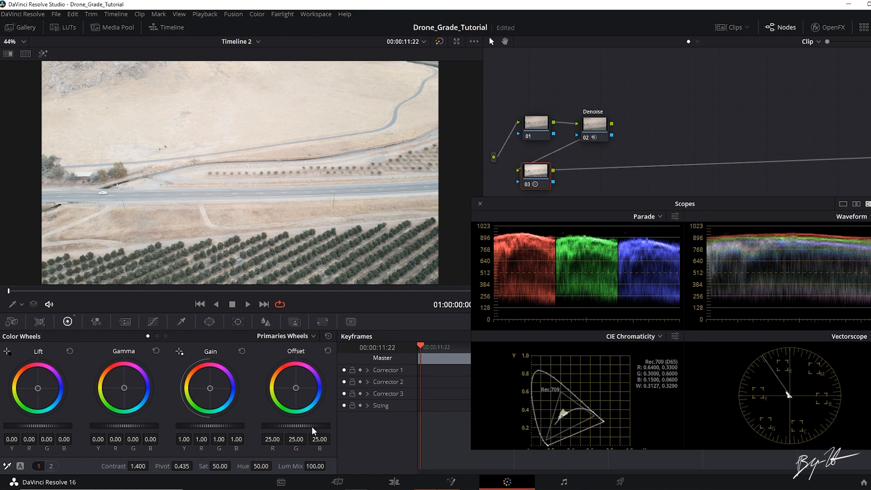
left_click_drag(182, 465, 195, 465)
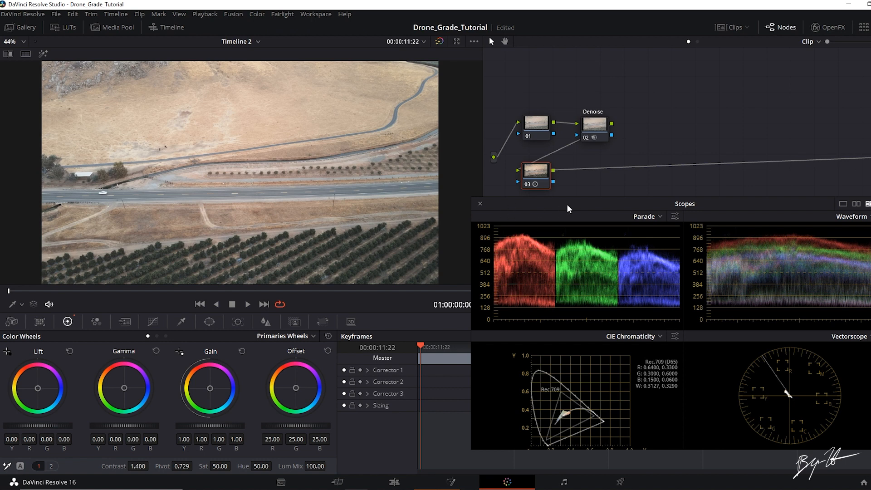
left_click_drag(560, 204, 573, 198)
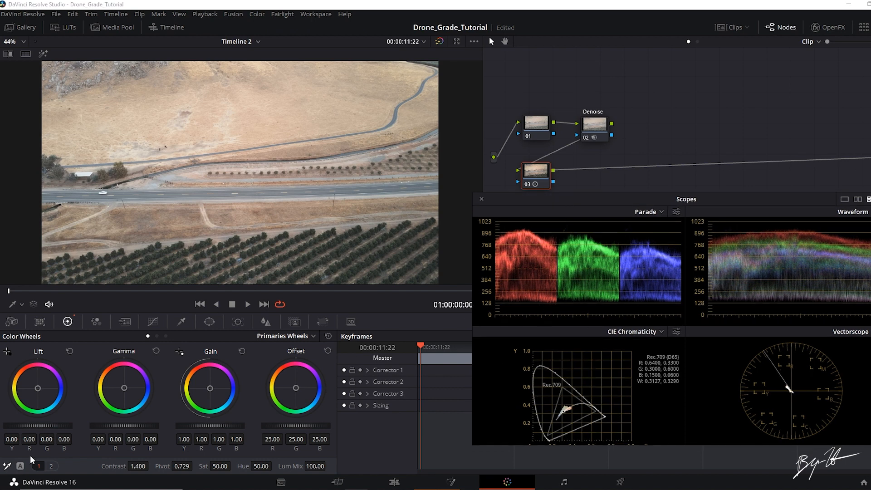
left_click_drag(139, 466, 193, 466)
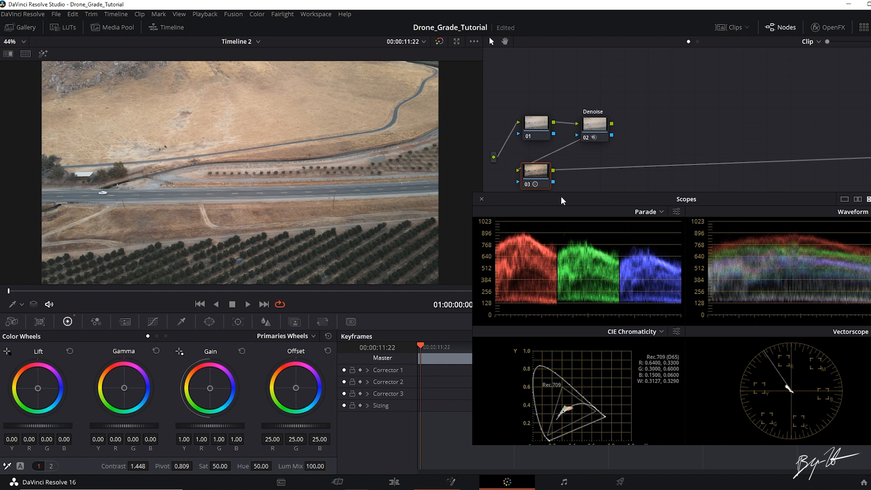
In the third node's log wheels, set the highlight blue to 0.14 and the high range to 0.446, then compare with the node bypassed
left_click_drag(535, 168, 537, 167)
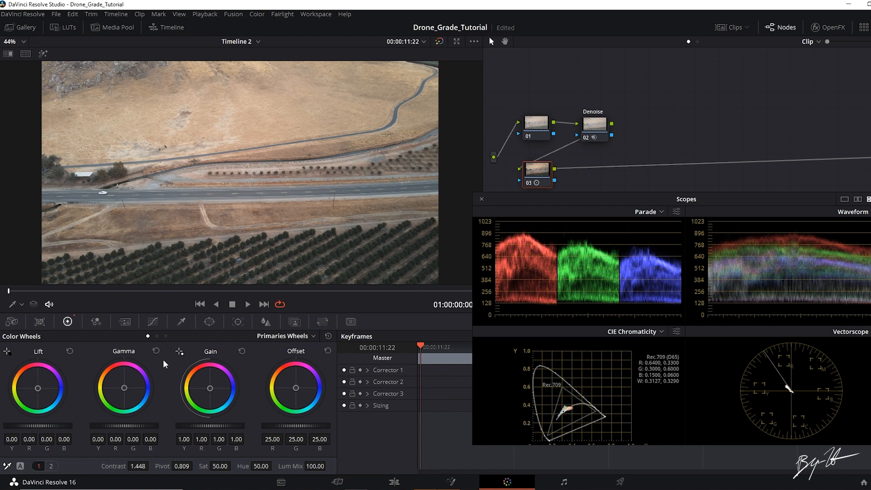
left_click(166, 337)
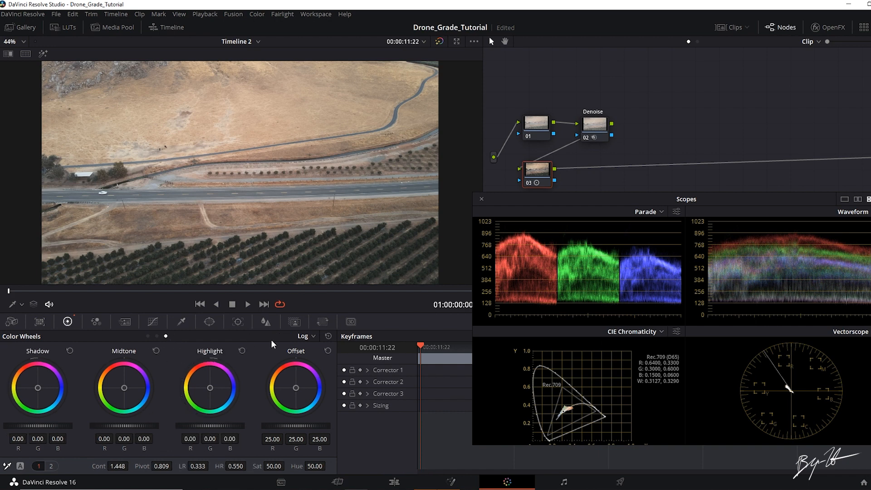
left_click(148, 336)
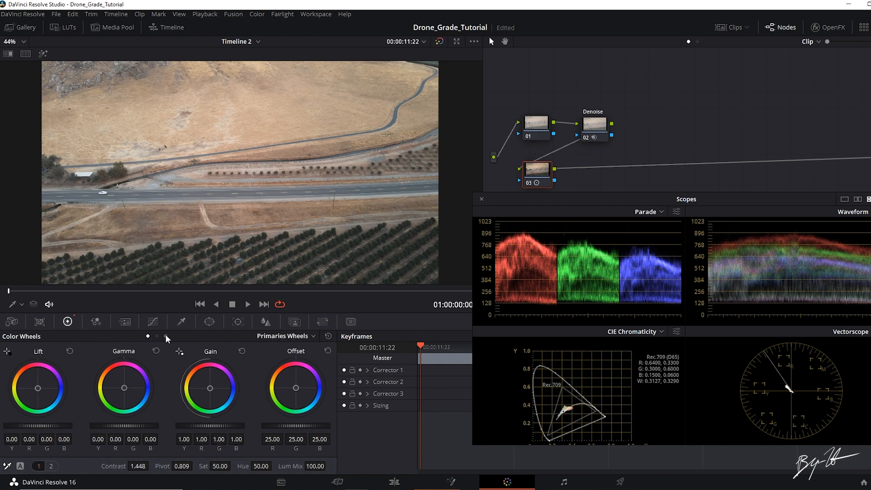
left_click(165, 336)
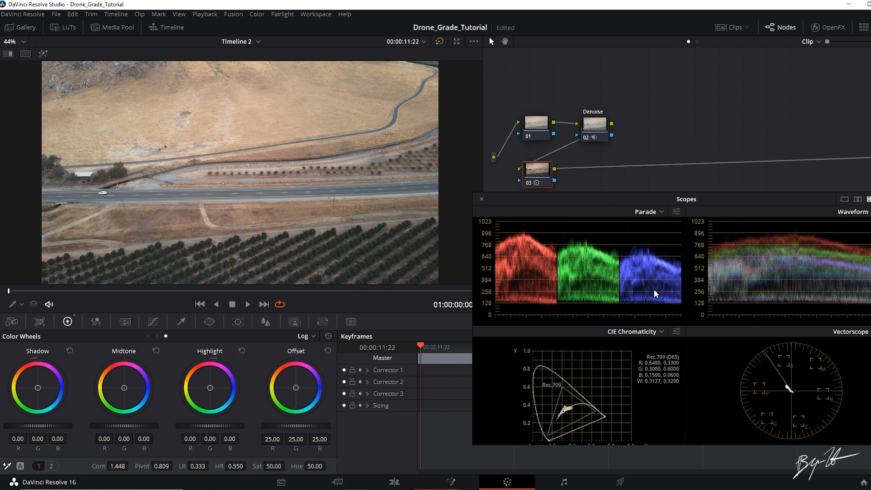
left_click_drag(236, 466, 193, 467)
left_click_drag(222, 394, 226, 393)
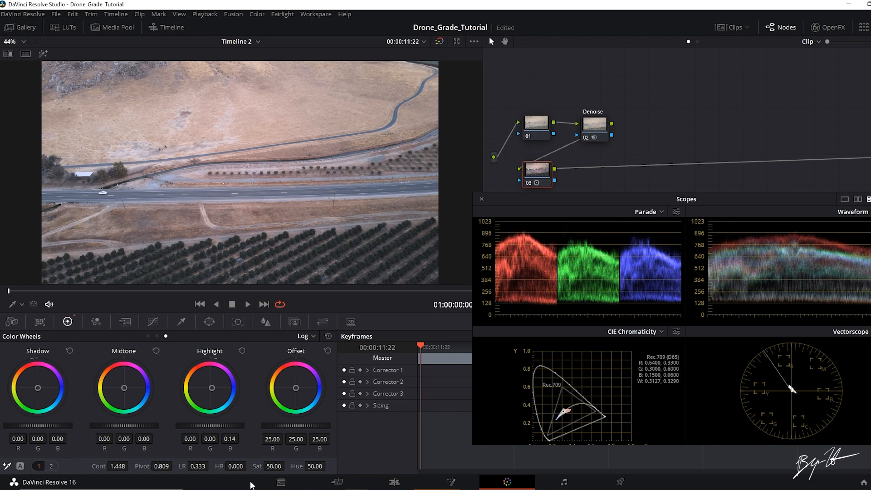
mouse_move(239, 467)
left_mouse_down()
mouse_move(249, 465)
mouse_move(231, 469)
left_mouse_up()
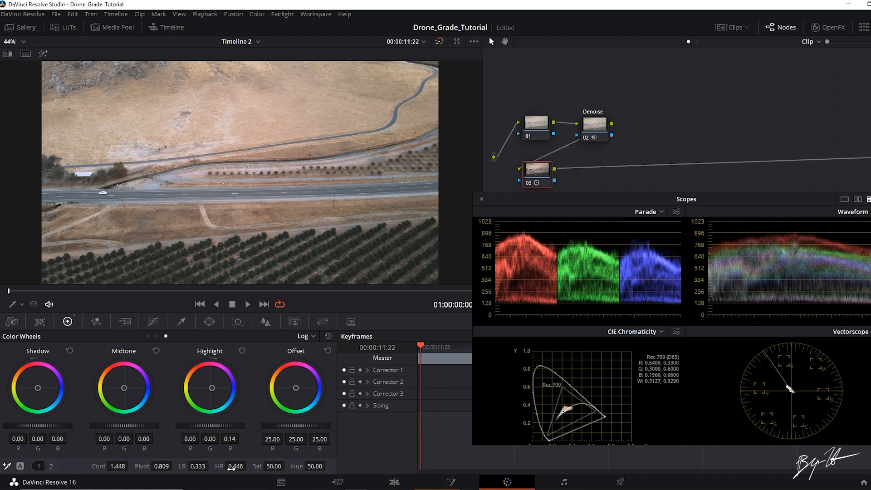
left_click(528, 182)
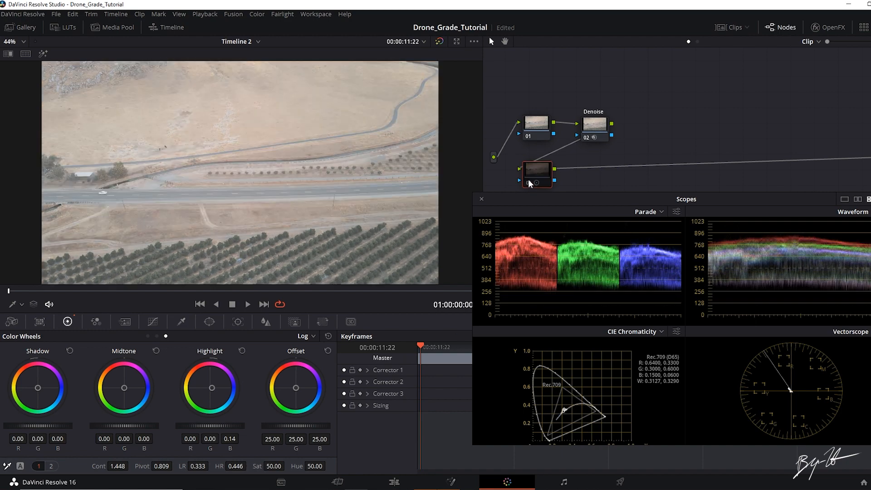
left_click(528, 180)
left_click(529, 179)
left_click(528, 180)
left_click_drag(526, 168, 528, 171)
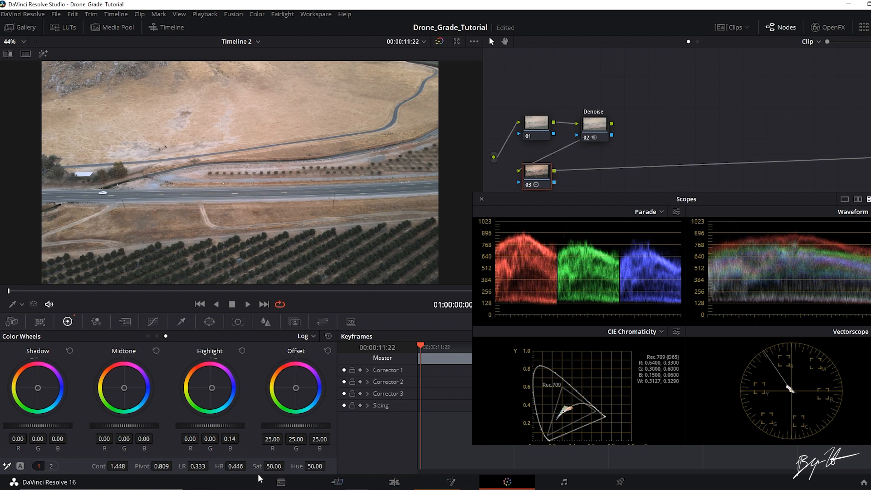
Set the third node's log shadow red to 0.08 and its low range to 0.305
left_click_drag(198, 467, 349, 467)
left_click_drag(18, 438, 25, 438)
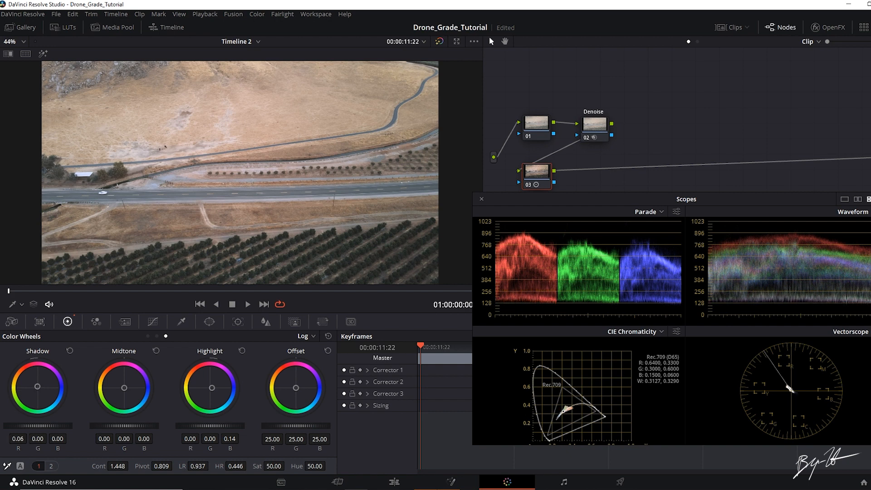
left_click_drag(199, 466, 76, 466)
left_click_drag(22, 440, 24, 440)
left_click_drag(200, 467, 207, 467)
key("ctrl+d")
key("ctrl+d")
Add a fourth serial node after the third one and label the third node "Balance"
left_click_drag(533, 177, 530, 177)
key("alt+s")
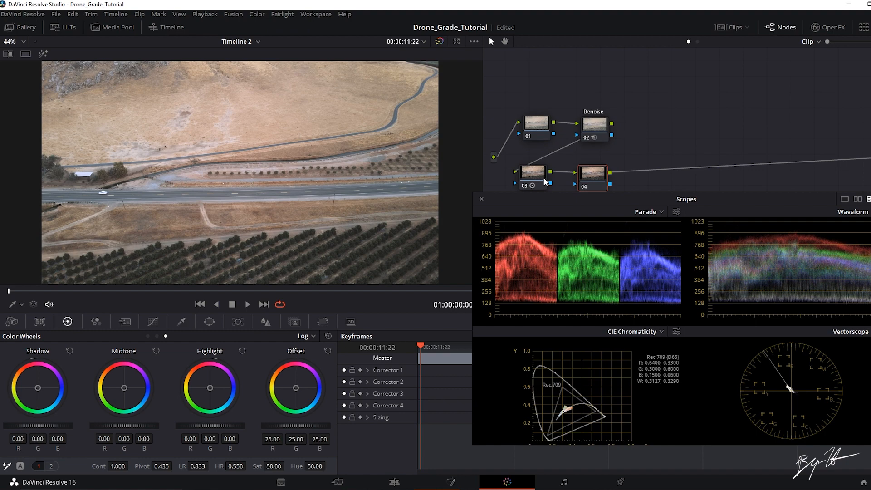
left_click_drag(537, 180, 549, 176)
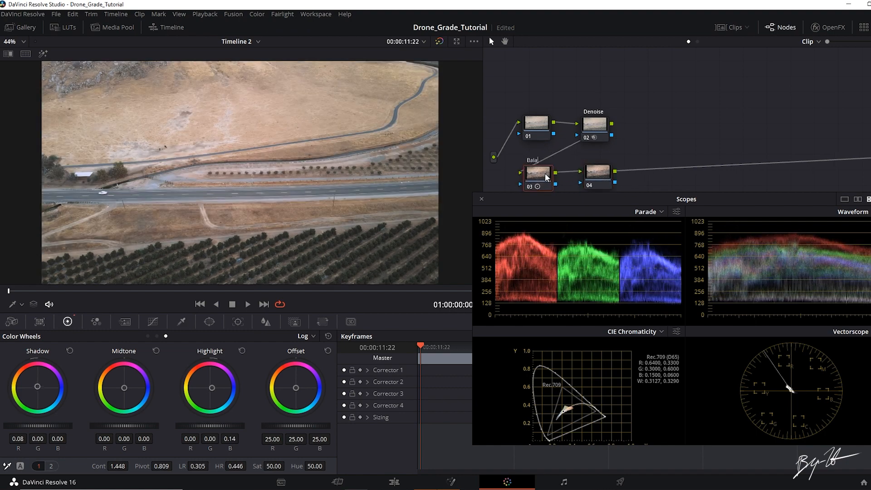
type("nce")
Raise the fourth node's saturation to 70.80
left_click(604, 176)
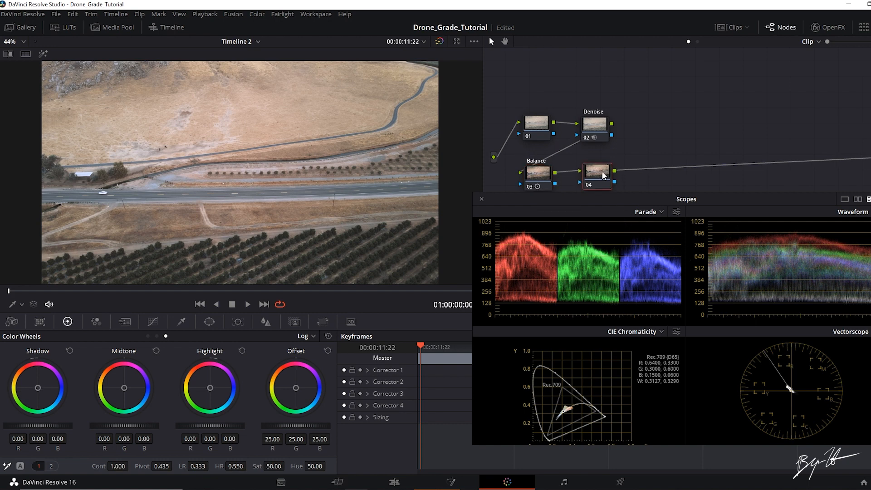
left_click(148, 336)
left_click_drag(220, 466, 233, 465)
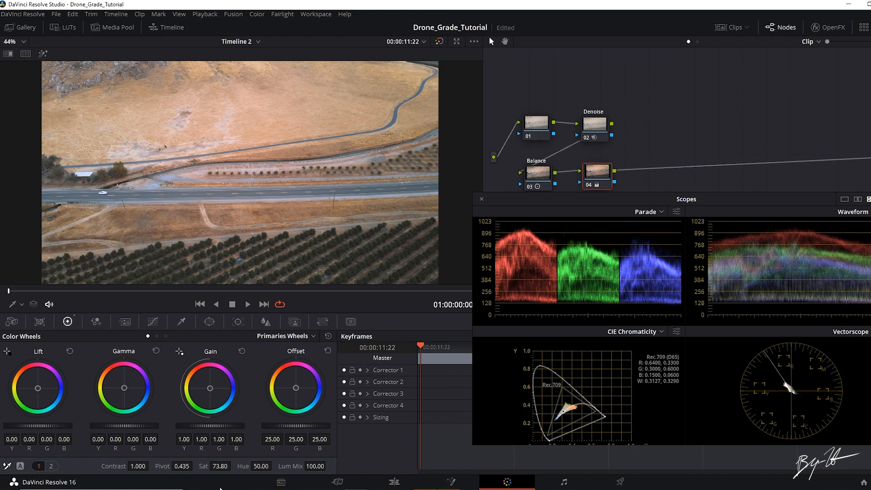
left_click_drag(218, 466, 234, 466)
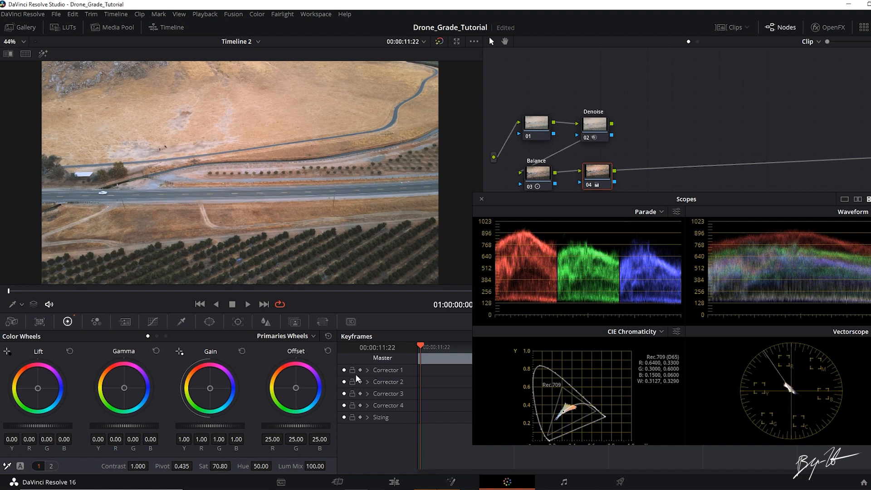
left_click(542, 172)
left_click_drag(590, 181, 592, 181)
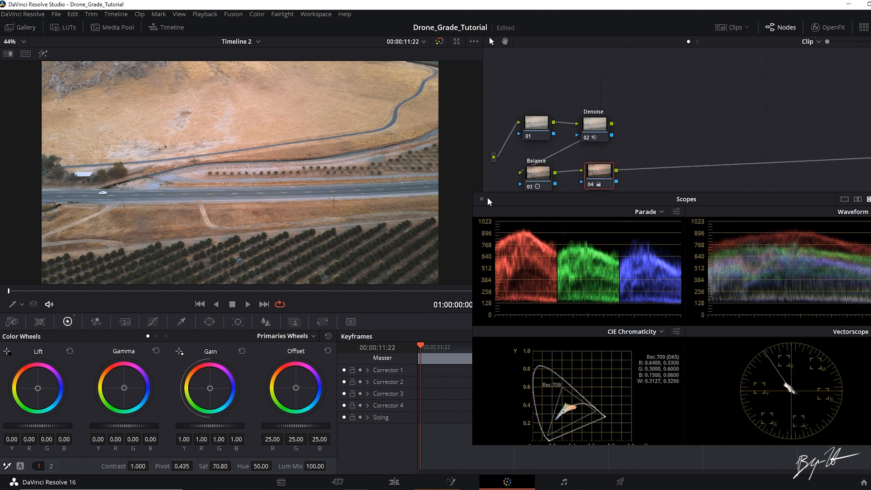
Set the Balance node's log highlight red to -0.12, slightly lower its midtone green and raise its midtone blue, and compare before and after
left_click(537, 174)
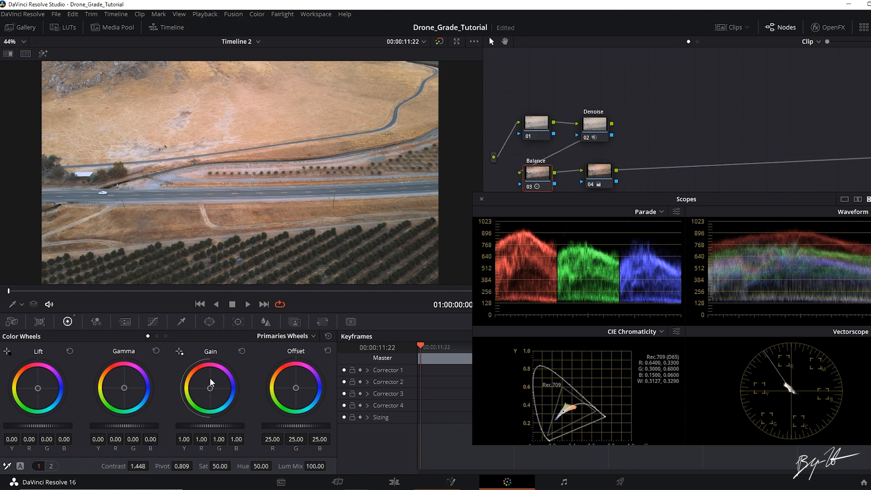
left_click(165, 336)
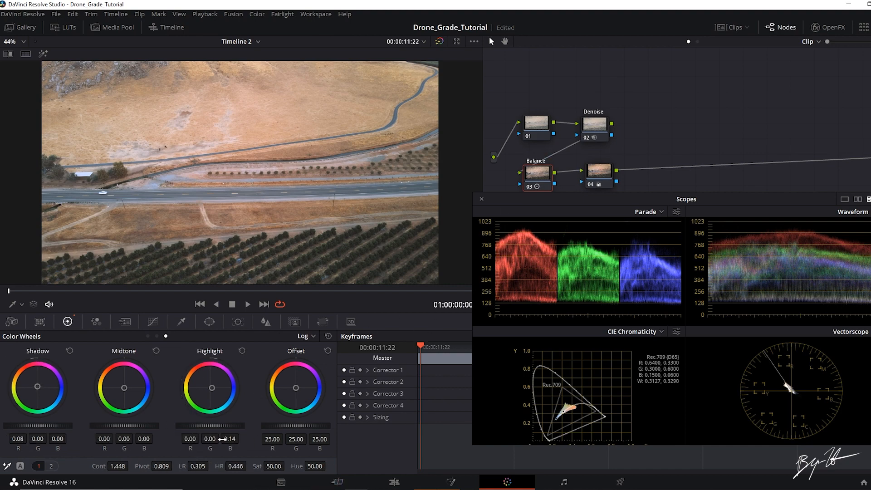
left_click_drag(191, 439, 177, 439)
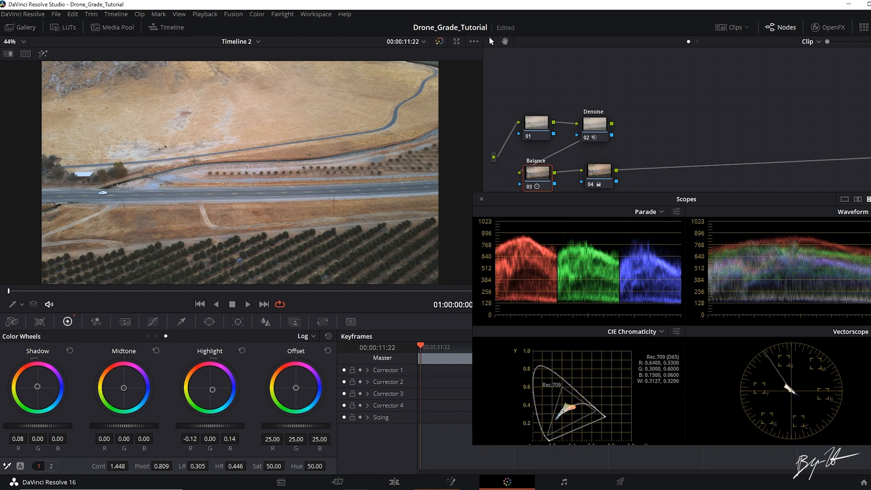
left_click_drag(124, 439, 121, 438)
left_click_drag(144, 438, 148, 439)
key("ctrl+d")
key("ctrl+d")
left_click(604, 173)
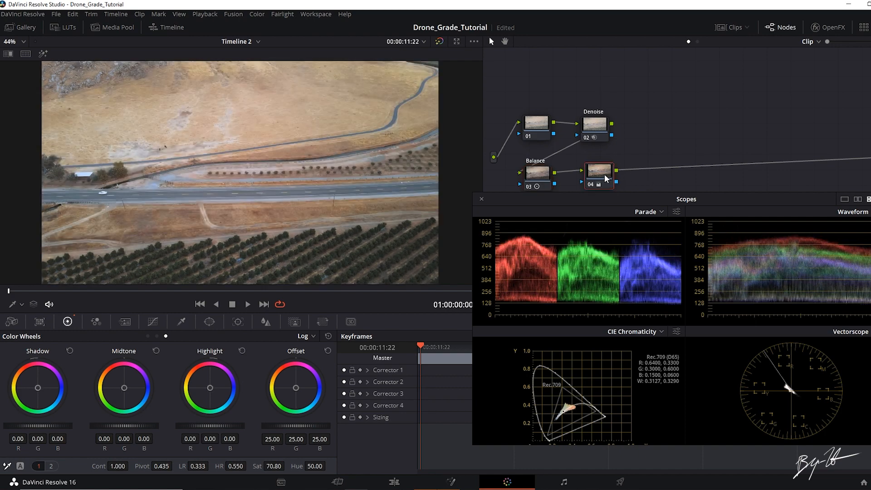
key("ctrl+d")
key("ctrl+d")
key("ctrl+d")
key("ctrl+d")
Replace the vectorscope with a histogram and preview the clip, parking the playhead at 01:00:01:15
left_click(847, 342)
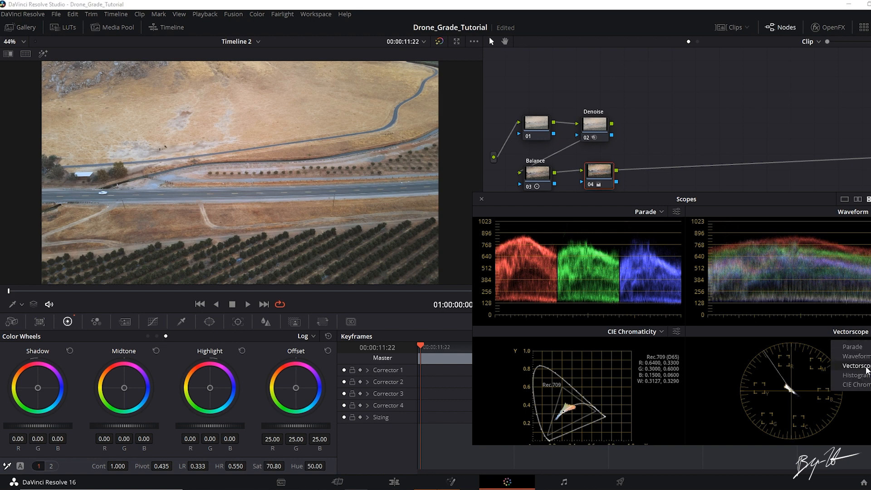
left_click(852, 372)
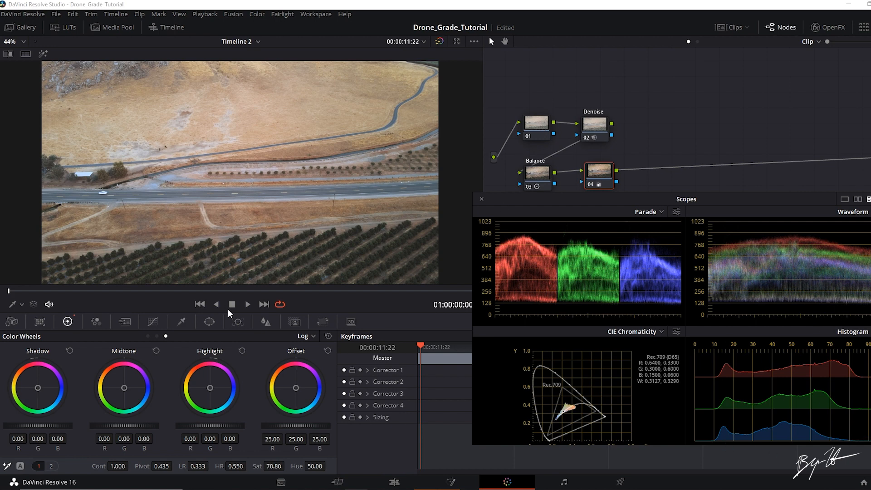
left_click(247, 304)
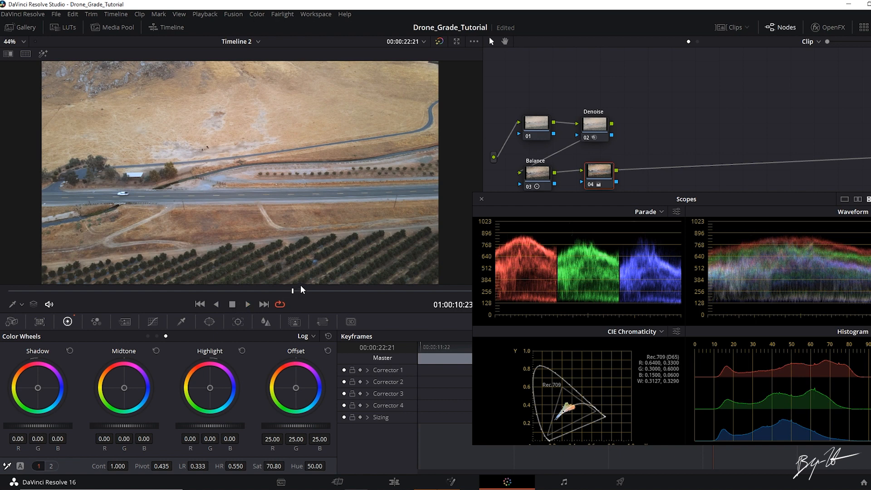
left_click_drag(294, 291, 51, 291)
left_click_drag(622, 200, 625, 232)
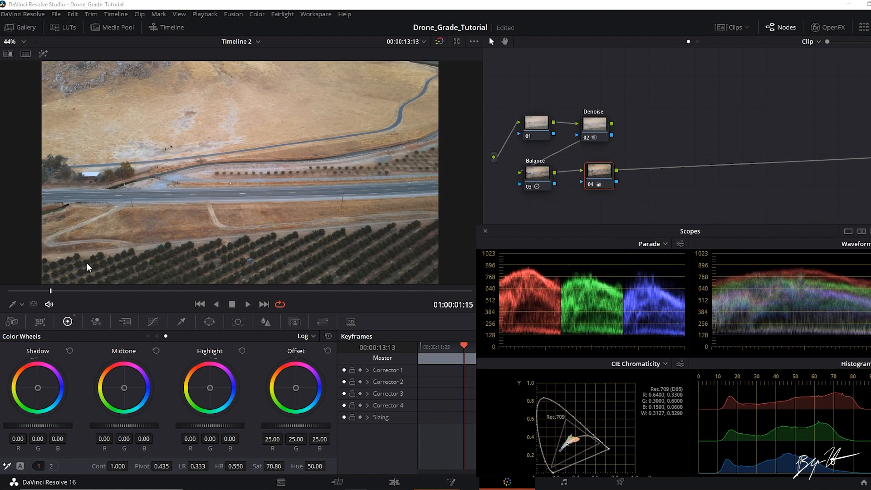
Add a fifth serial node labelled "Saturation_Prep" and label the fourth node as the saturation node
left_click_drag(607, 181, 695, 182)
key("alt+s")
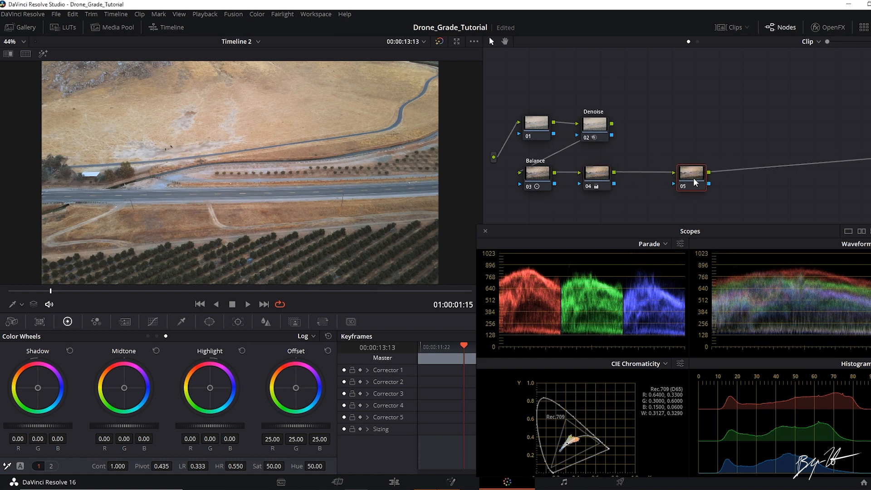
left_click(595, 173)
left_click(691, 176)
type("Sturation_Prep")
left_click(753, 88)
left_click(698, 167)
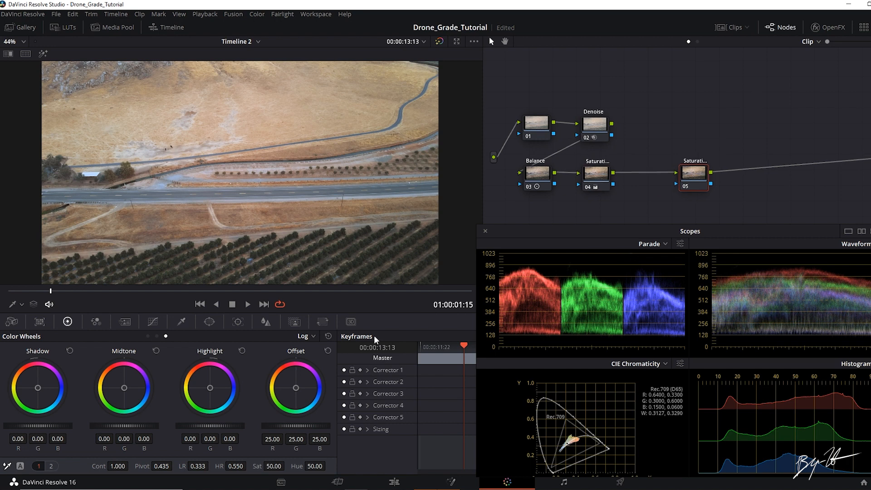
Set the fifth node's saturation to 100
left_click(51, 466)
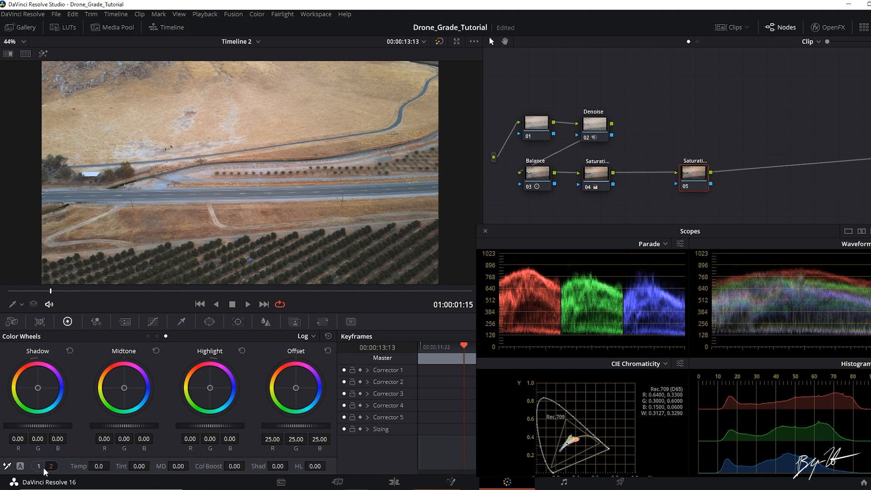
left_click(39, 467)
left_click_drag(273, 466, 287, 466)
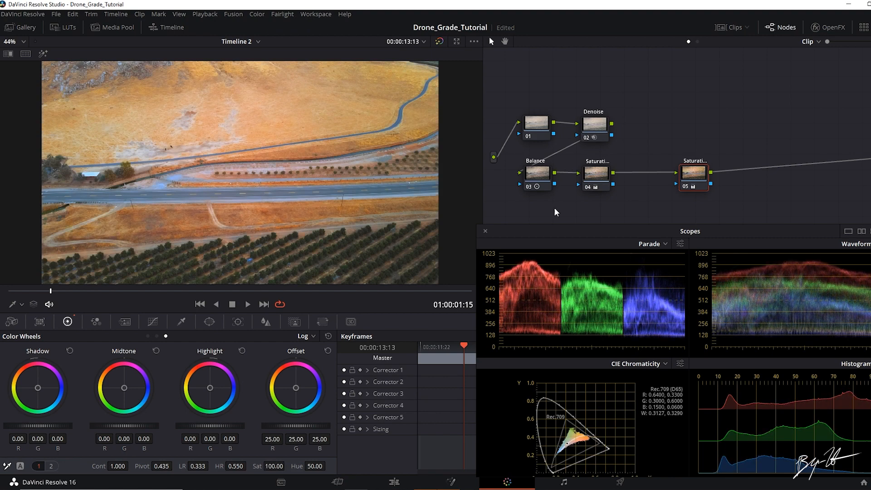
Add a sixth serial node after the fifth one and a second branch below it joined through a layer mixer
left_click_drag(697, 168, 705, 110)
key("alt+s")
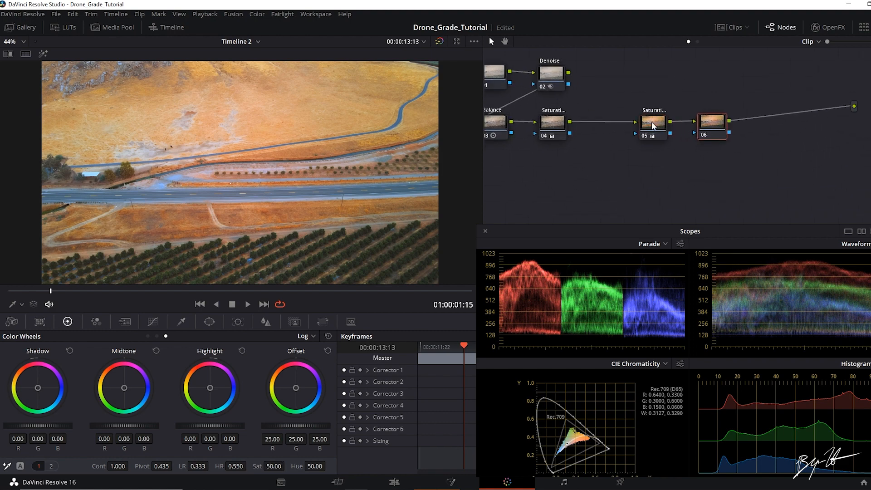
left_click(720, 123)
left_click_drag(716, 124, 725, 125)
key("alt+l")
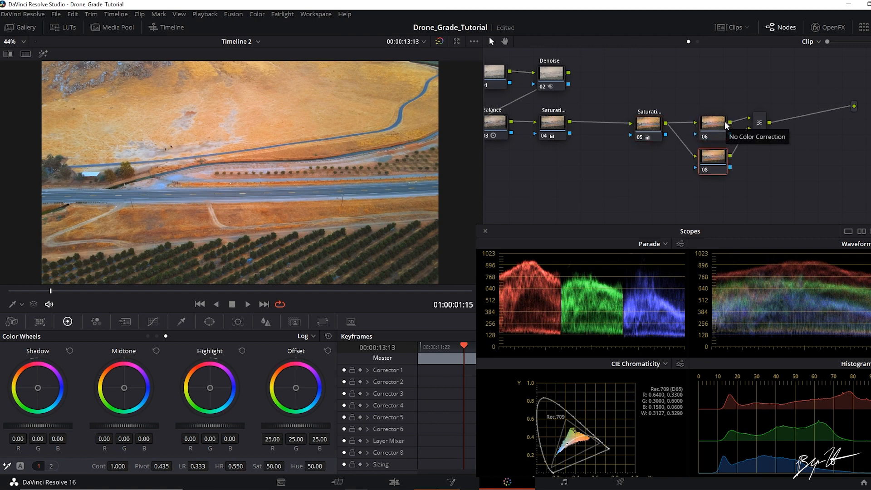
Rearrange the node tree so the fifth node, both layer branches and the layer mixer sit in the row beside Denoise
left_click_drag(618, 93, 809, 191)
left_click_drag(718, 131, 685, 129)
left_click(738, 158)
left_click_drag(607, 84, 744, 165)
left_click_drag(691, 131, 694, 84)
left_click(781, 162)
left_click(657, 151)
left_click_drag(702, 114, 704, 118)
Label the upper layer branch "BG" and space out the lower branch and the layer mixer
left_click(665, 121)
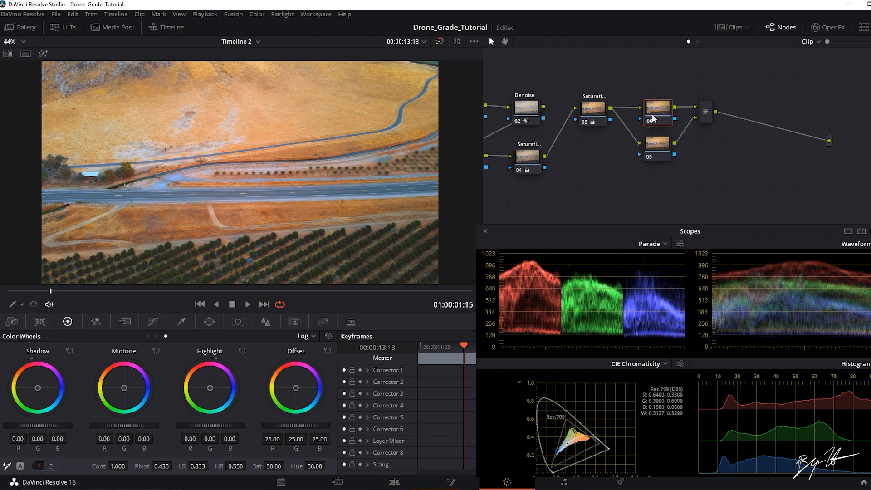
type("G")
left_click(658, 148)
left_click_drag(665, 144, 668, 158)
left_click_drag(710, 111, 716, 112)
left_click_drag(671, 158, 668, 156)
left_click_drag(710, 105, 719, 102)
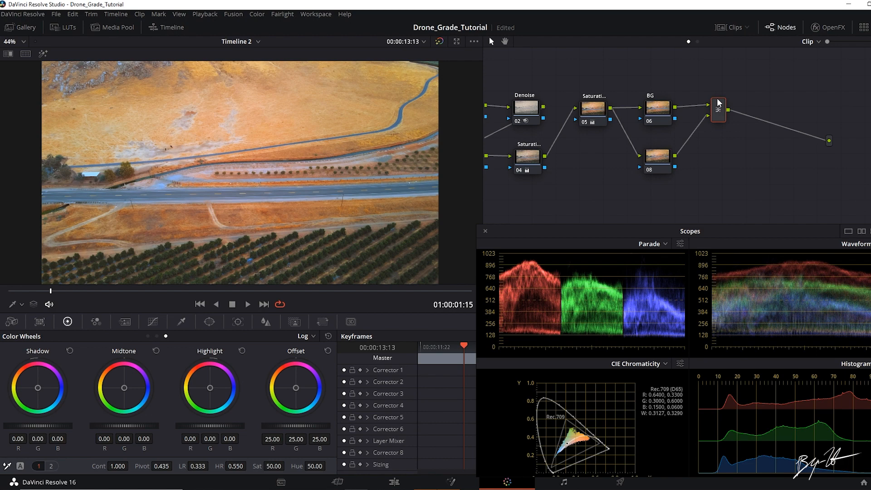
Position the second layer branch under BG and label it "Y_Grass"
left_click_drag(653, 154, 659, 156)
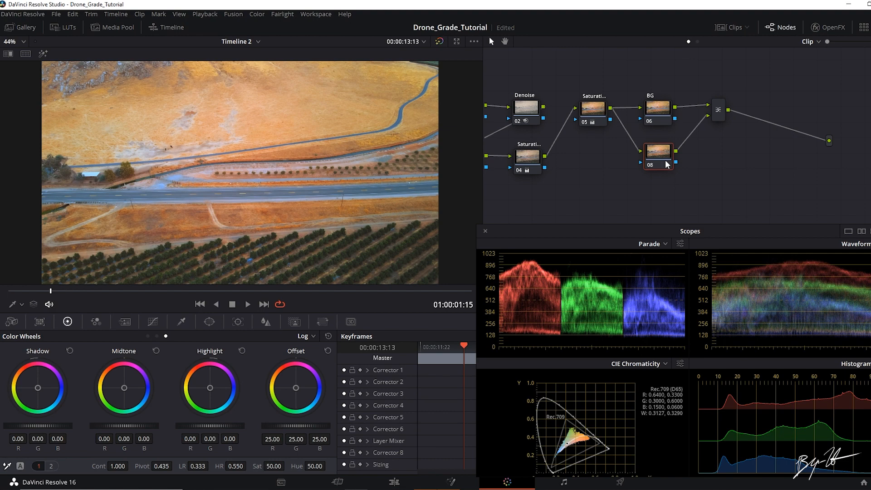
key("BackSpace")
key("BackSpace")
type("Y_Grass")
key("Return")
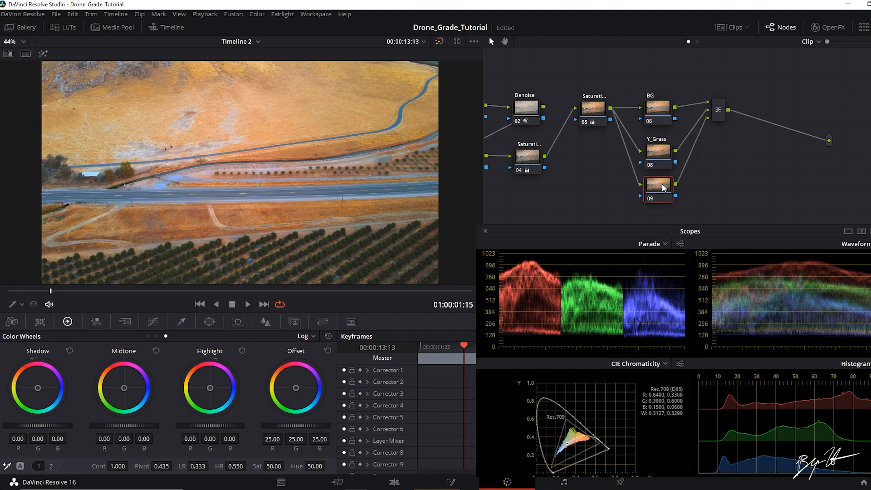
Add a third branch to the layer mixer and label it "G_Trees"
key("alt+p")
type("G_Tree")
left_click_drag(743, 192, 751, 151)
Add a fourth branch to the layer mixer below G_Trees, label it "Road" and disable it
key("alt+p")
left_click_drag(663, 193, 671, 208)
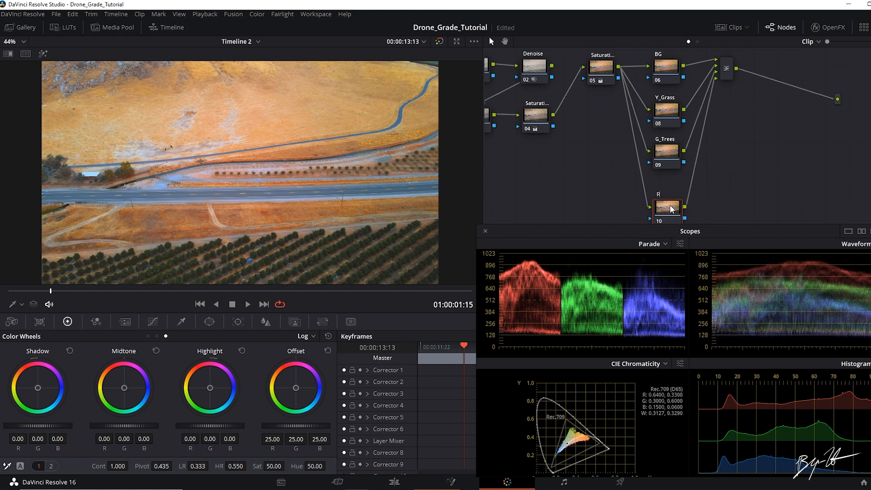
left_click_drag(740, 177, 747, 158)
left_click_drag(675, 194, 679, 190)
left_click_drag(728, 133, 728, 140)
key("ctrl+d")
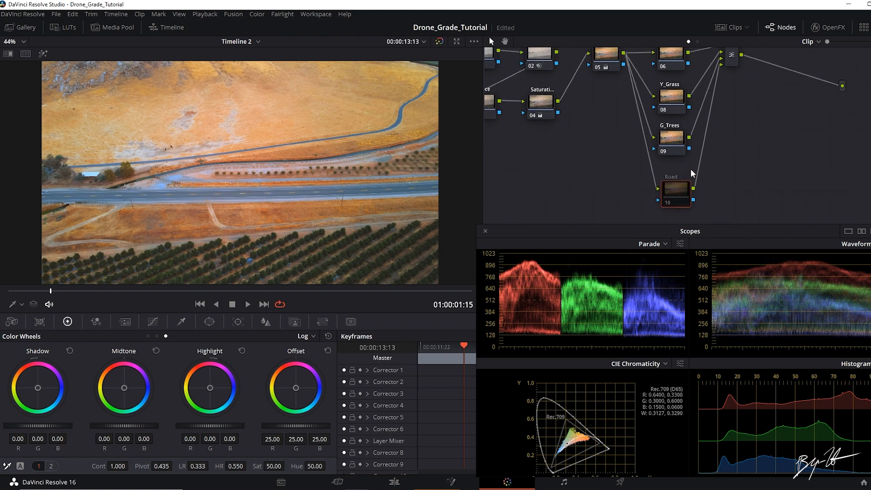
Disable the G_Trees node and make Y_Grass the active node
left_click(681, 147)
key("ctrl+d")
left_click(681, 108)
left_click_drag(790, 149, 806, 184)
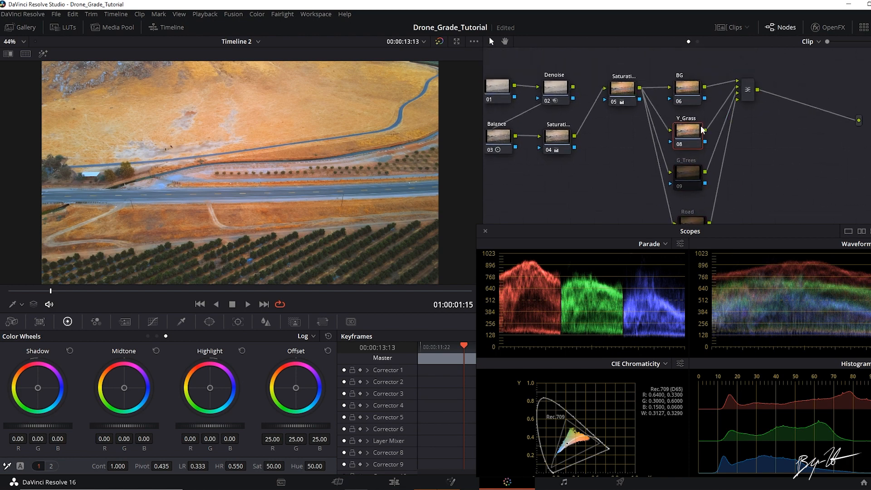
Set the viewer's on-screen control to Qualifier and apply the Six Vector - Yellow preset to the Y_Grass node
left_click(20, 305)
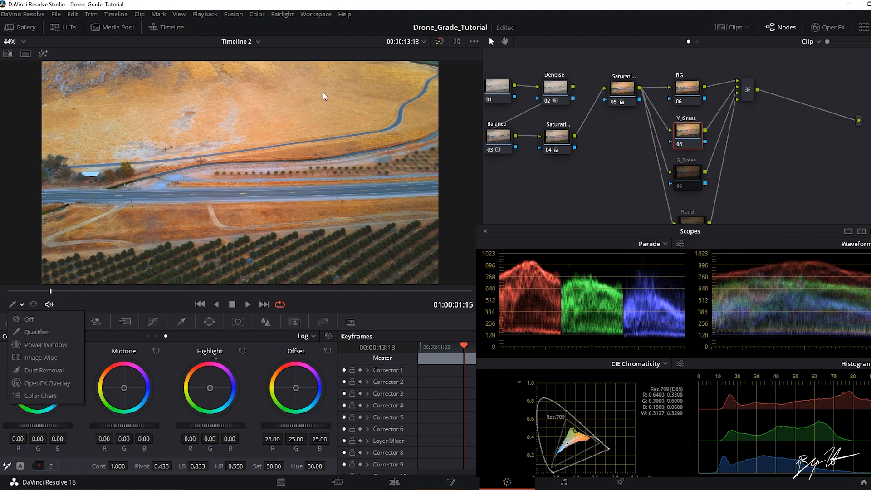
left_click(46, 333)
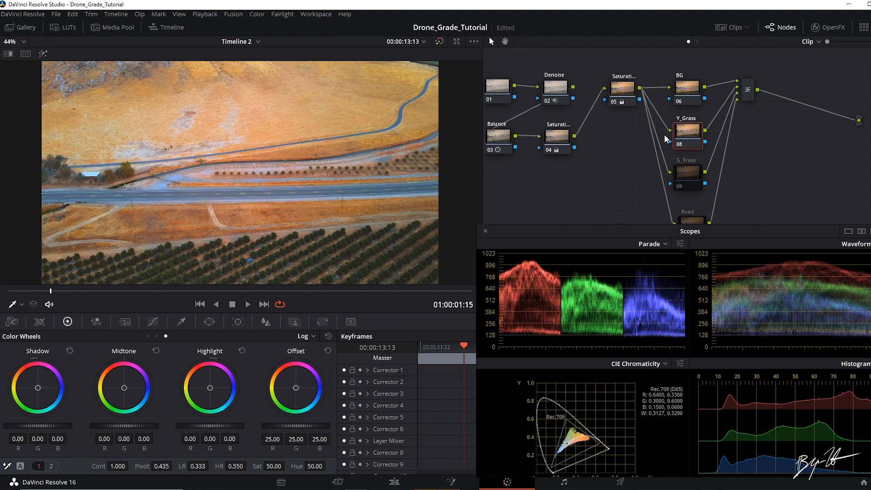
left_click(256, 15)
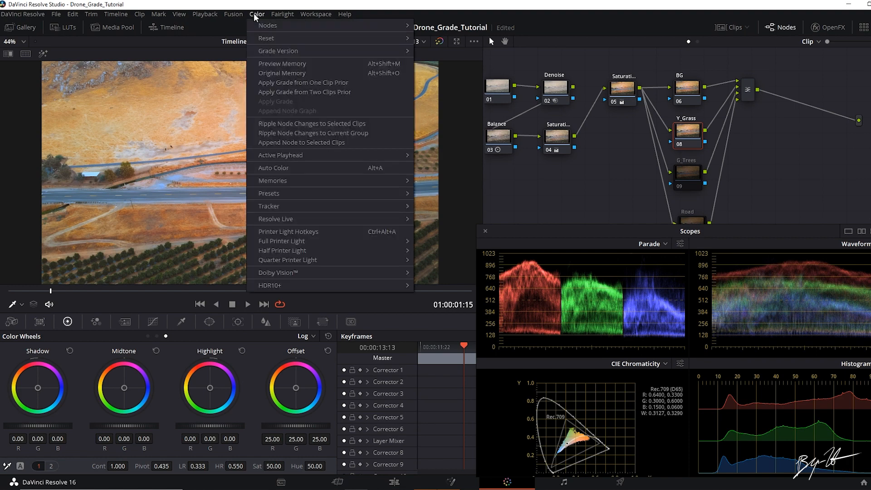
mouse_move(326, 192)
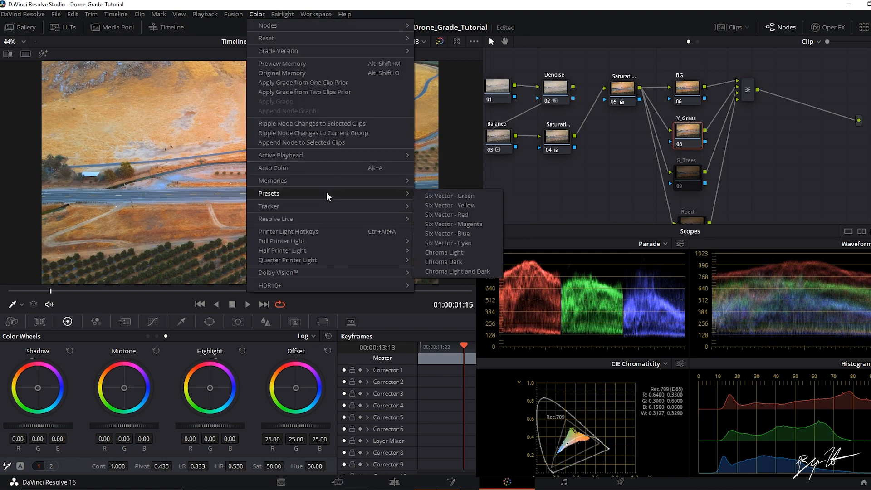
left_click(489, 204)
left_click(687, 177)
left_click_drag(694, 224, 685, 221)
left_click(687, 139)
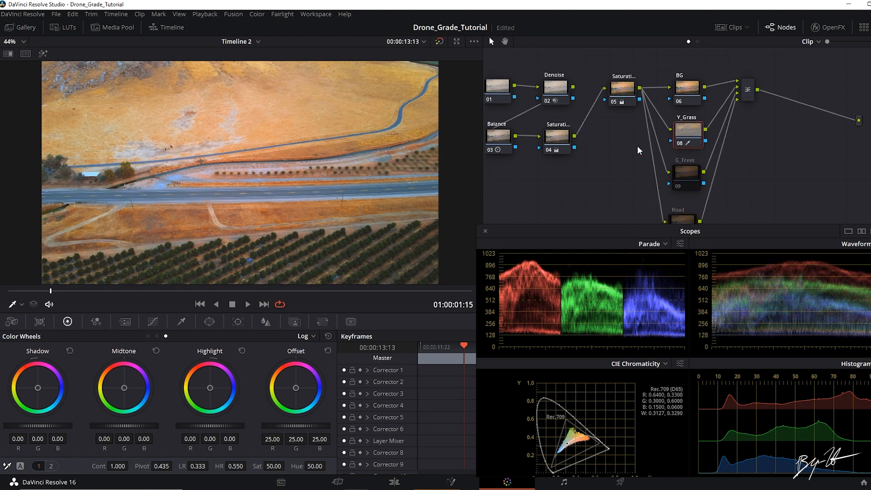
Highlight the Y_Grass key and refine its qualifier to hue center 42.4, hue width 21.4, saturation low 3.5 and luminance low 12.4
left_click(44, 53)
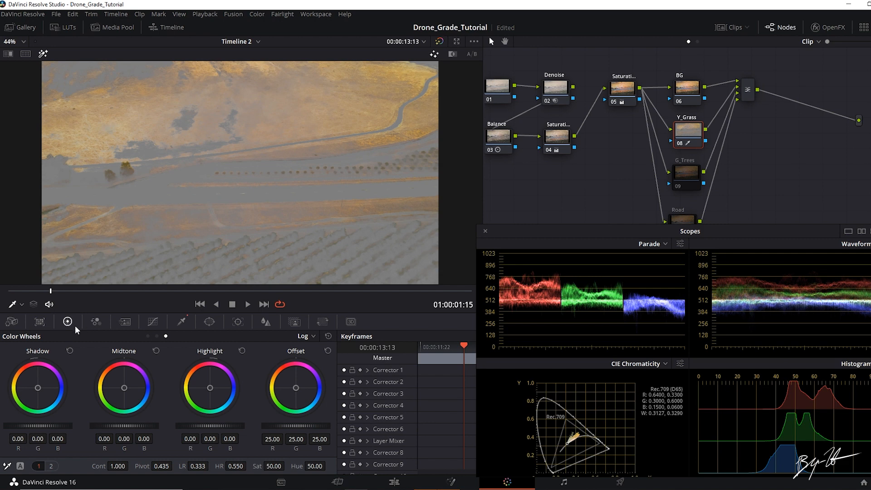
left_click(181, 322)
left_click_drag(17, 407, 23, 404)
left_click_drag(24, 448, 19, 448)
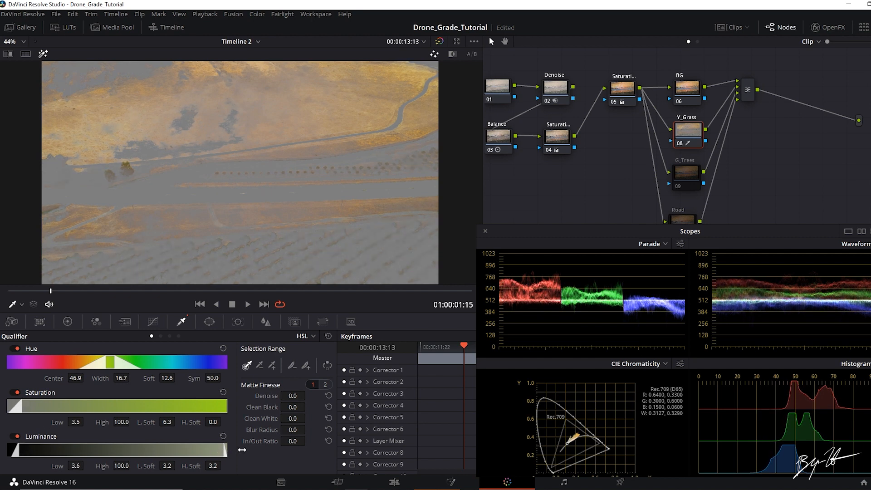
mouse_move(75, 379)
left_mouse_down()
mouse_move(91, 379)
mouse_move(61, 379)
left_mouse_up()
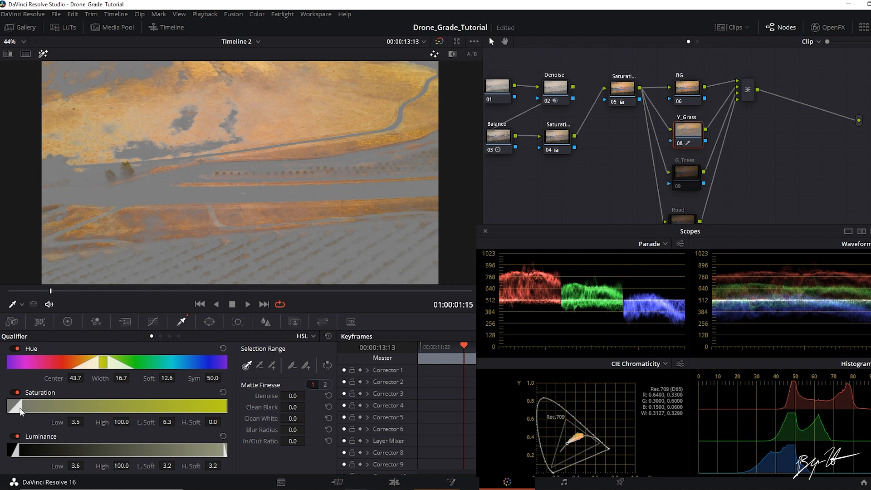
mouse_move(19, 454)
left_mouse_down()
mouse_move(57, 451)
mouse_move(35, 451)
left_mouse_up()
left_click_drag(98, 362, 98, 361)
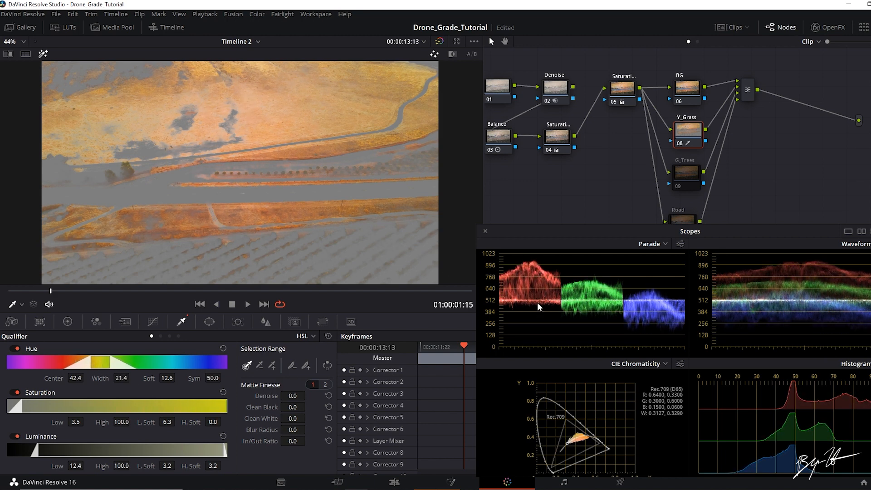
Compare the Y_Grass key with the full image, set its hue center to 39.8 and its matte blur radius to 90.6
key("shift+h")
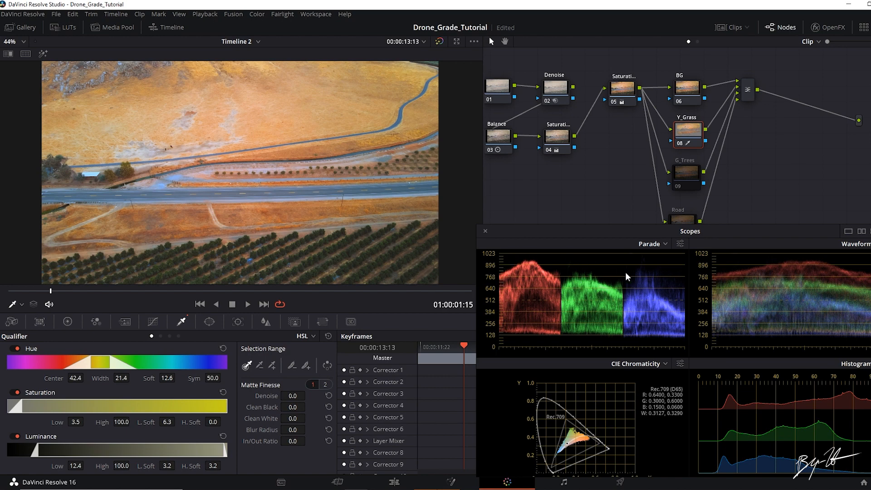
left_click(44, 54)
left_click_drag(93, 367, 86, 367)
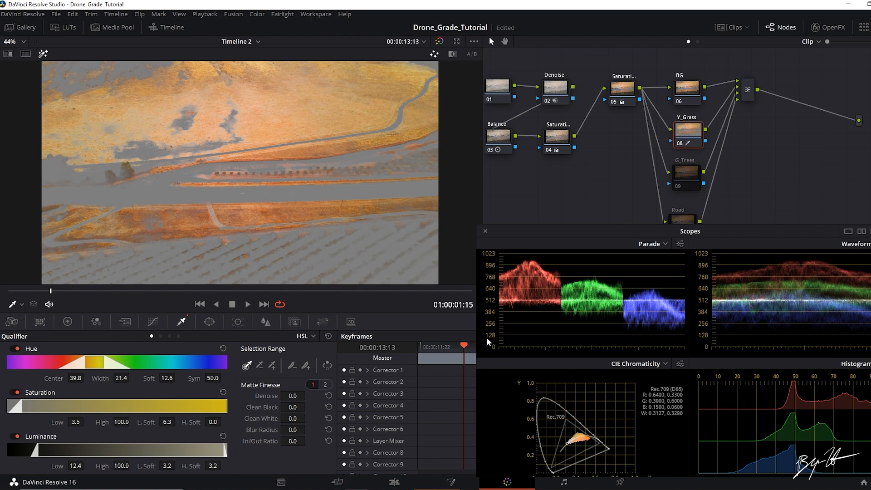
left_click_drag(688, 134, 689, 133)
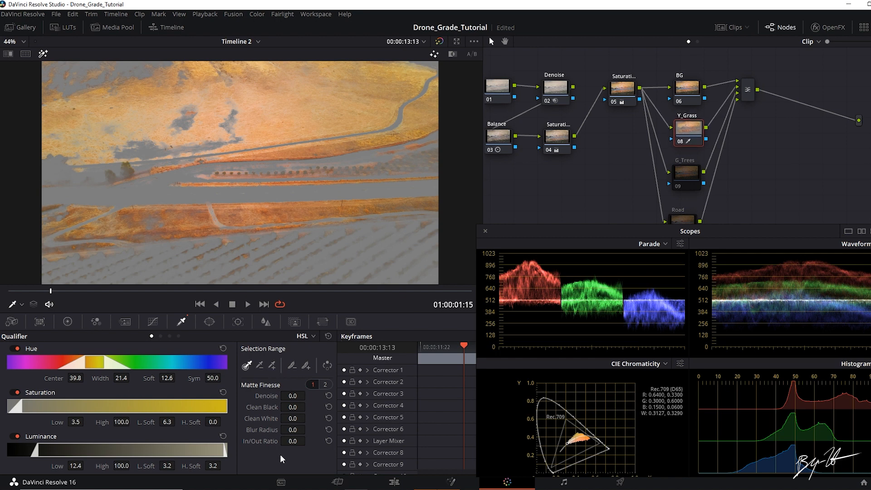
left_click_drag(290, 431, 590, 211)
left_click_drag(696, 143, 693, 146)
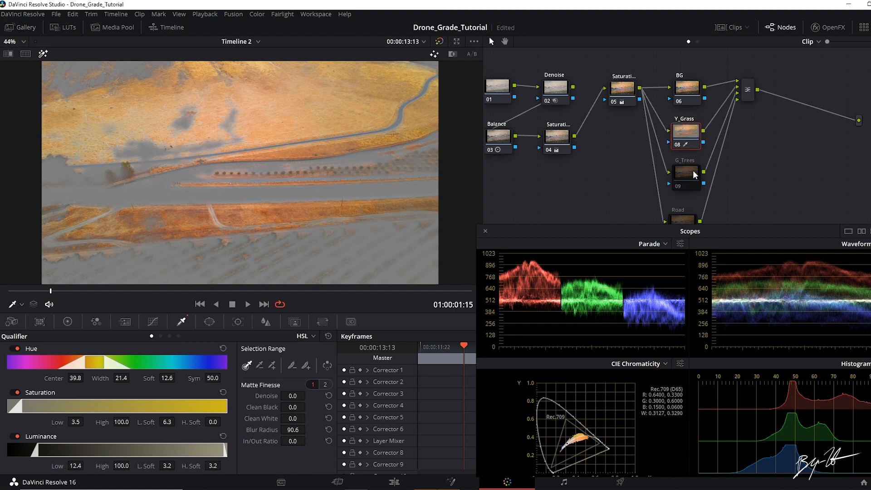
Enable the G_Trees node and apply the Six Vector - Green preset to it
left_click(694, 168)
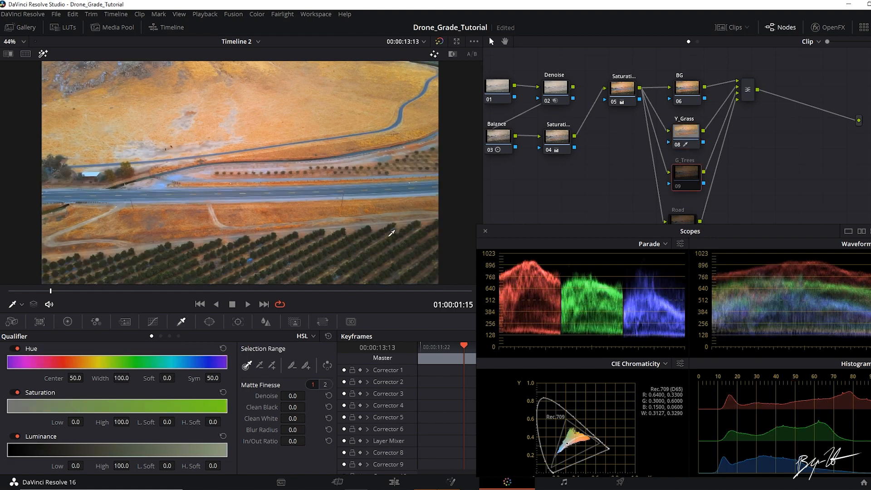
left_click_drag(688, 177, 690, 178)
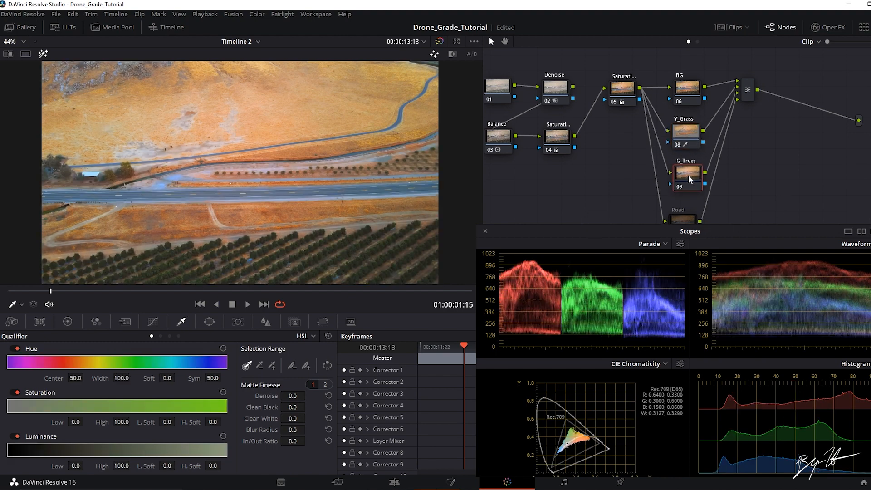
left_click_drag(756, 187, 744, 170)
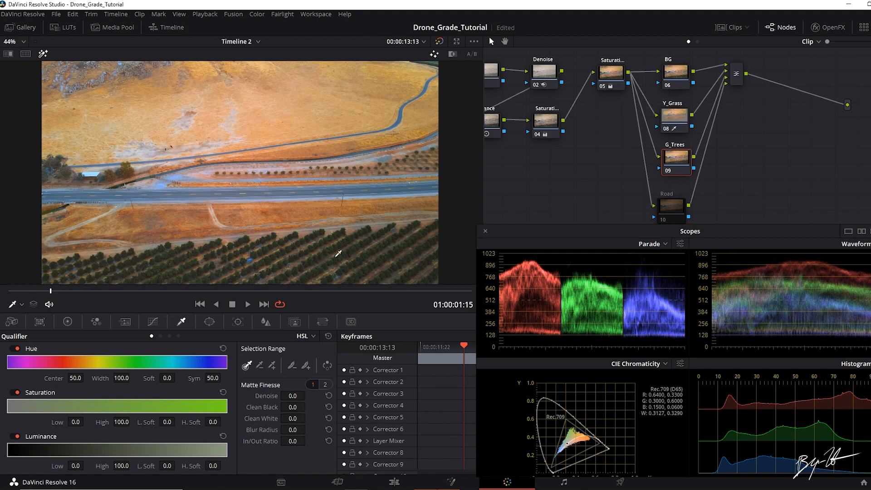
left_click_drag(675, 154, 674, 154)
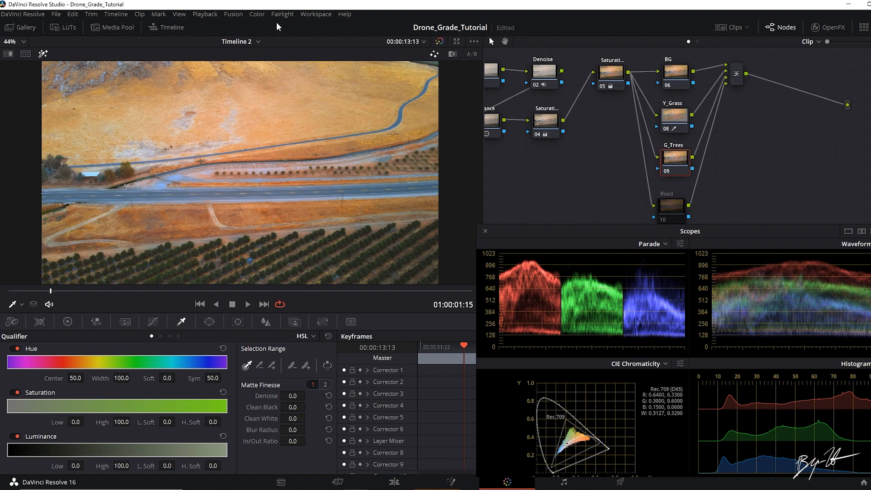
left_click(257, 14)
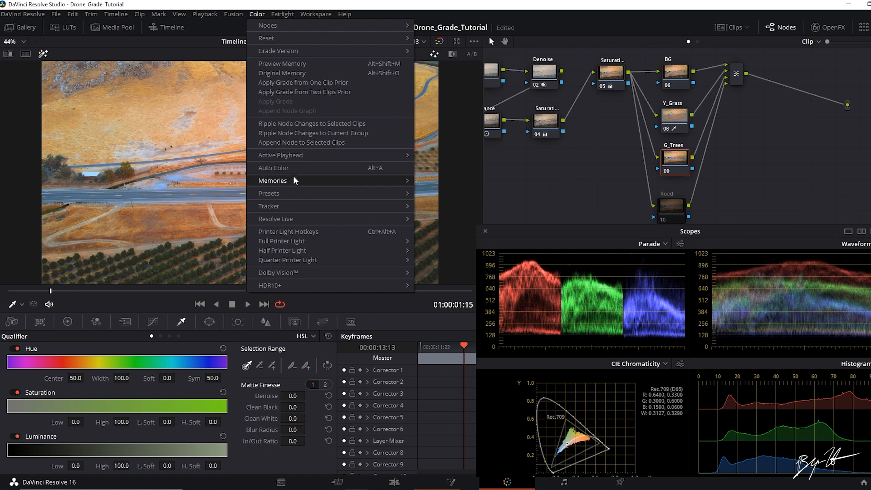
mouse_move(294, 193)
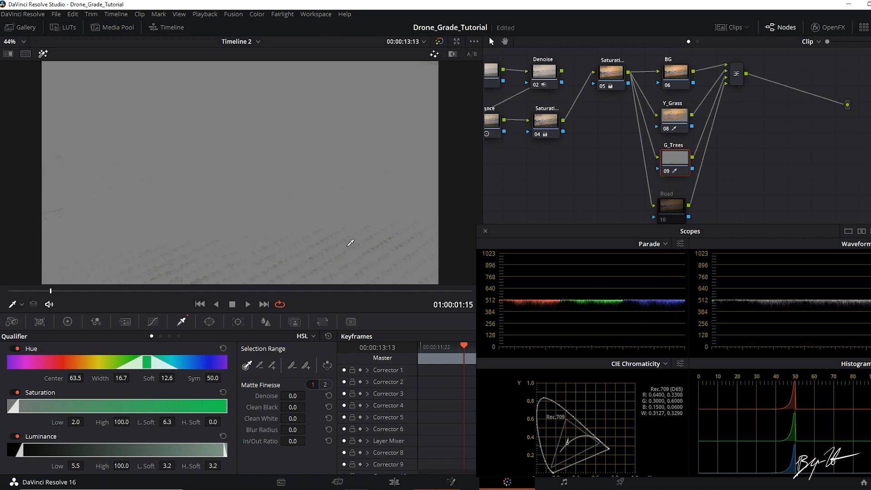
Adjust the G_Trees qualifier to hue center 74.0, hue width 44.5, saturation low 0.0 and luminance low 0.0
left_click_drag(41, 447, 5, 451)
mouse_move(121, 378)
left_mouse_down()
mouse_move(137, 353)
mouse_move(136, 367)
mouse_move(118, 366)
mouse_move(138, 365)
mouse_move(125, 361)
left_mouse_up()
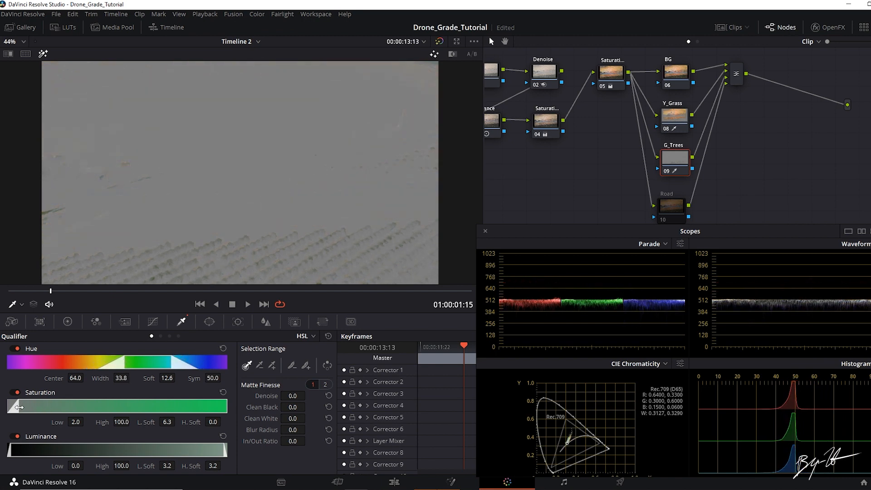
left_click_drag(16, 406, 7, 407)
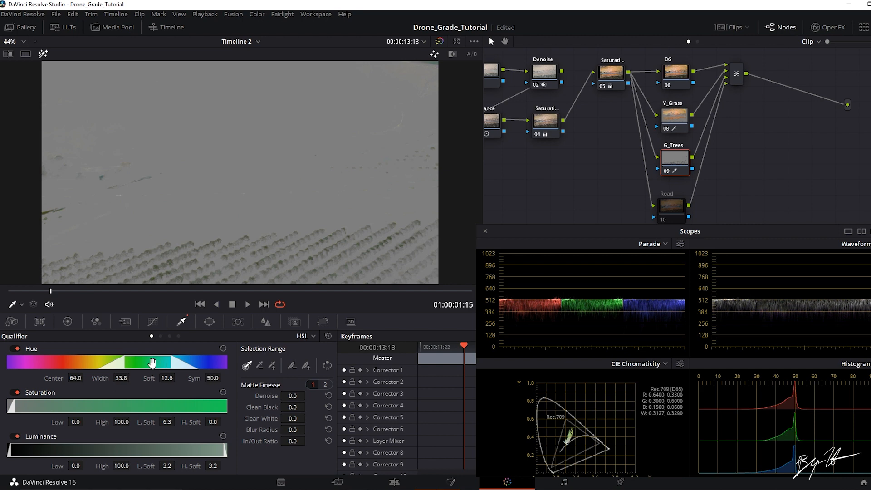
left_click_drag(158, 367, 167, 366)
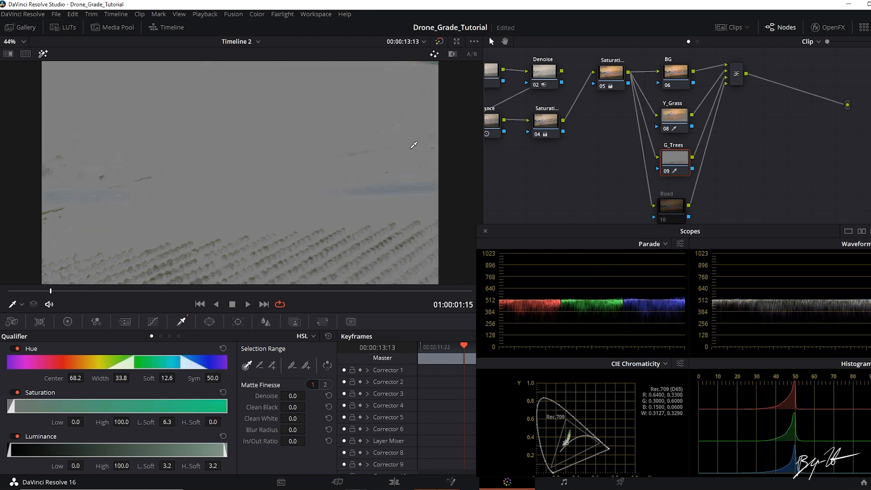
left_click(43, 55)
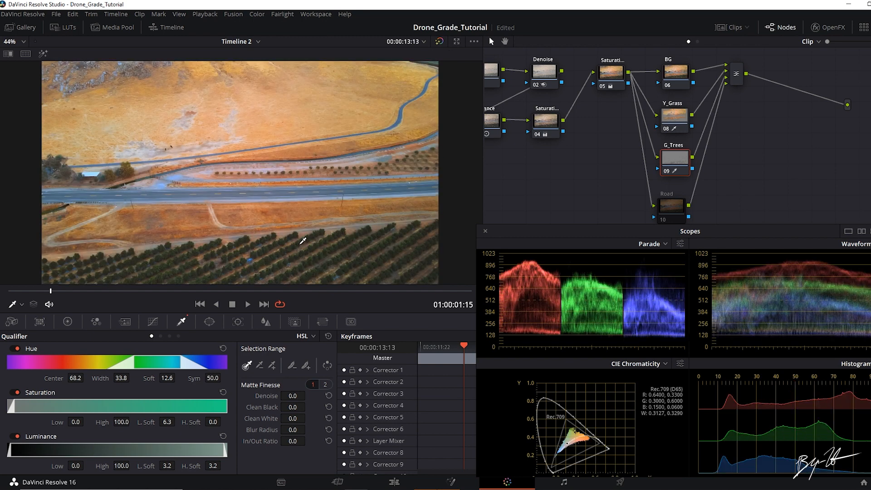
left_click(43, 54)
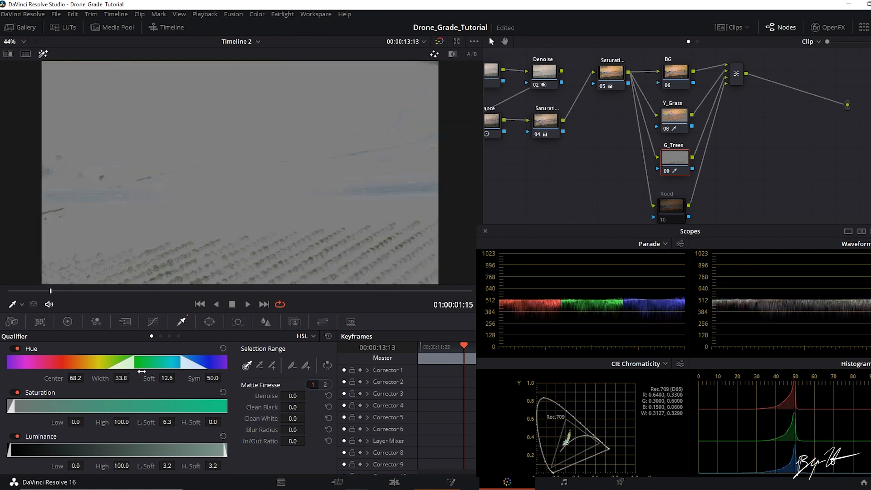
left_click_drag(180, 363, 192, 362)
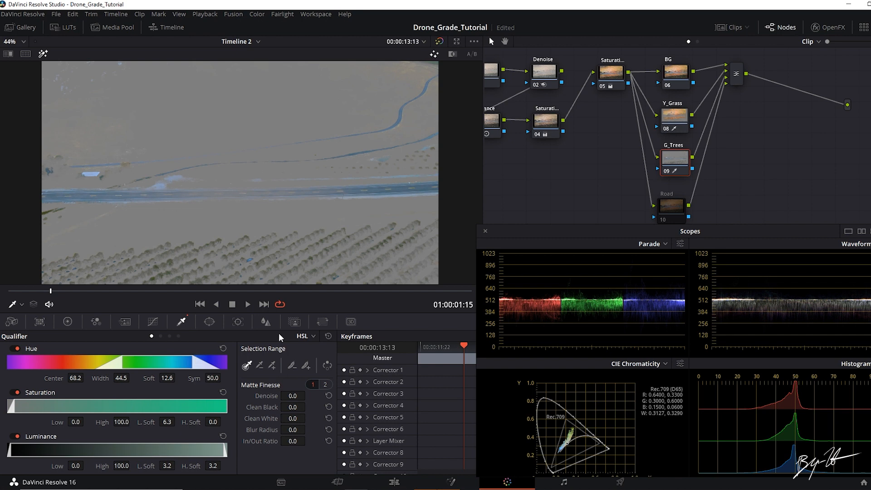
left_click_drag(154, 363, 167, 362)
Toggle the G_Trees node off and back on to compare its key with the full image
left_click_drag(670, 166, 673, 166)
mouse_move(681, 209)
left_mouse_down()
mouse_move(674, 202)
mouse_move(684, 208)
left_mouse_up()
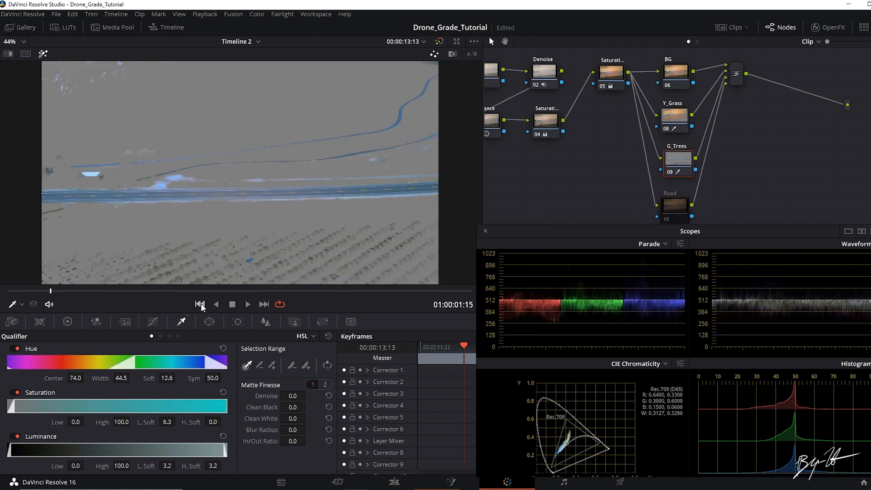
mouse_move(676, 208)
left_mouse_down()
mouse_move(703, 208)
mouse_move(680, 209)
left_mouse_up()
left_click(671, 172)
left_click(674, 159)
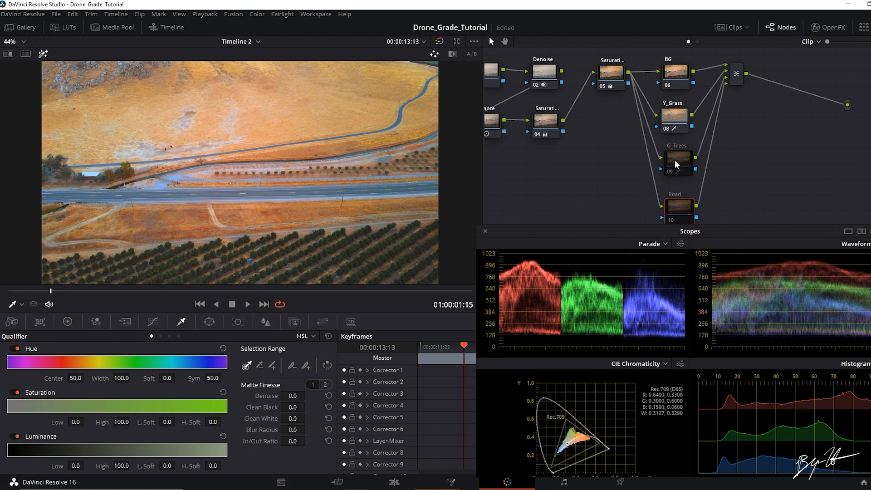
key("ctrl+d")
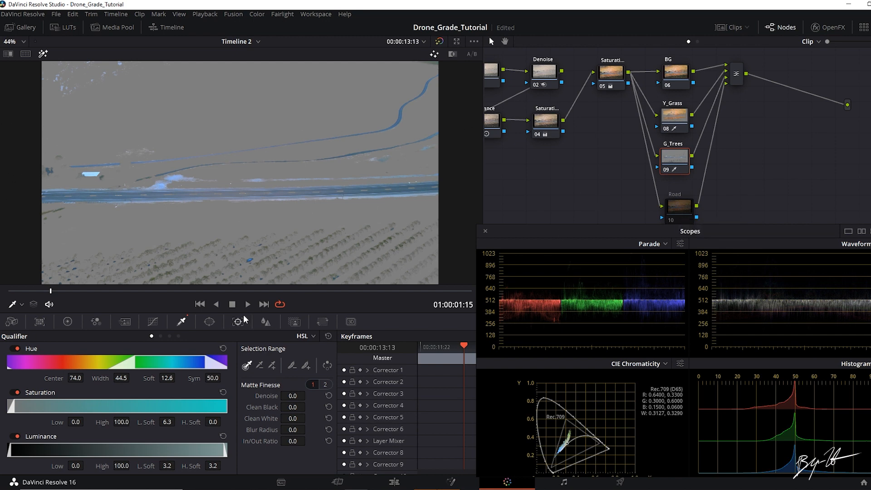
At 01:00:03:04, set the G_Trees qualifier to hue center 75.3 and width 53.5, and blur its matte with radius 46.8
mouse_move(100, 291)
left_mouse_down()
mouse_move(164, 292)
mouse_move(88, 295)
left_mouse_up()
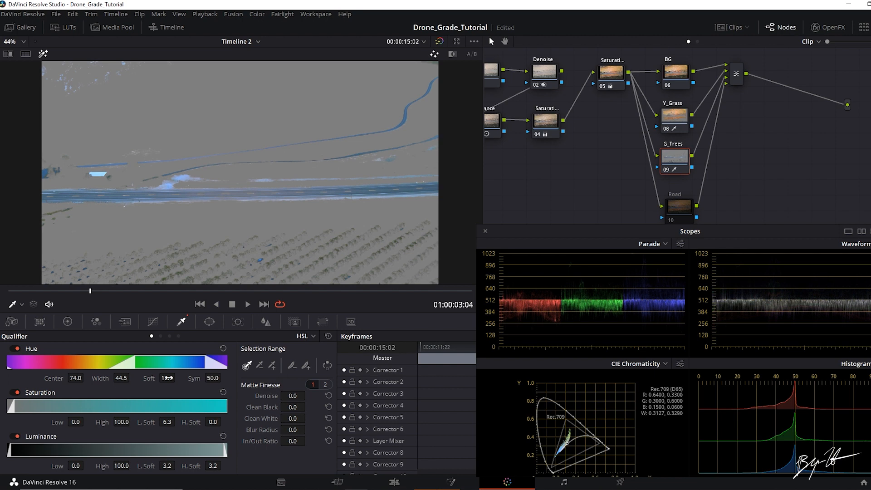
mouse_move(170, 363)
left_mouse_down()
mouse_move(113, 361)
mouse_move(172, 369)
left_mouse_up()
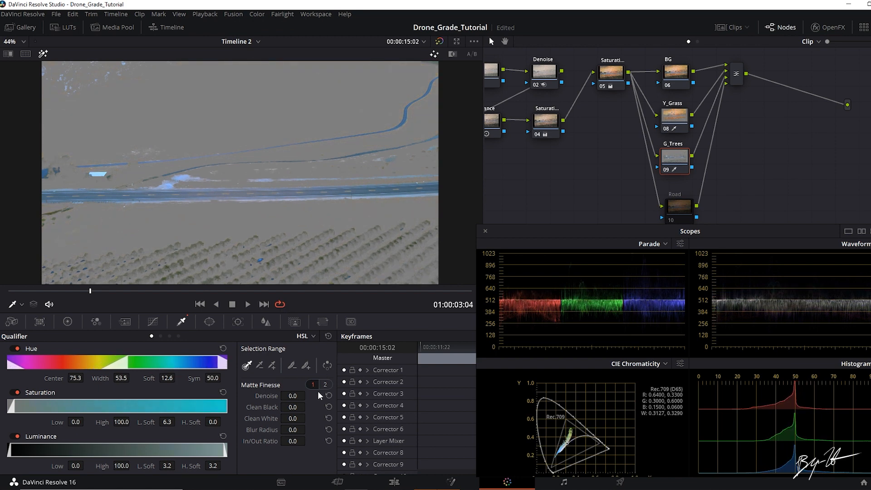
left_click_drag(292, 430, 308, 429)
Enable the Road node, sample the road's color, and widen its key to saturation high 33.1 and luminance 50.8 to 69.2
left_click_drag(676, 212, 671, 206)
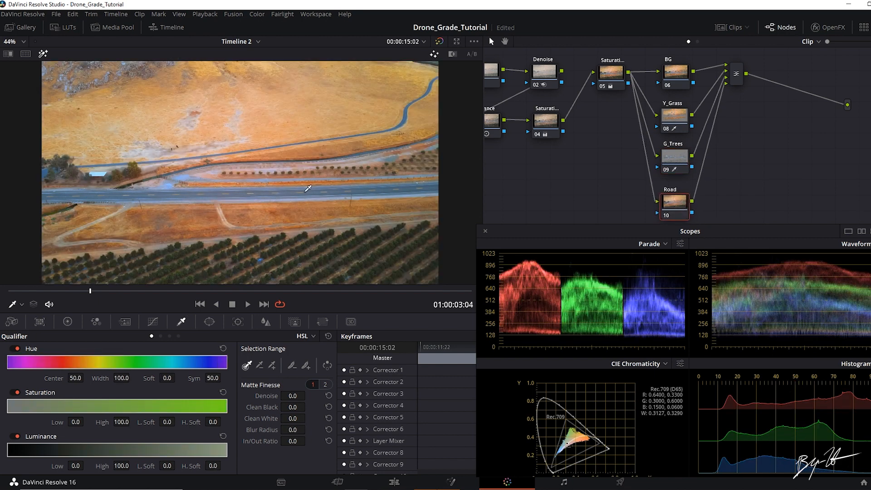
left_click_drag(308, 189, 319, 188)
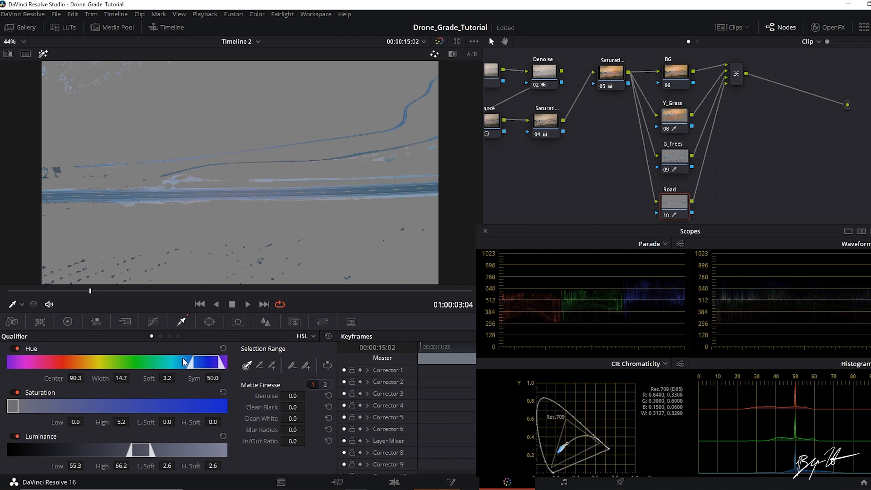
left_click_drag(20, 406, 88, 405)
mouse_move(150, 450)
left_mouse_down()
mouse_move(183, 450)
mouse_move(118, 449)
mouse_move(159, 450)
left_mouse_up()
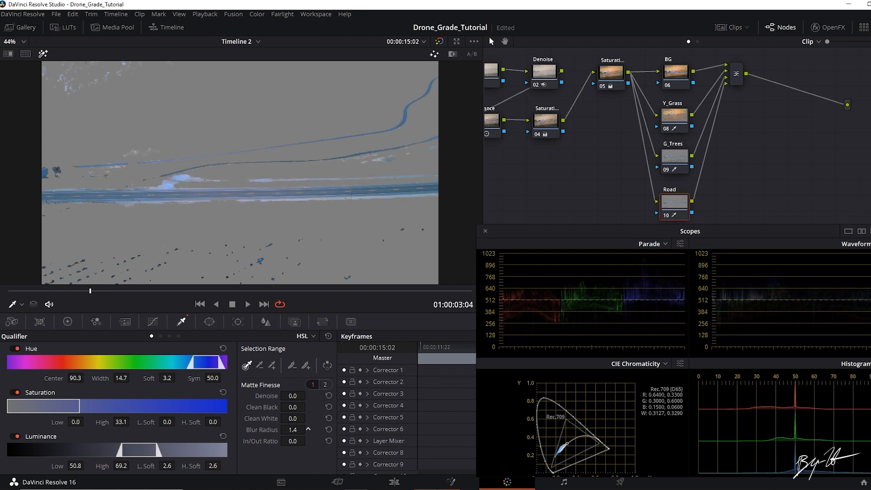
left_click(679, 156)
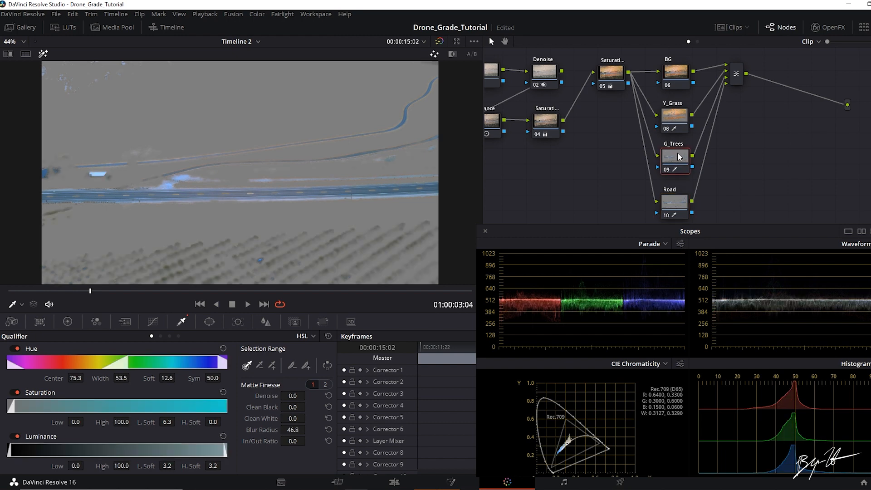
Blur the Road node's matte with a radius of 52.6
left_click(672, 209)
left_click_drag(293, 430, 318, 430)
left_click_drag(664, 223, 661, 286)
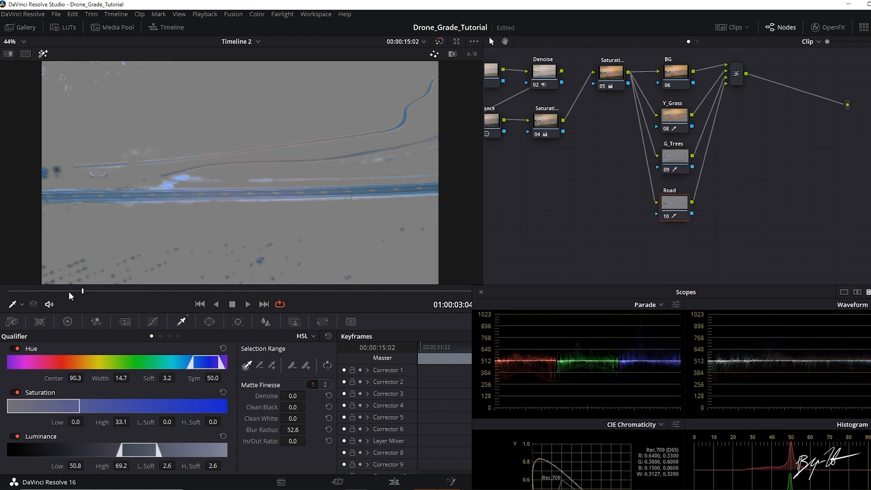
At the clip start, 01:00:00:00, enable a rectangular power window on the Road node
left_click_drag(91, 290, 1, 292)
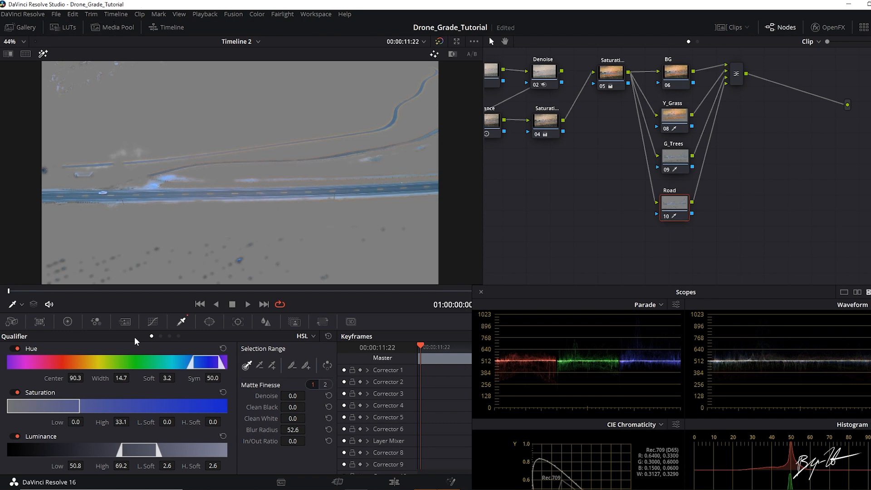
left_click(210, 321)
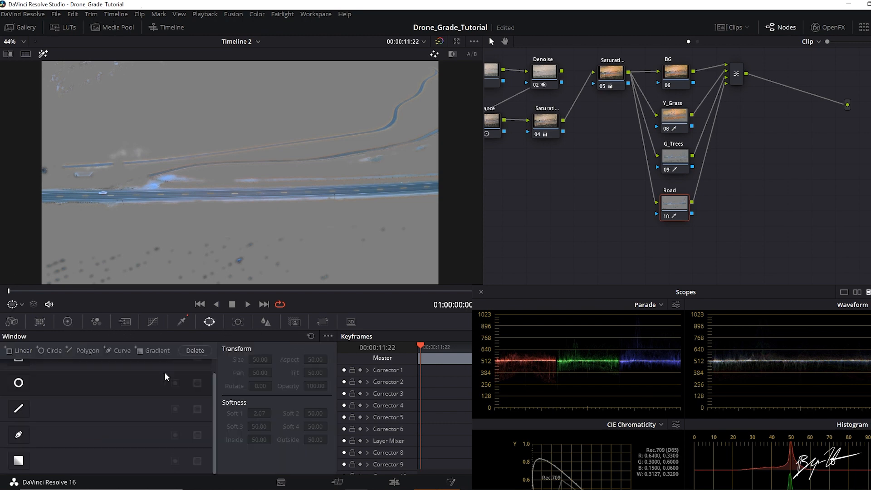
scroll(46, 442, "up", 1)
left_click(18, 372)
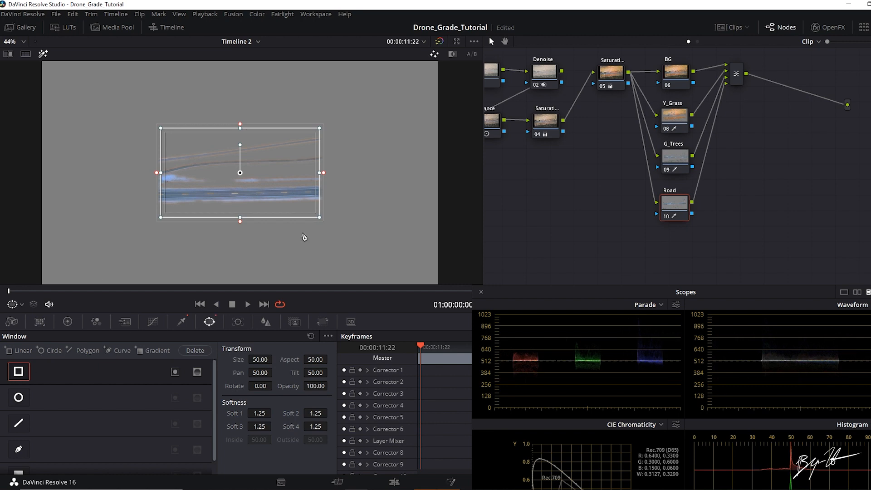
Shape the Road window into a thin strip along the highway, stretching its ends beyond both sides of the frame
left_click_drag(241, 167, 240, 188)
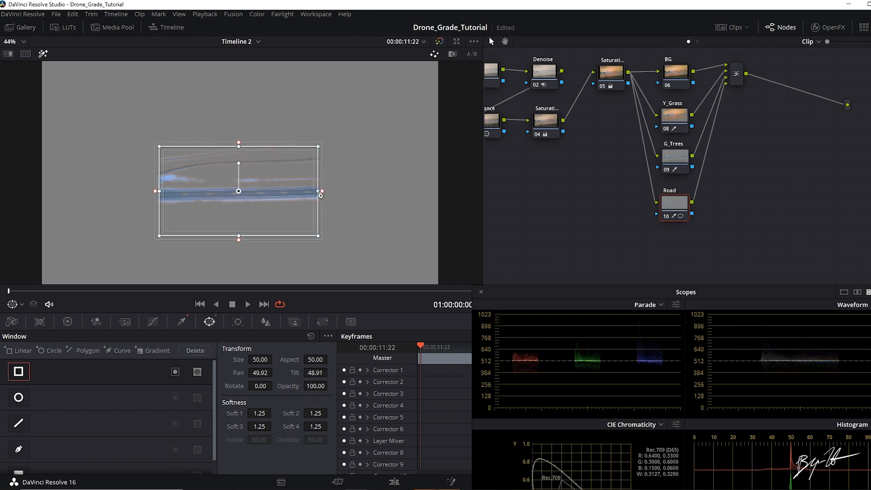
left_click_drag(320, 194, 477, 187)
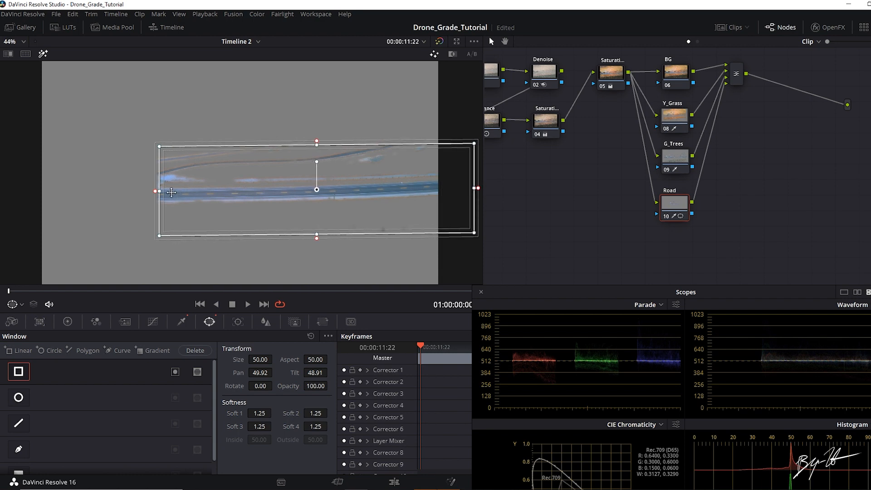
left_click_drag(159, 191, 10, 196)
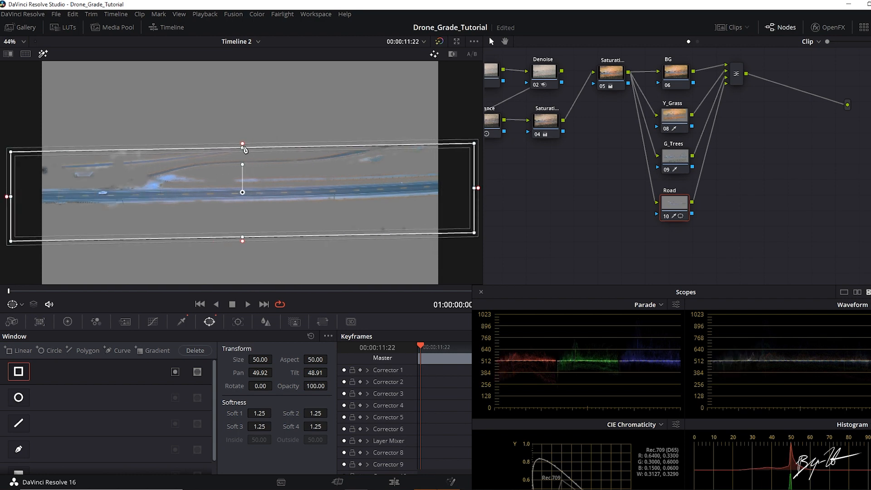
left_click_drag(242, 148, 244, 176)
left_click_drag(242, 238, 241, 212)
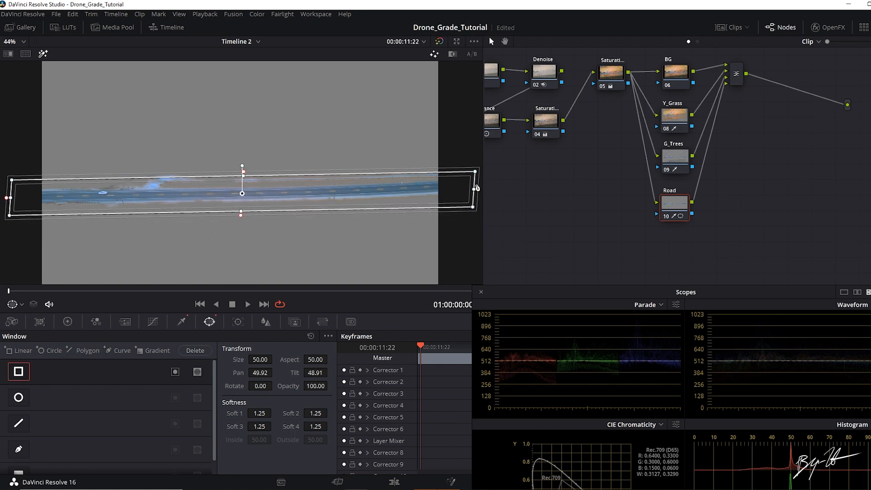
left_click_drag(474, 189, 474, 188)
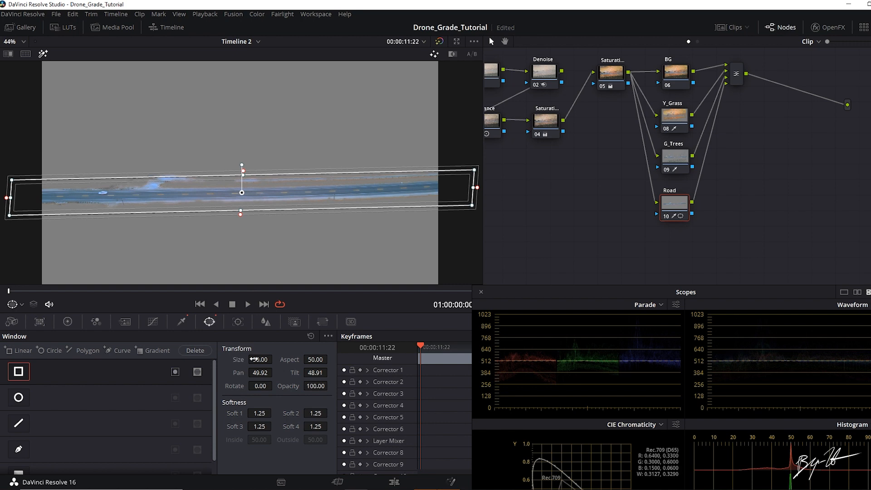
Track the Road window forward to 01:00:17:21, extend its left end over the uncovered road, and return to the clip start
left_click(237, 323)
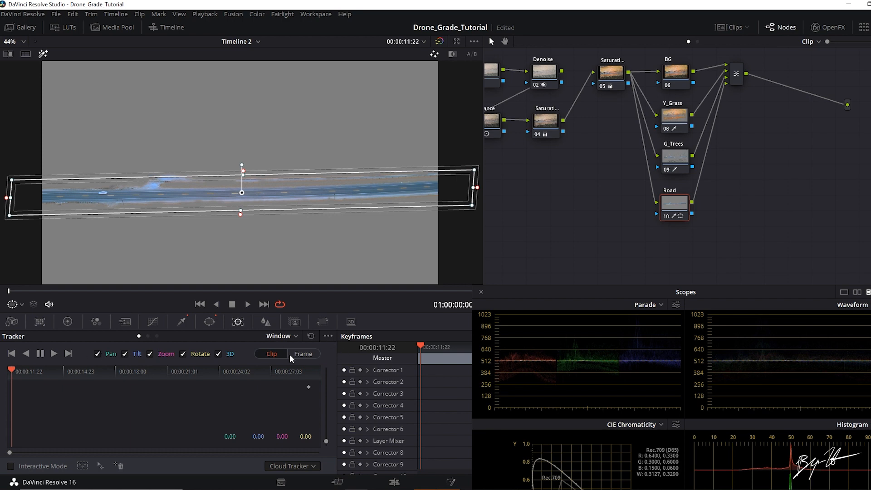
left_click(54, 354)
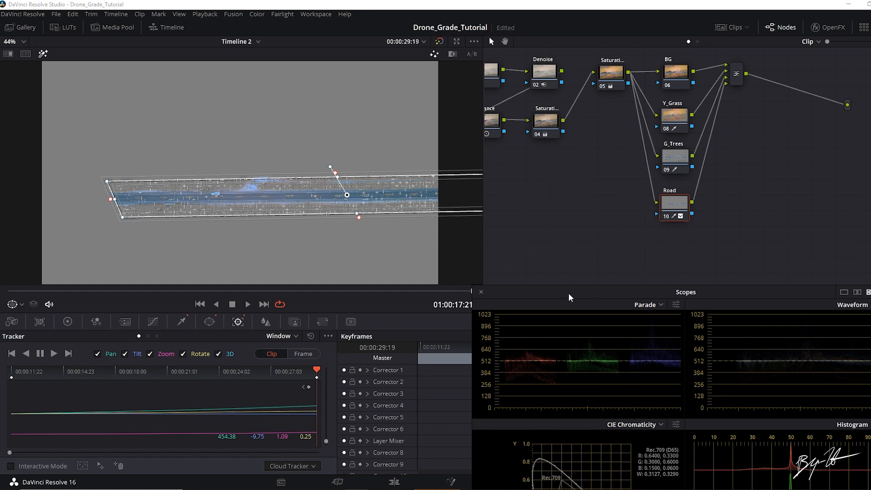
left_click_drag(565, 298, 794, 337)
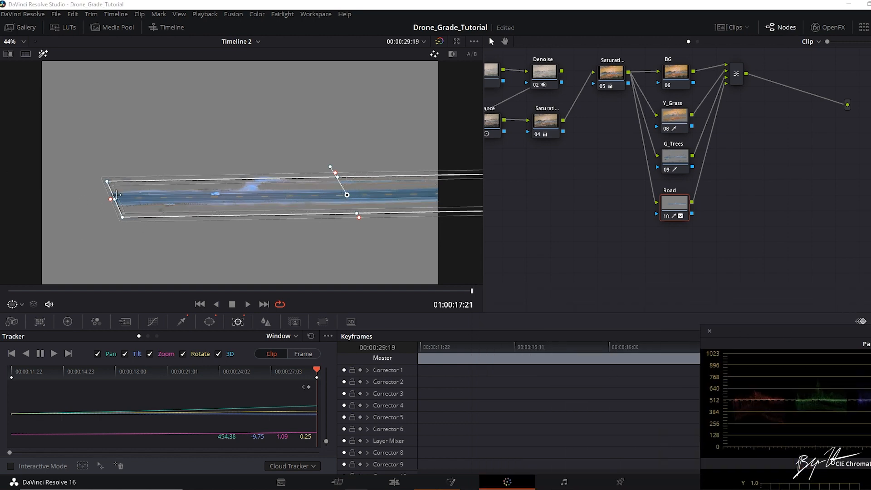
left_click_drag(116, 203, 16, 203)
left_click_drag(316, 369, 3, 376)
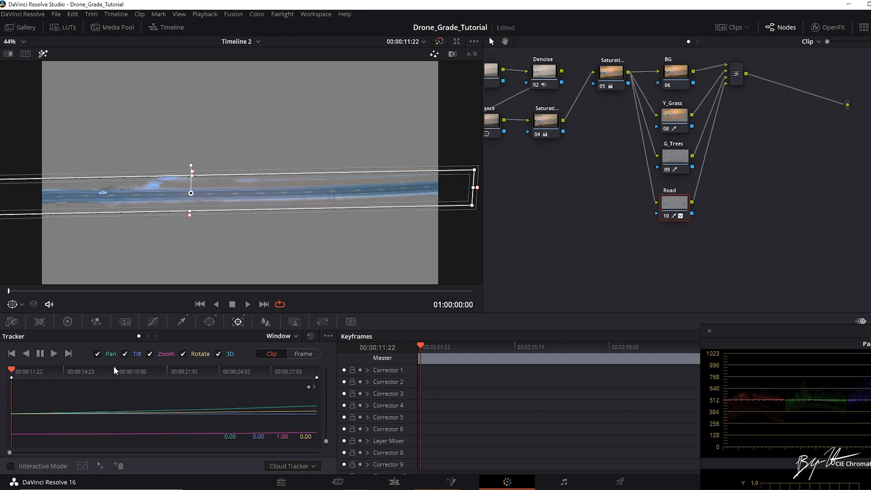
Soften the Road window's edges to 4.33, 3.67, 4.75 and 4.39, and check the coverage at the clip end
left_click(209, 322)
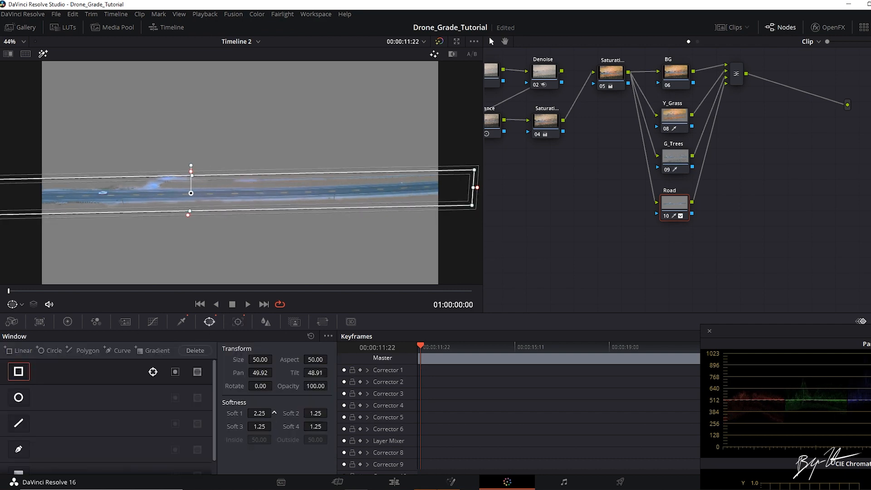
left_click_drag(330, 412, 354, 426)
left_click_drag(274, 426, 299, 426)
left_click_drag(12, 294, 481, 309)
Lower the BG node's saturation to 32.90 with the color wheels
left_click_drag(687, 214, 686, 217)
left_click_drag(799, 214, 809, 256)
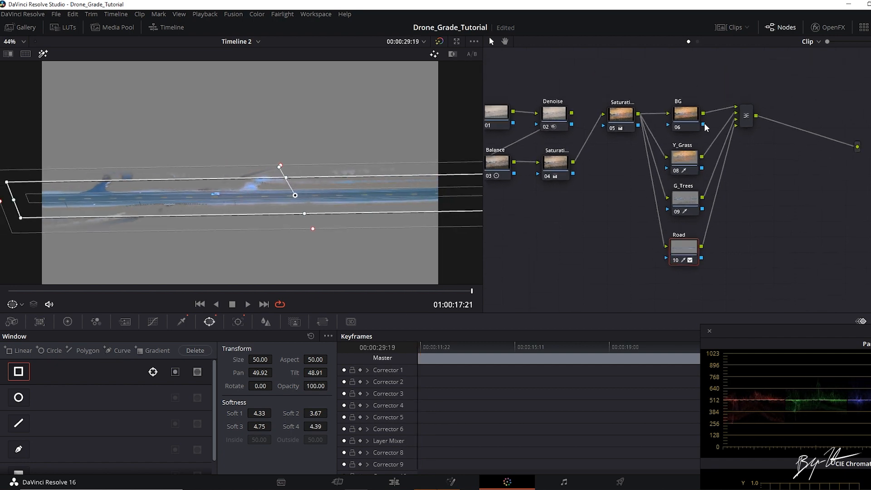
left_click_drag(690, 120, 687, 122)
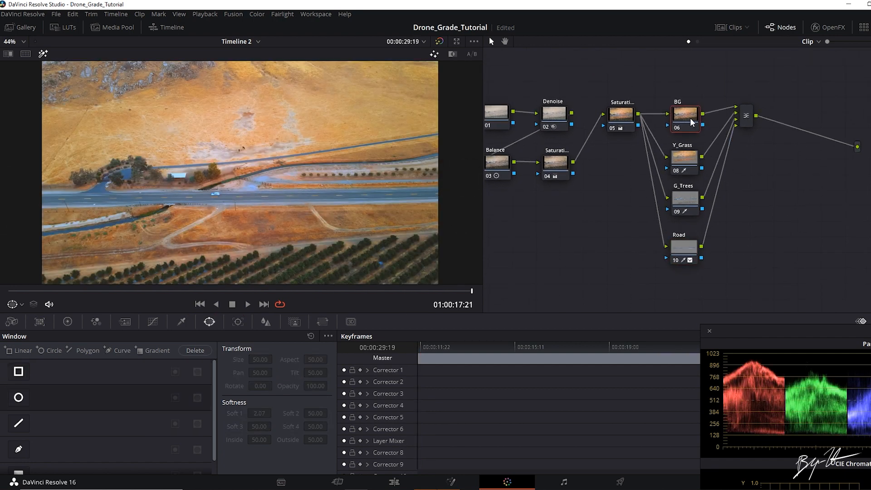
left_click_drag(606, 196, 639, 220)
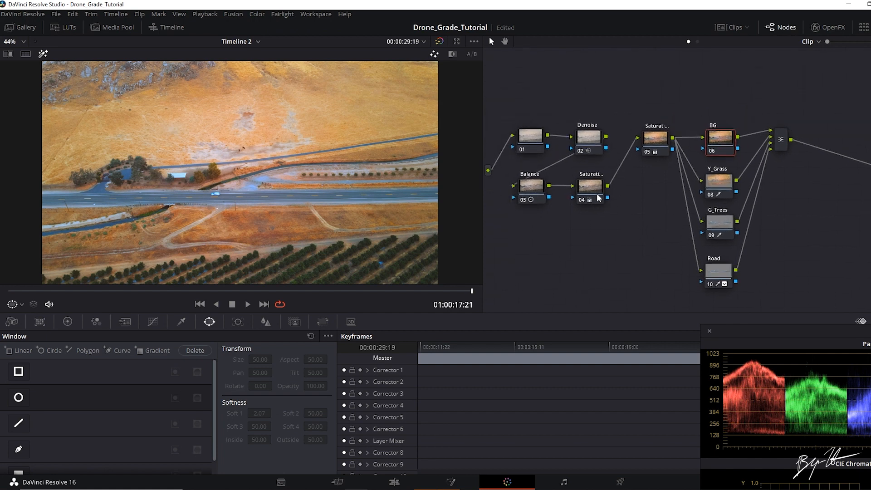
left_click_drag(721, 143, 721, 142)
left_click_drag(763, 330, 711, 289)
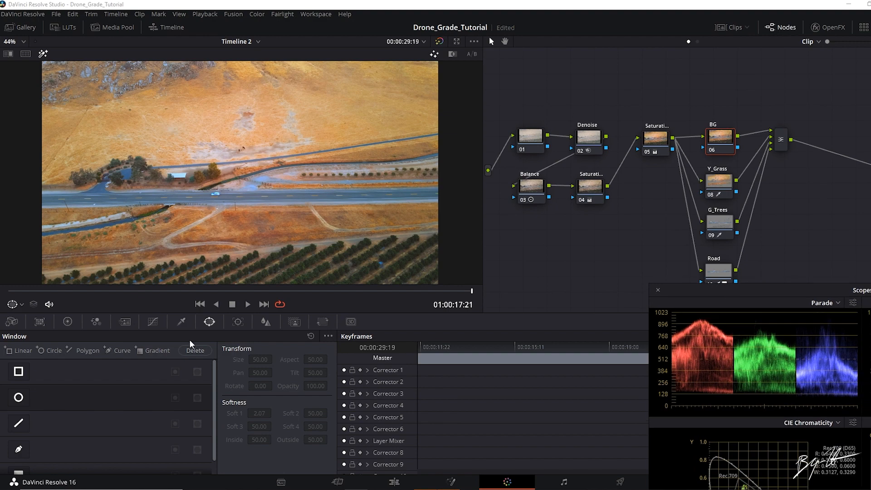
left_click(663, 146)
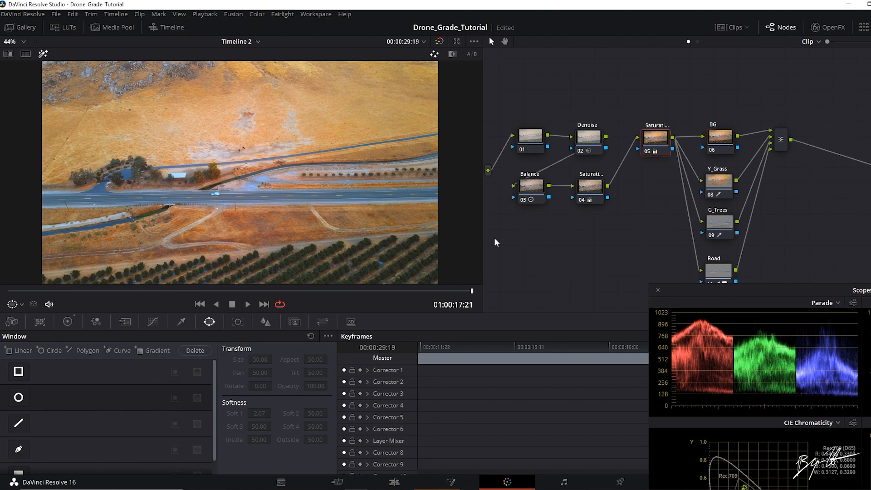
left_click(68, 321)
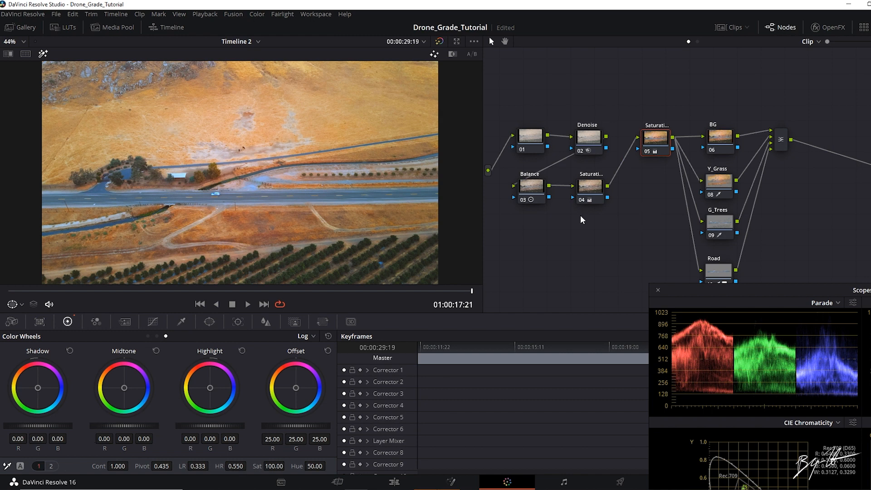
left_click(590, 196)
left_click(728, 149)
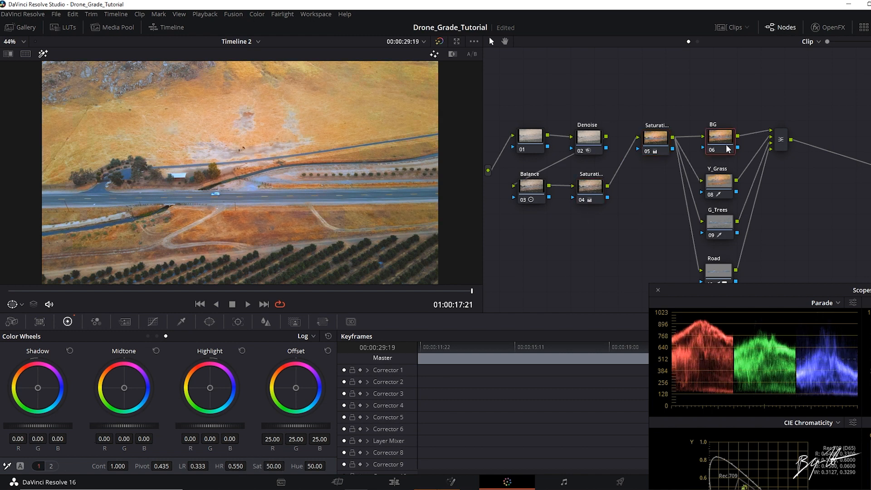
left_click_drag(277, 466, 253, 467)
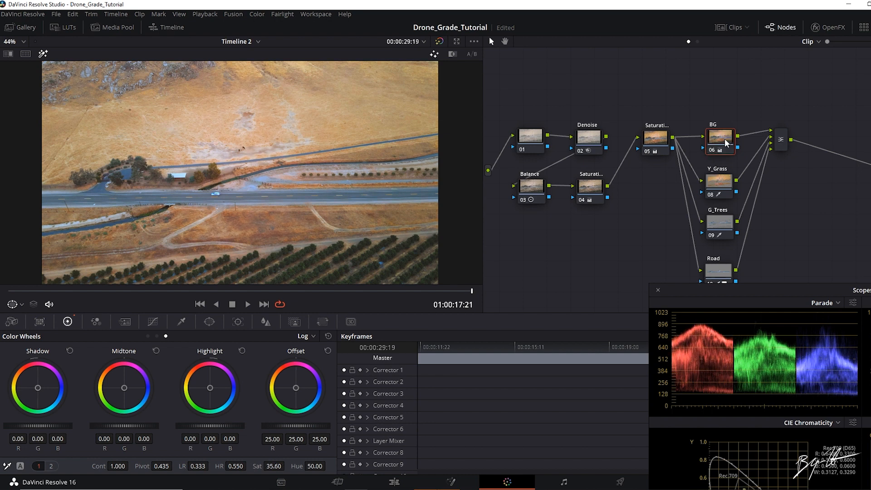
mouse_move(275, 467)
left_mouse_down()
mouse_move(266, 467)
mouse_move(285, 466)
left_mouse_up()
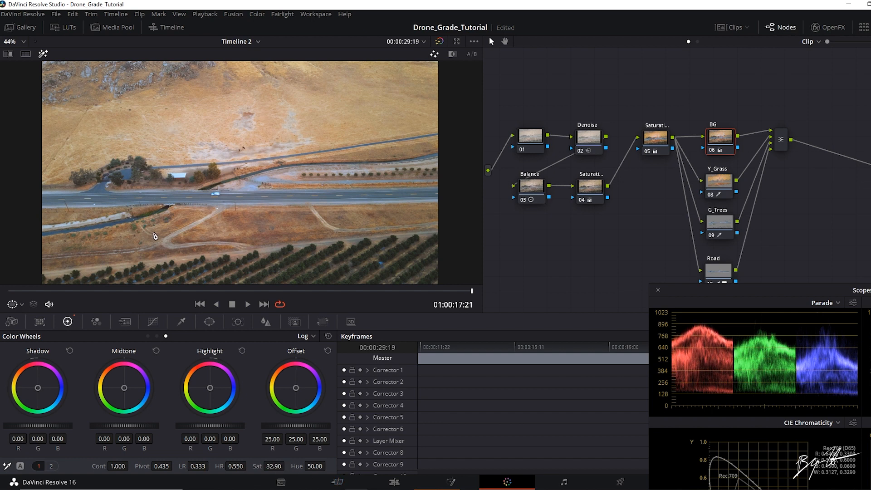
Toggle the BG, Y_Grass and Road nodes off and on to compare each branch's effect on the image
key("ctrl+d")
left_click(718, 185)
key("ctrl+d")
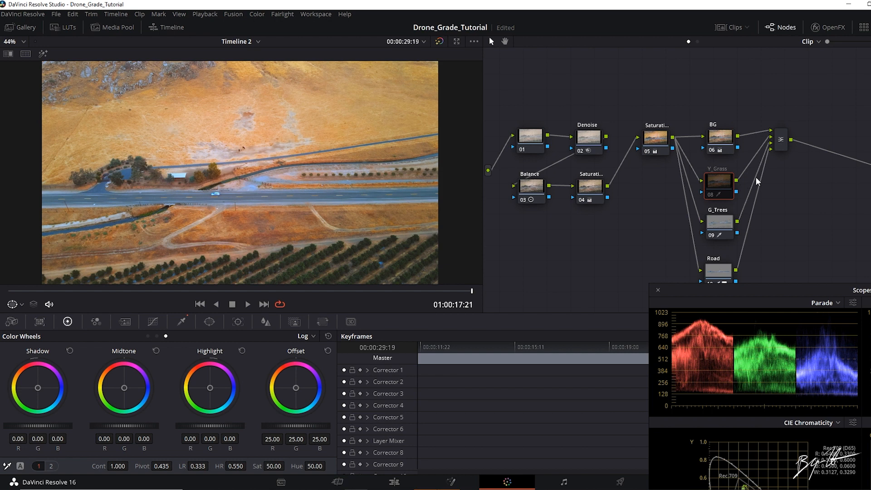
left_click(723, 149)
key("ctrl+d")
left_click(723, 135)
left_click(718, 183)
key("ctrl+d")
key("ctrl+d")
key("ctrl+d")
key("ctrl+d")
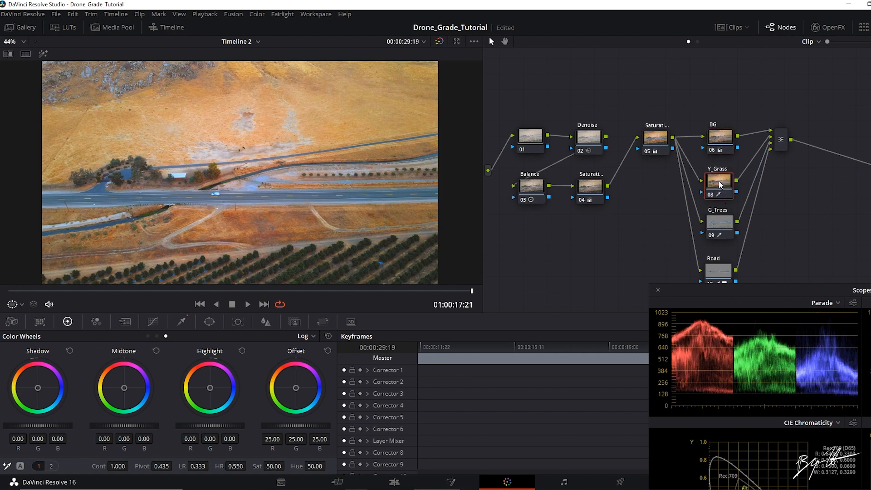
key("ctrl+d")
key("ctrl+d")
left_click(723, 225)
left_click(718, 271)
key("ctrl+d")
key("ctrl+d")
Lower the Y_Grass node's saturation to about 44
left_click(734, 150)
left_click(68, 322)
left_click_drag(725, 184, 727, 182)
left_click_drag(276, 470, 263, 469)
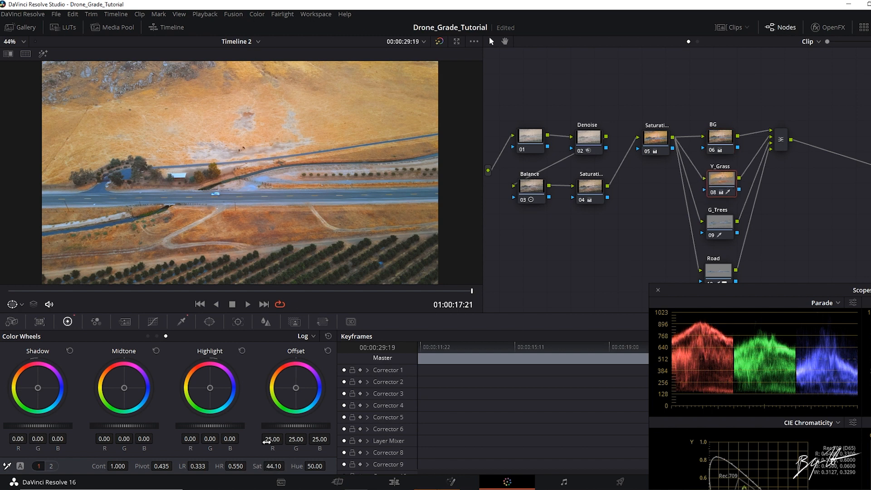
left_click_drag(280, 466, 276, 466)
Raise the G_Trees node's saturation to 100.00 and compare the image with the node switched off
left_click(720, 223)
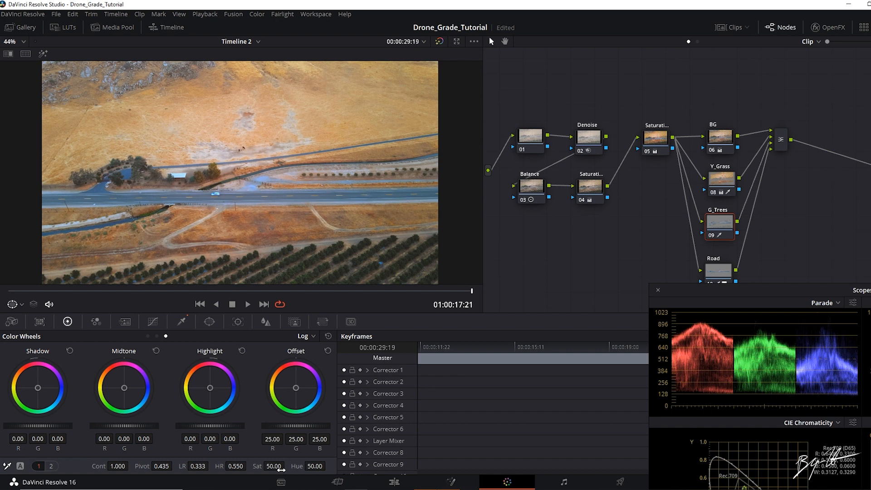
left_click_drag(274, 467, 287, 466)
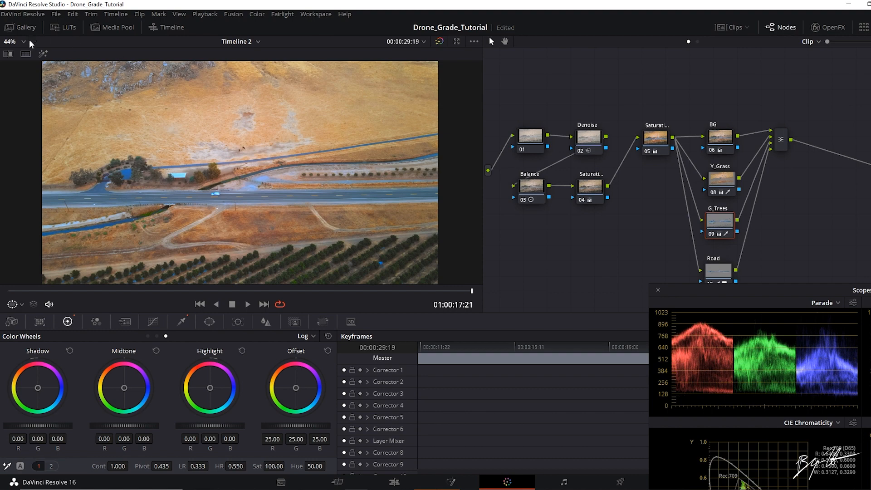
left_click(43, 54)
left_click(43, 54)
left_click_drag(722, 221, 727, 228)
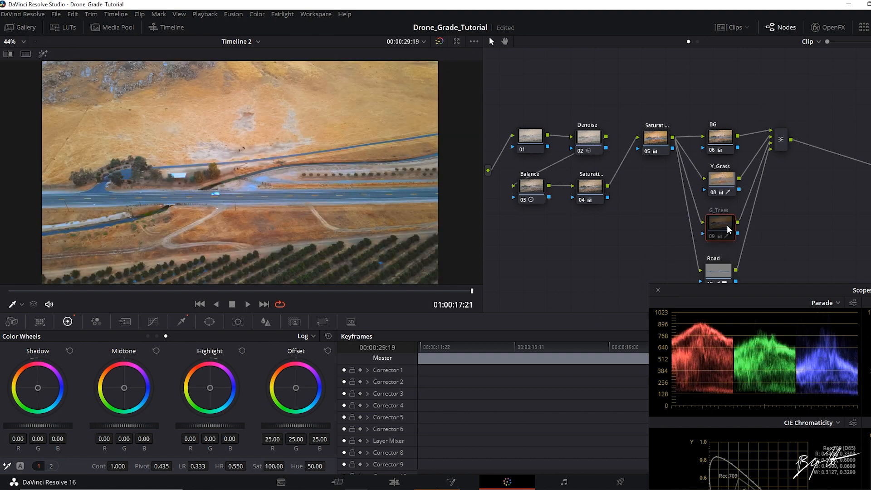
In the G_Trees node's primaries wheels, raise the green gamma to 0.16 while checking the scopes
left_click_drag(784, 287, 663, 294)
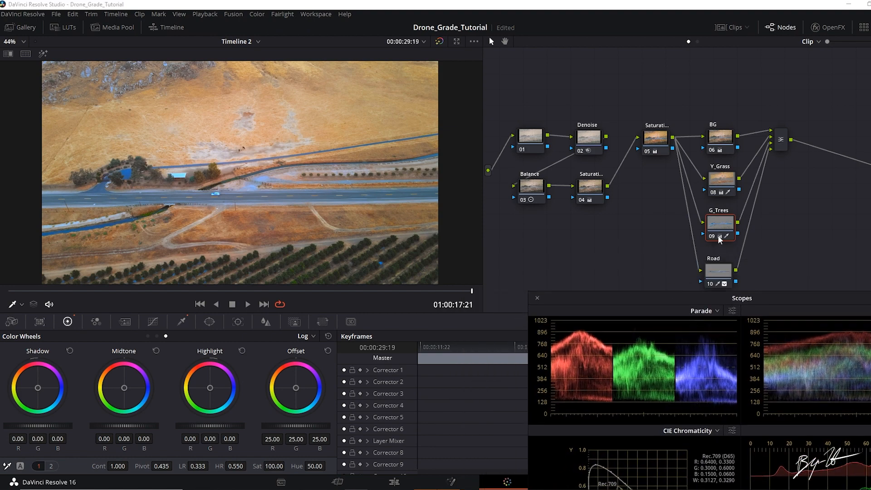
left_click(147, 336)
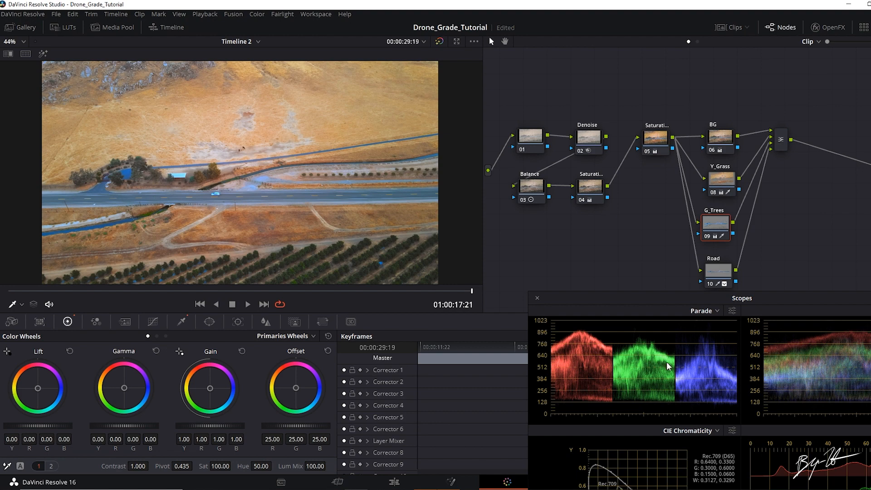
left_click_drag(133, 439, 162, 440)
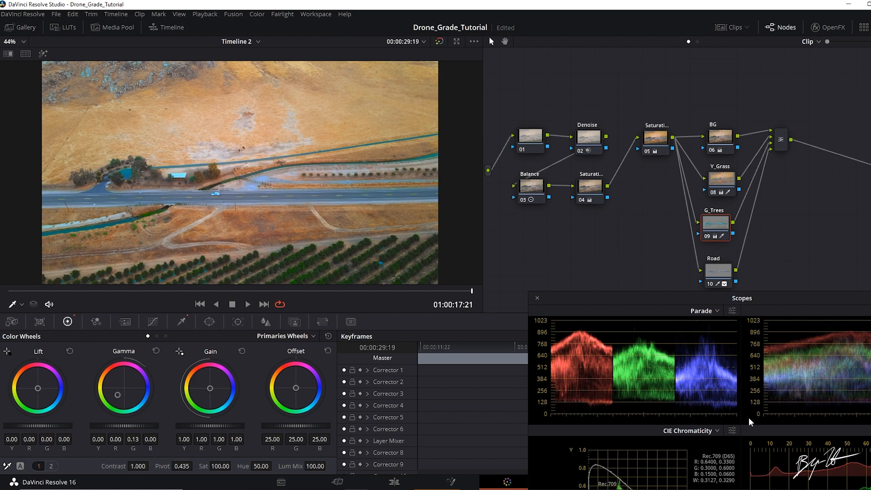
left_click_drag(754, 298, 533, 250)
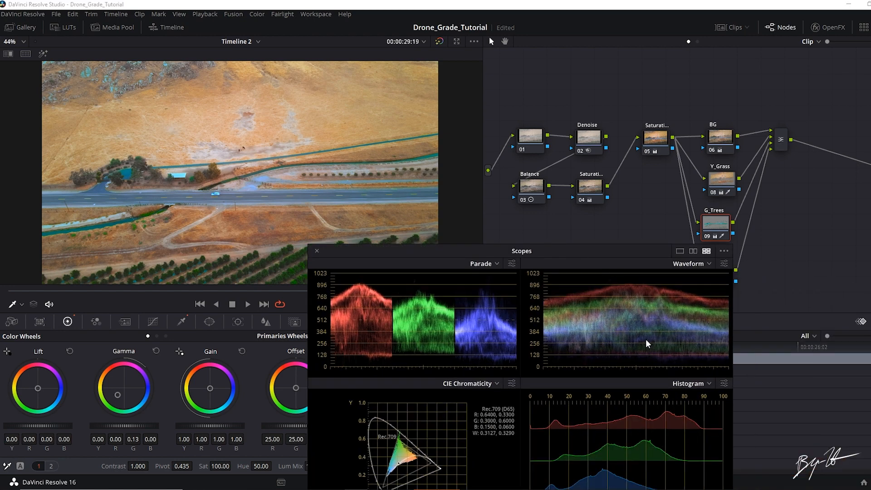
left_click_drag(601, 253, 843, 265)
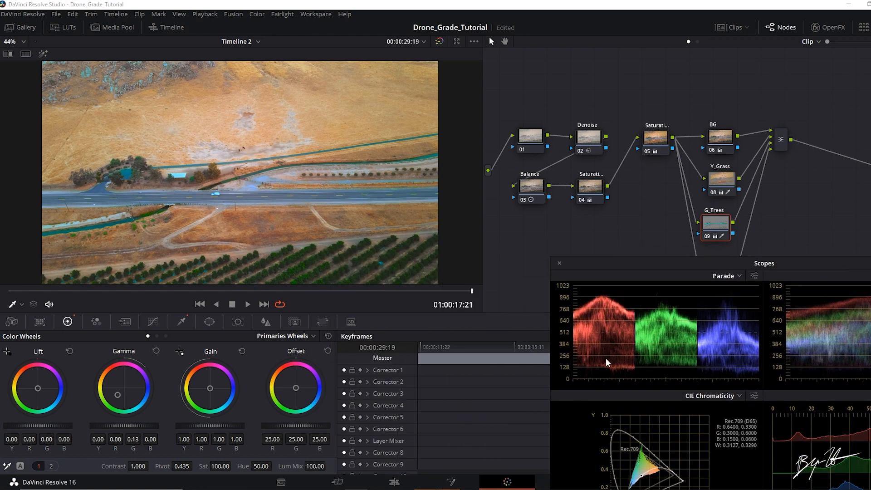
left_click_drag(133, 439, 141, 440)
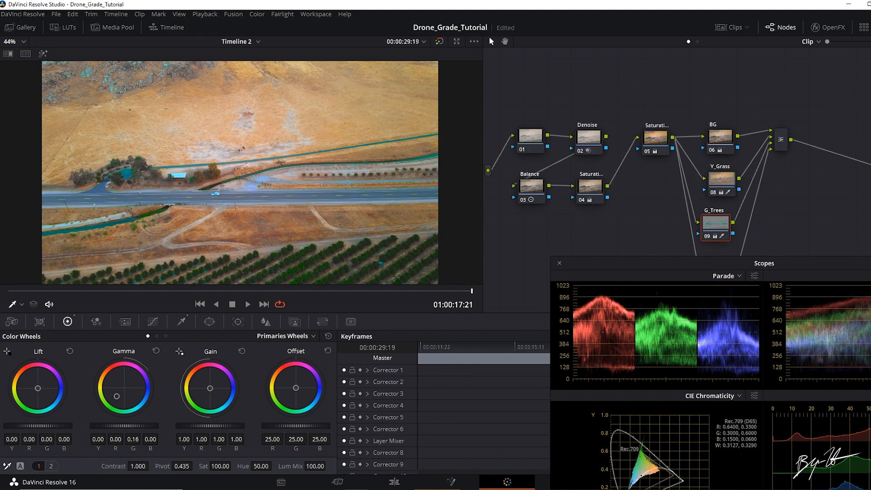
In the G_Trees node's log wheels, lower the high range to 0.000 and set the highlights to 0.29 red, 0.07 green, 0.43 blue
left_click(166, 335)
left_click_drag(745, 260, 682, 216)
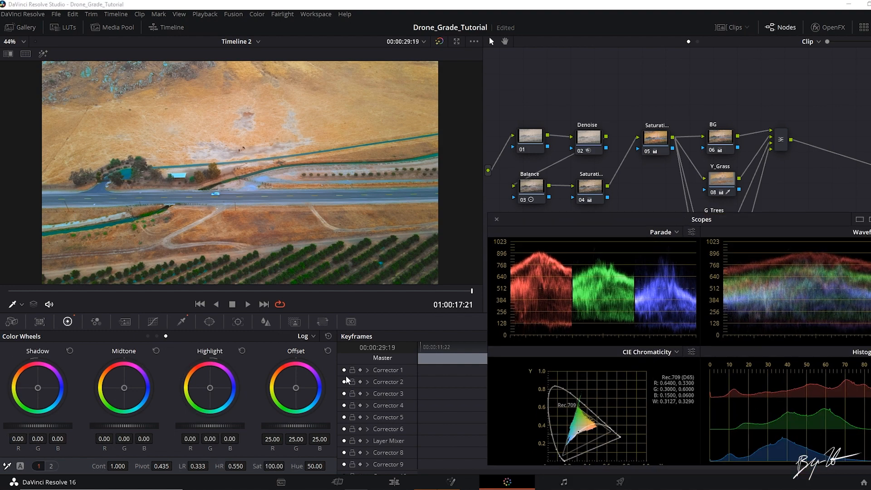
left_click_drag(239, 469, 226, 468)
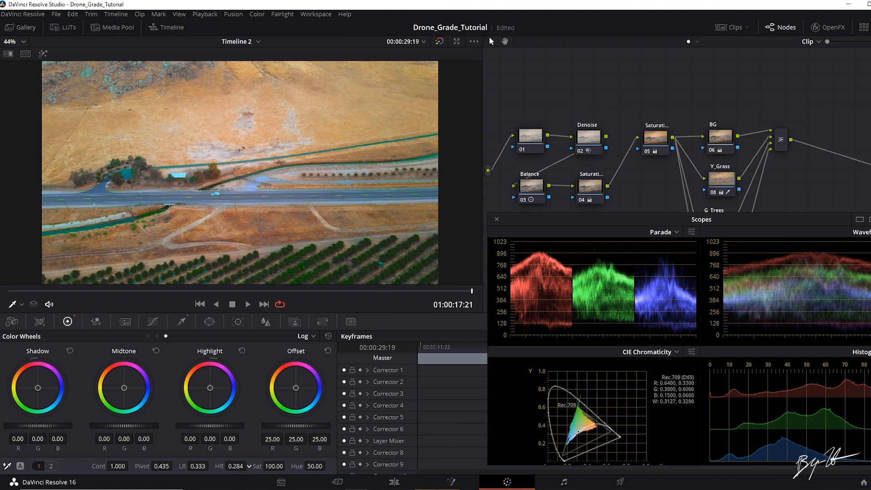
left_click_drag(210, 438, 262, 439)
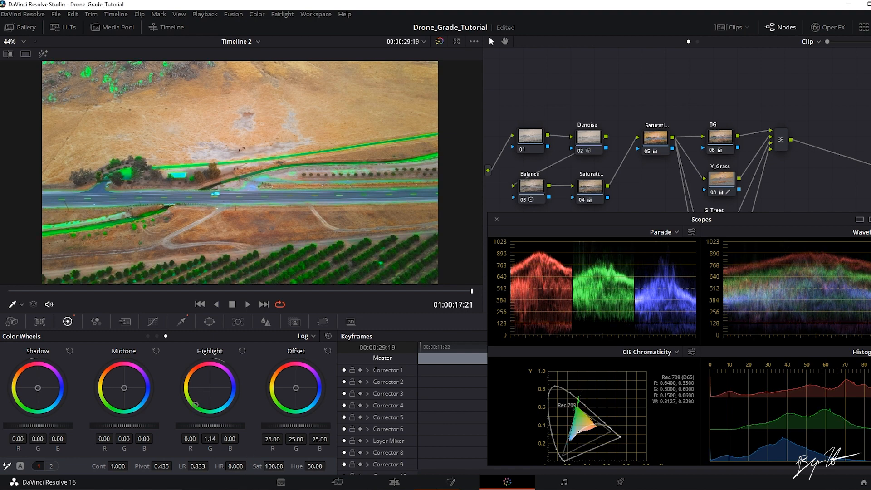
left_click_drag(196, 404, 214, 386)
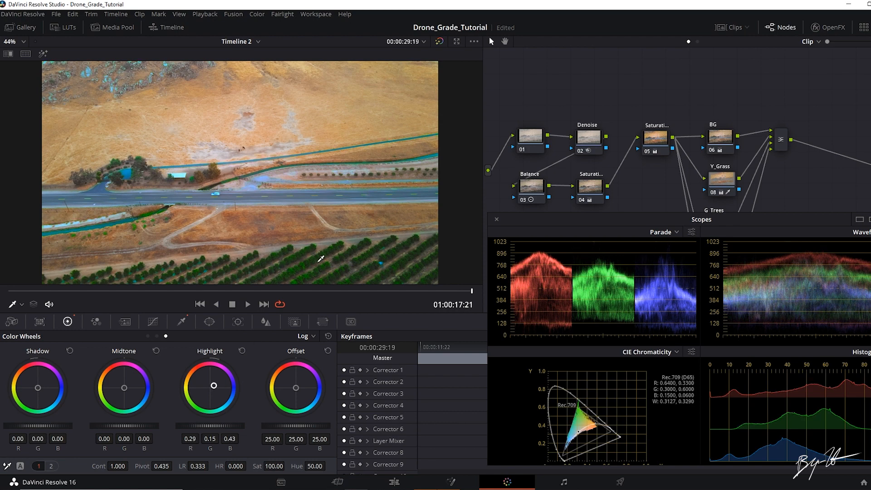
left_click_drag(210, 439, 202, 439)
Raise the G_Trees node's log high range to 0.716 and set its highlights to 0.27 red, 0.09 green, 0.36 blue
left_click_drag(750, 209, 764, 274)
left_click(718, 222)
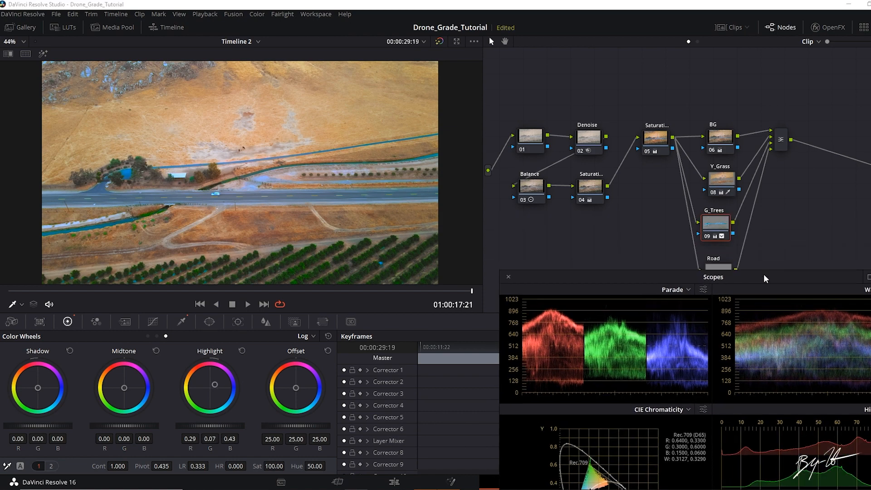
left_click_drag(715, 276, 709, 211)
mouse_move(236, 466)
left_mouse_down()
mouse_move(304, 466)
mouse_move(233, 466)
left_mouse_up()
left_click_drag(754, 217, 726, 282)
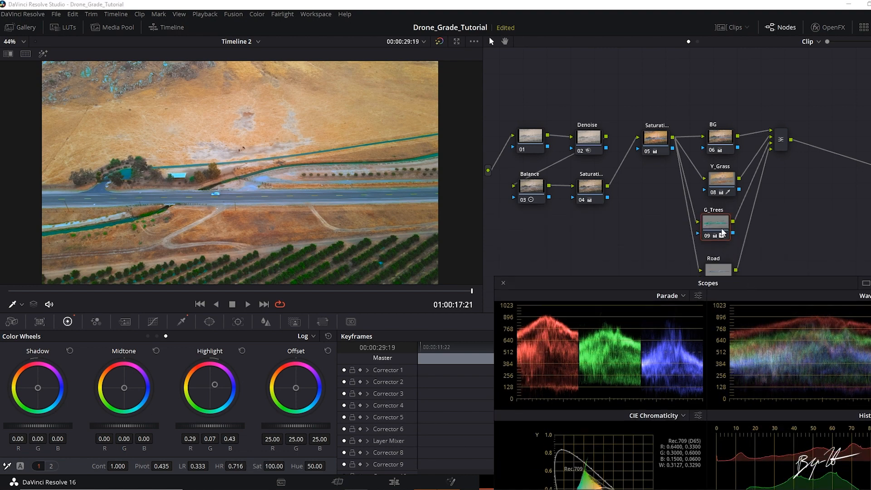
left_click_drag(671, 282, 642, 261)
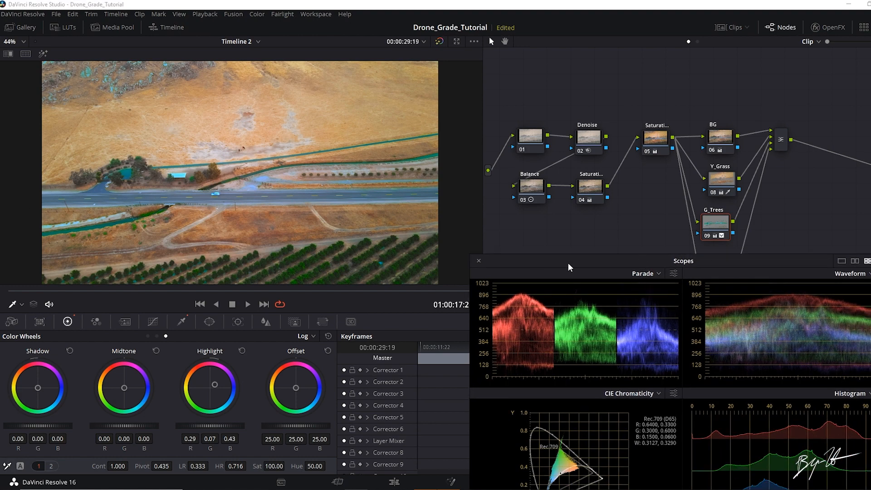
left_click_drag(631, 260, 603, 239)
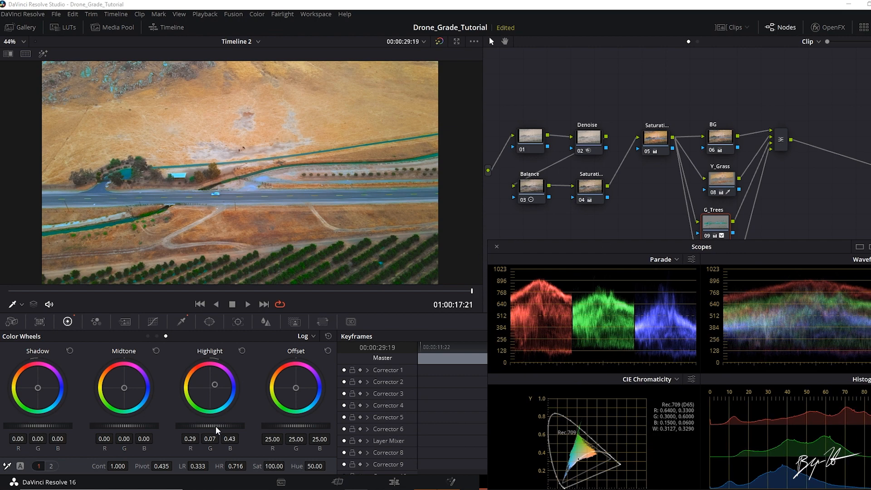
left_click_drag(667, 246, 675, 307)
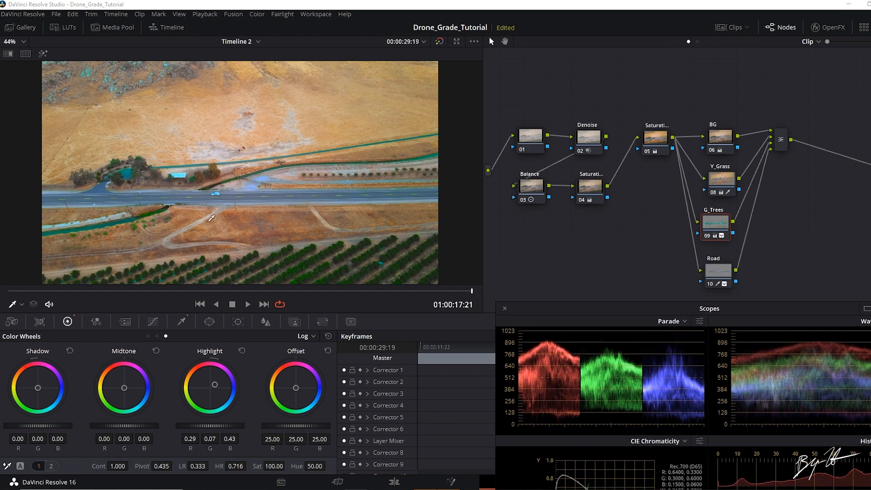
left_click_drag(646, 312, 617, 260)
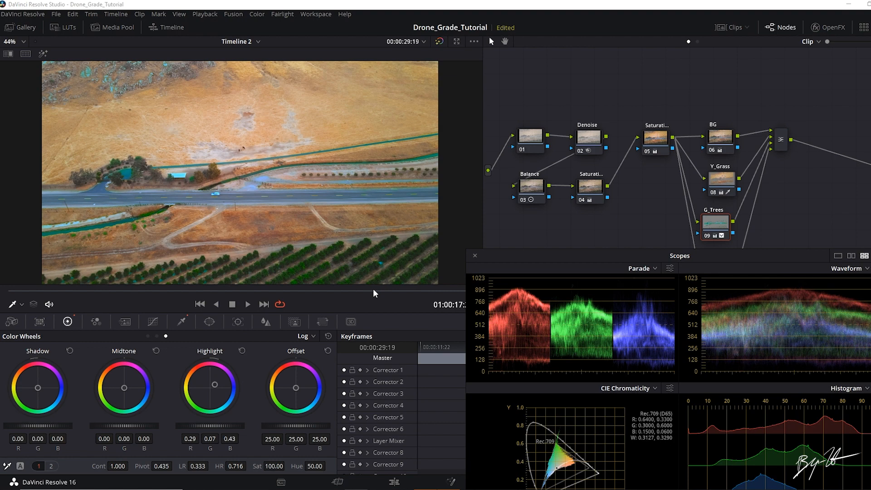
left_click_drag(216, 383, 214, 384)
Line up the G_Trees and Road nodes beneath the Y_Grass node and disable the G_Trees node
left_click_drag(631, 256, 585, 302)
left_click_drag(726, 222, 735, 224)
left_click(727, 272)
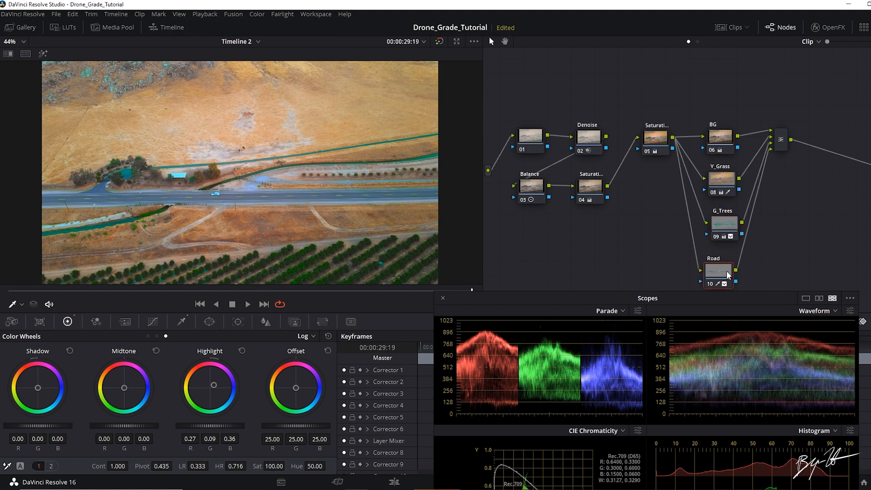
left_click_drag(727, 272, 740, 268)
left_click(734, 233)
left_click(734, 270)
left_click(726, 225)
left_click_drag(728, 226, 728, 223)
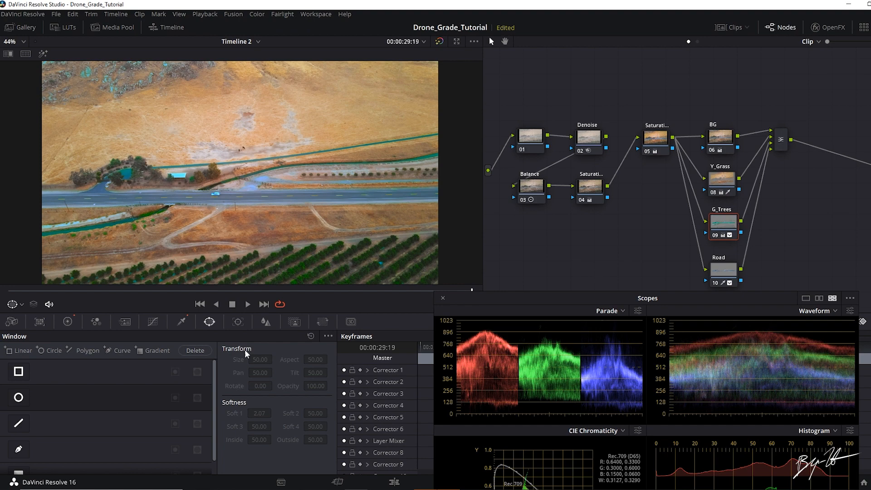
left_click_drag(715, 236, 732, 230)
left_click_drag(719, 286, 717, 286)
key("ctrl+d")
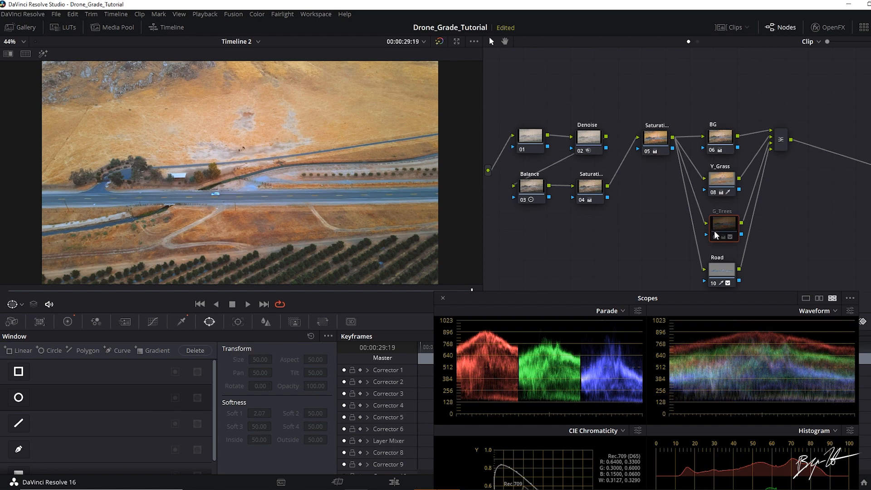
left_click_drag(727, 230, 722, 228)
Shape a gentle S-curve on the Road node's custom curve with a slightly lowered shadow point and a raised highlight point
left_click(729, 275)
left_click_drag(746, 300, 752, 321)
left_click(153, 322)
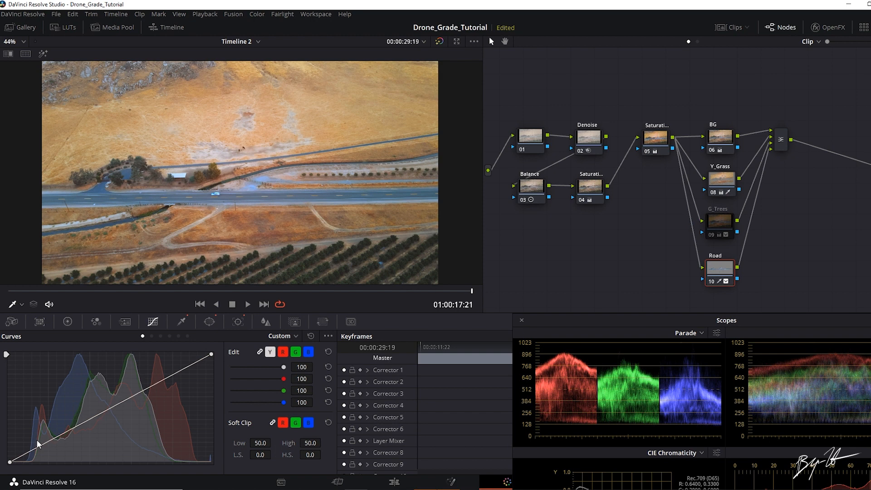
left_click_drag(36, 447, 40, 450)
left_click_drag(178, 380, 172, 370)
left_click_drag(42, 448, 43, 447)
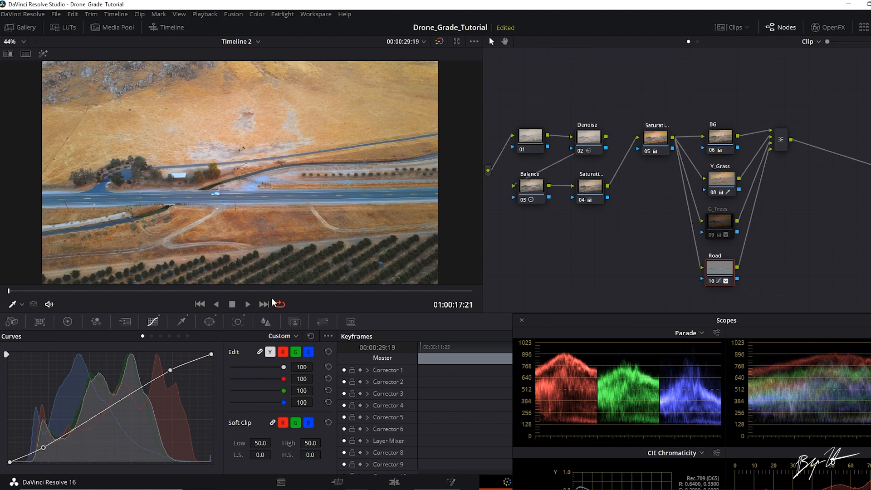
Play back part of the clip to check the grade and delete the disabled G_Trees node from the node graph
left_click(248, 304)
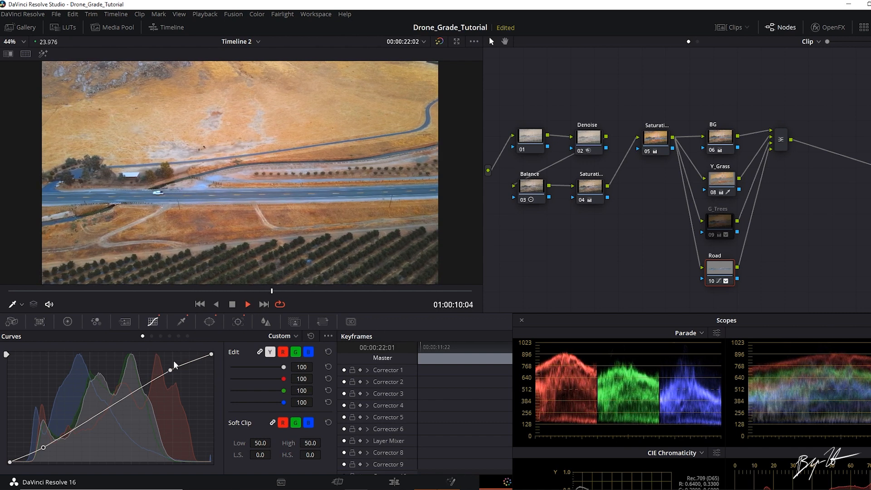
left_click(237, 302)
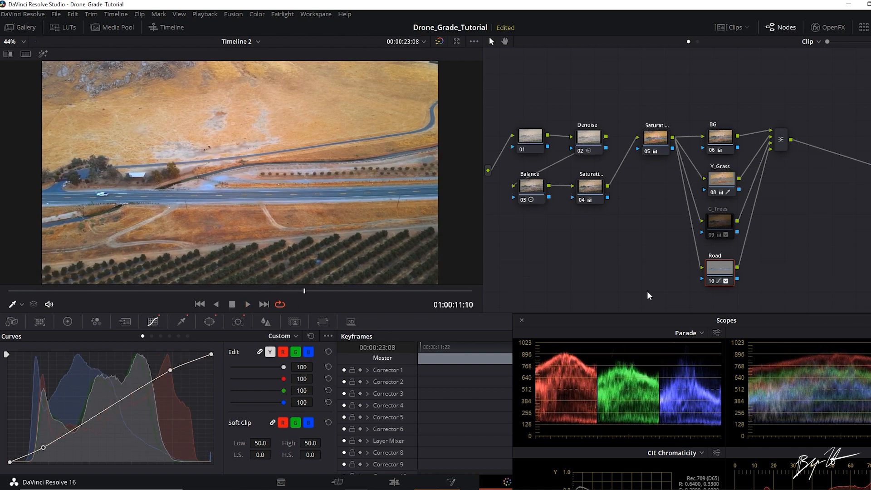
left_click(725, 232)
key("Delete")
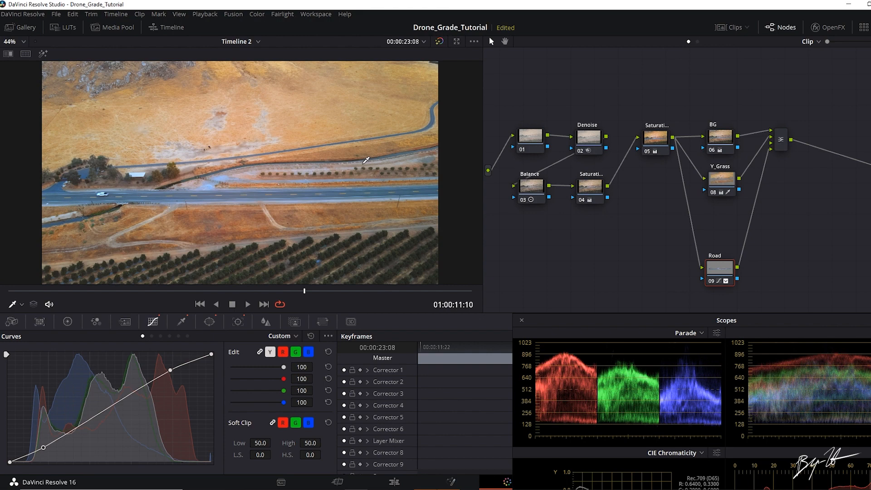
left_click_drag(845, 222, 864, 208)
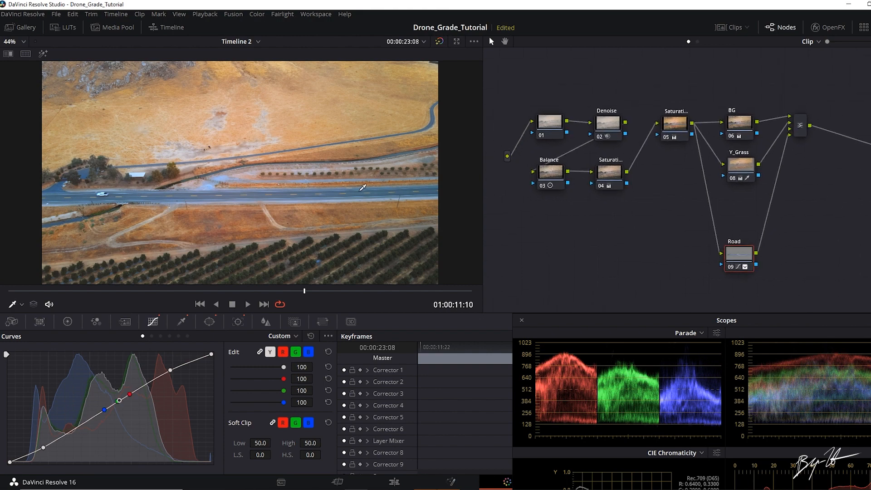
Bypass all grades and restore them to compare the graded image with the flat original footage
left_click(360, 191)
key("alt+d")
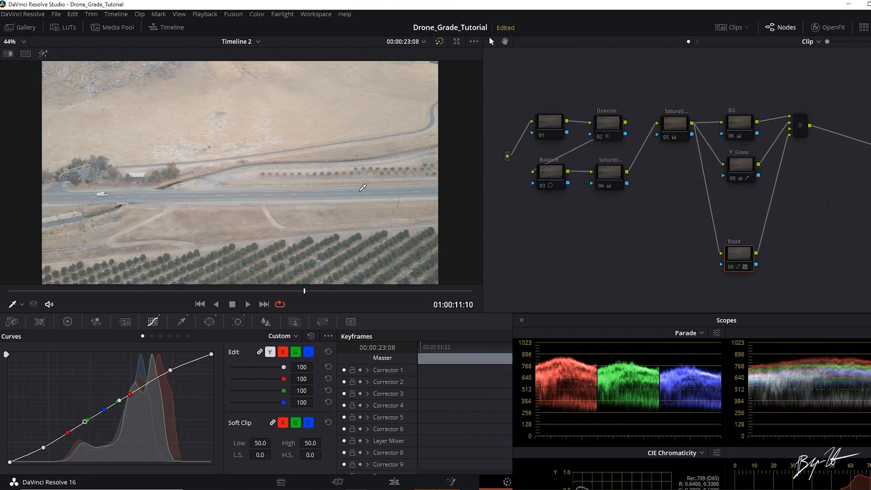
key("alt+d")
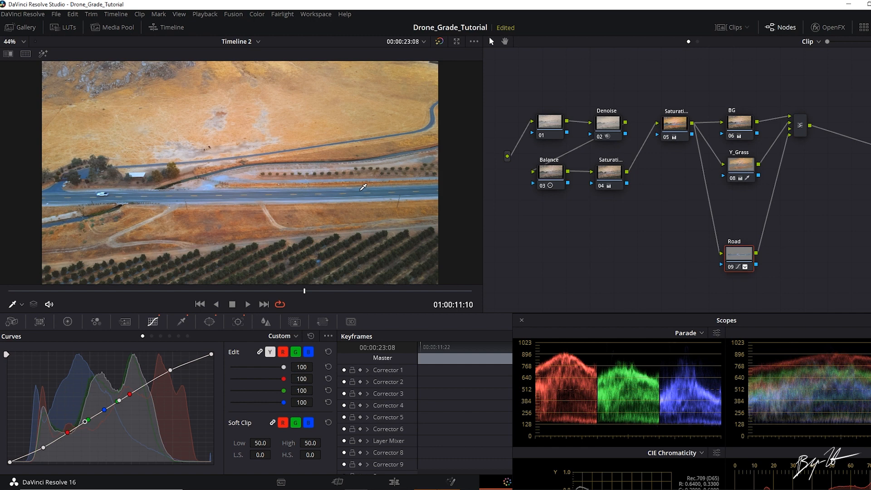
Switch the BG node off and on several times to compare its effect on the image
left_click(743, 126)
key("ctrl+d")
key("ctrl+d")
key("ctrl+d")
key("ctrl+d")
key("ctrl+d")
key("ctrl+d")
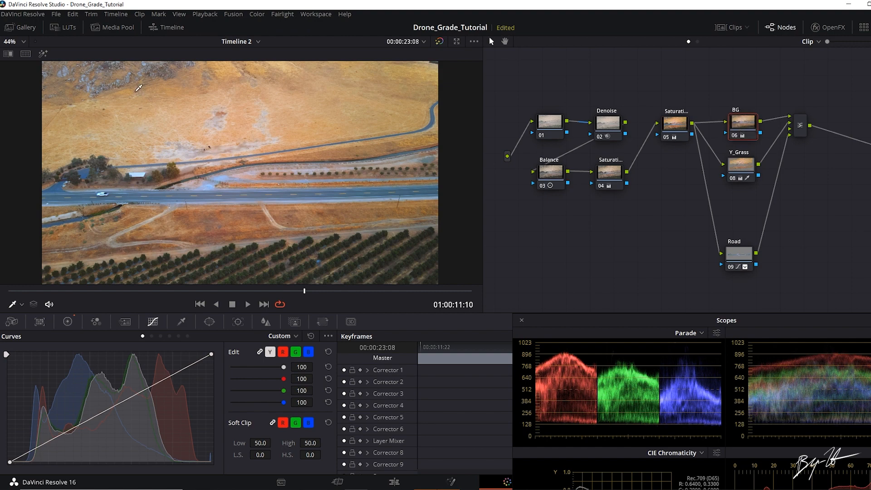
left_click_drag(744, 132, 743, 135)
left_click_drag(691, 323, 623, 196)
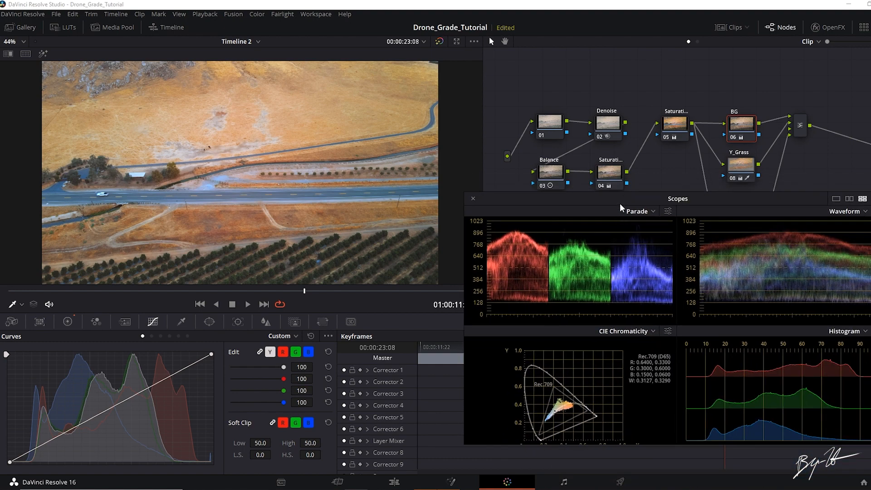
left_click_drag(620, 203, 704, 255)
left_click_drag(723, 218, 623, 139)
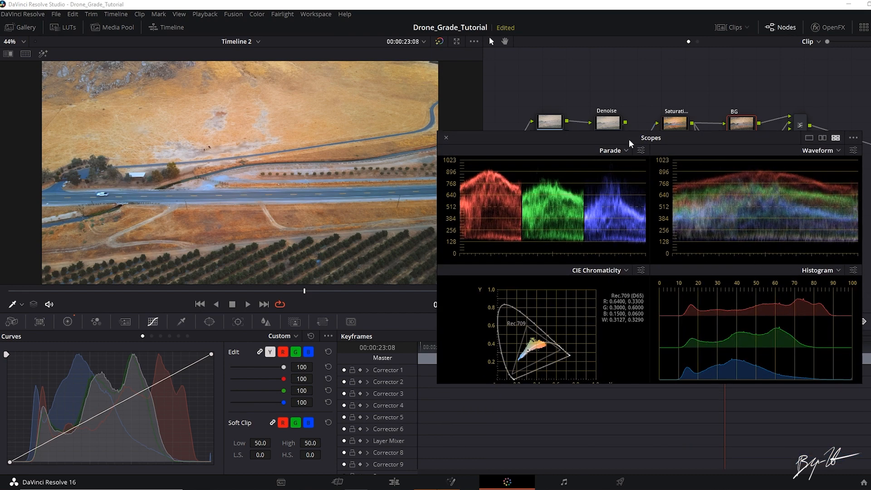
left_click_drag(629, 139, 713, 265)
Play back the graded clip to review the result alongside the scopes, and park the playhead at 01:00:08:13
left_click_drag(306, 291, 187, 297)
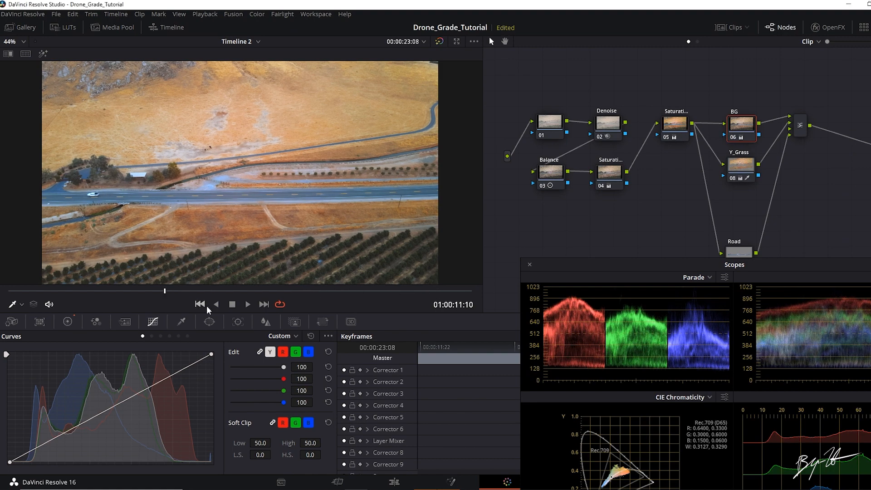
left_click(248, 304)
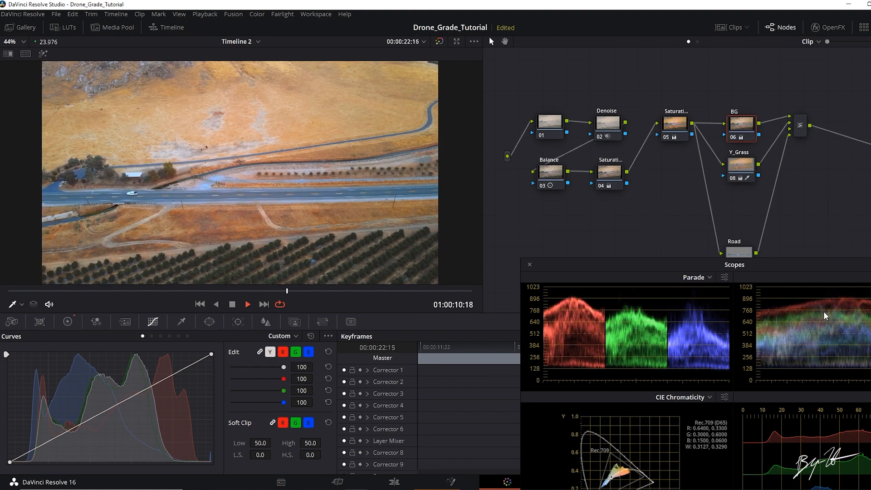
left_click_drag(793, 263, 761, 215)
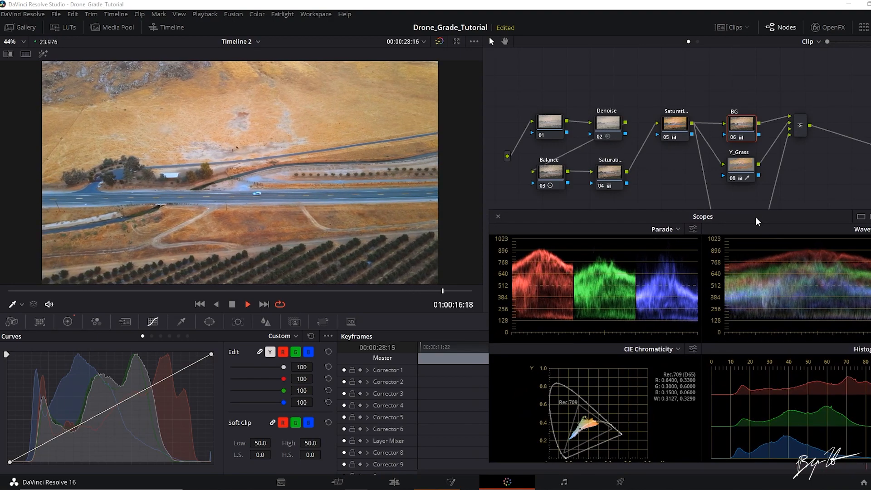
mouse_move(755, 216)
left_mouse_down()
mouse_move(730, 214)
mouse_move(751, 218)
left_mouse_up()
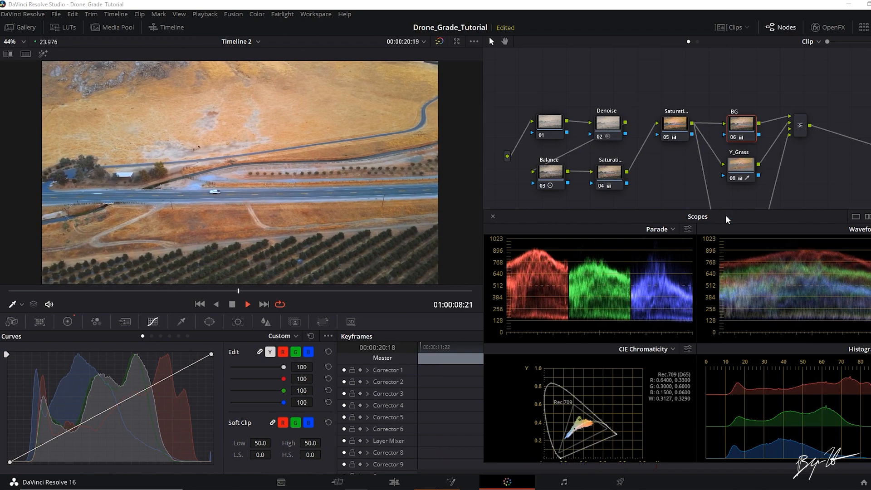
left_click_drag(786, 219, 817, 221)
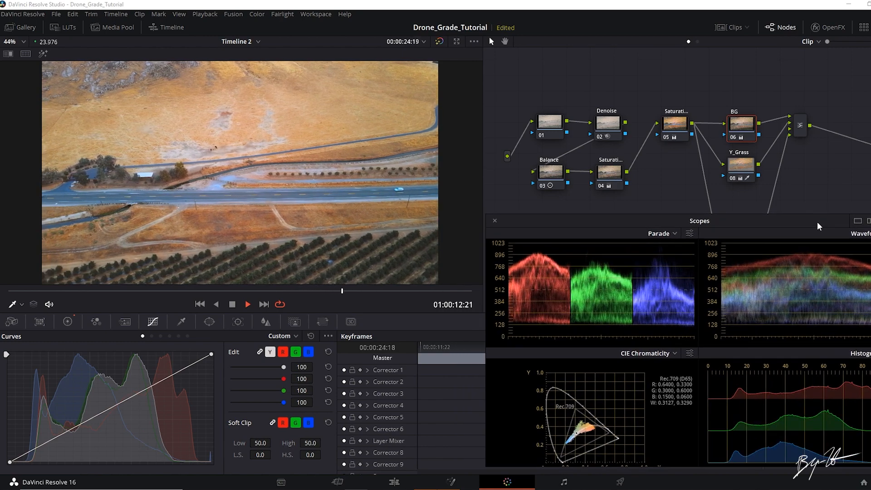
left_click_drag(623, 226, 602, 228)
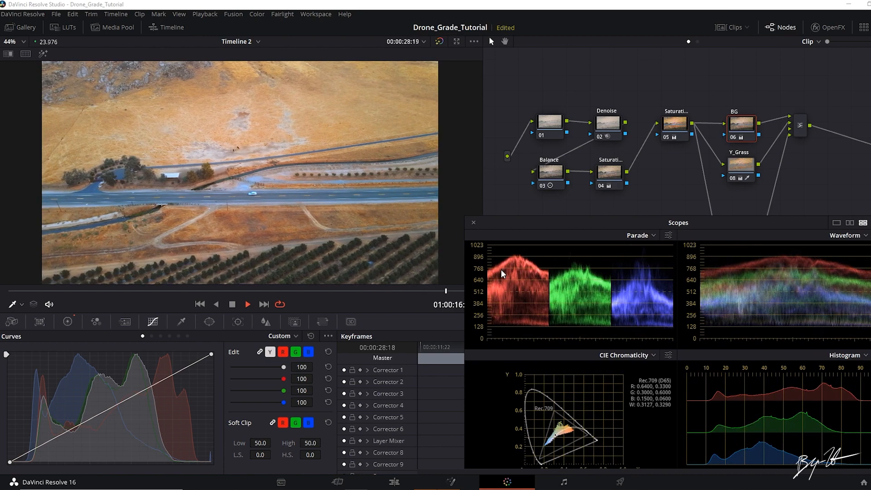
left_click(234, 305)
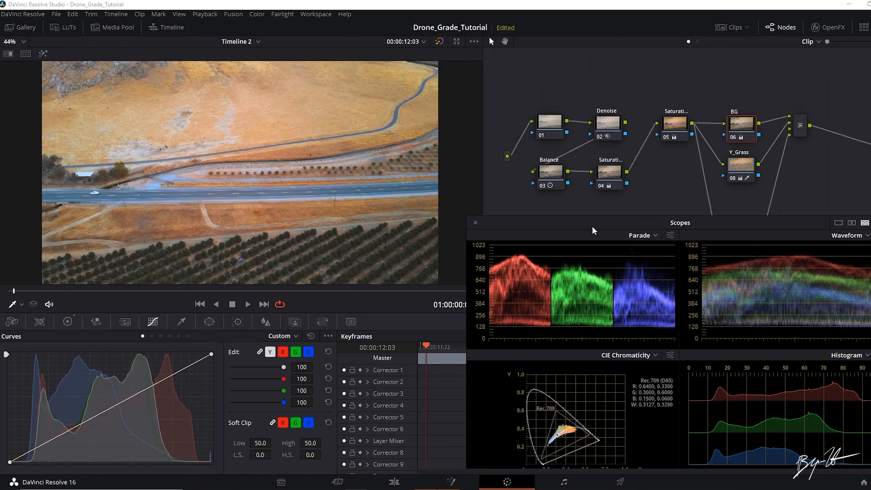
left_click_drag(592, 226, 703, 225)
left_click(230, 291)
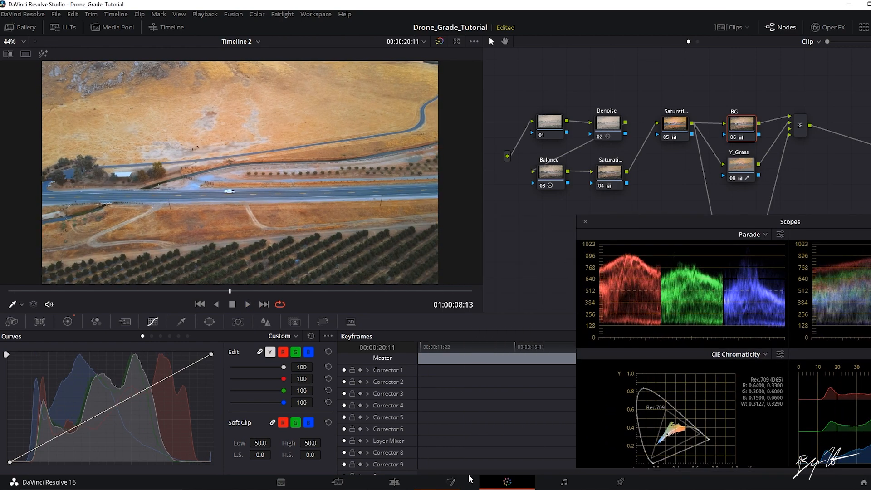
Place an adjustment clip on a new video track above DJI_0289.MOV in the timeline and extend it to 17:22, matching the footage
left_click(394, 483)
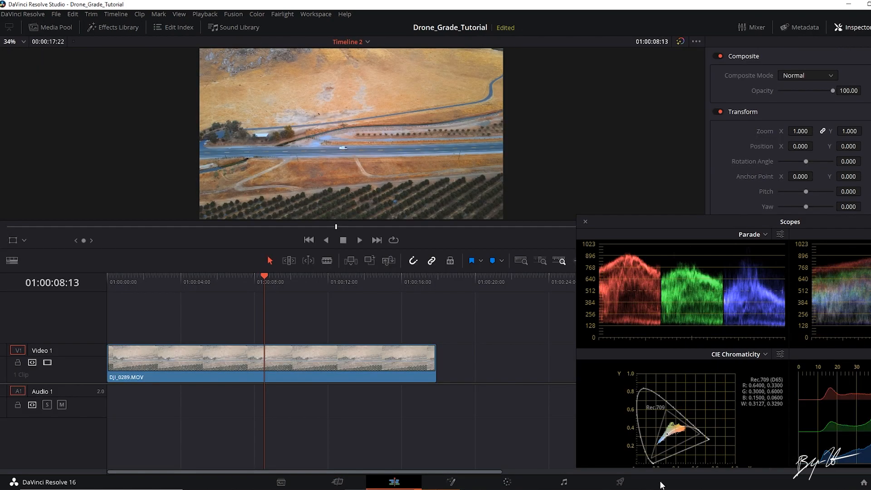
mouse_move(698, 221)
left_mouse_down()
mouse_move(666, 202)
mouse_move(707, 233)
left_mouse_up()
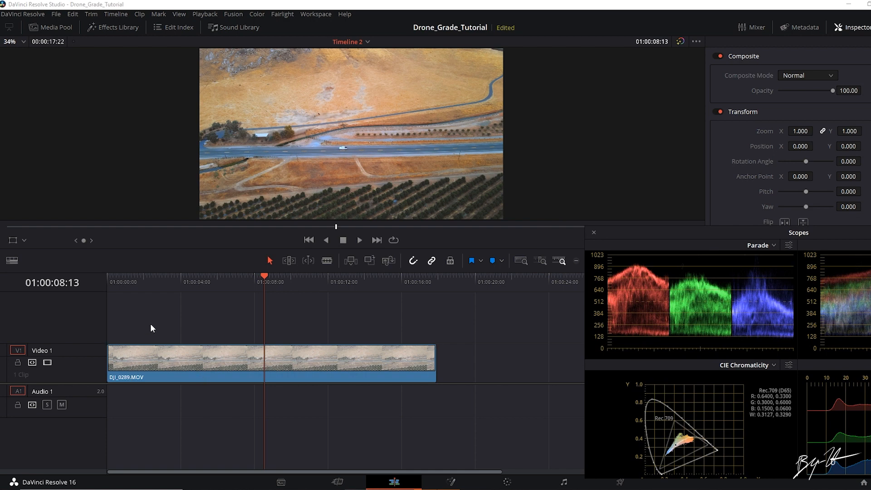
left_click(117, 27)
left_click(179, 41)
type("adj")
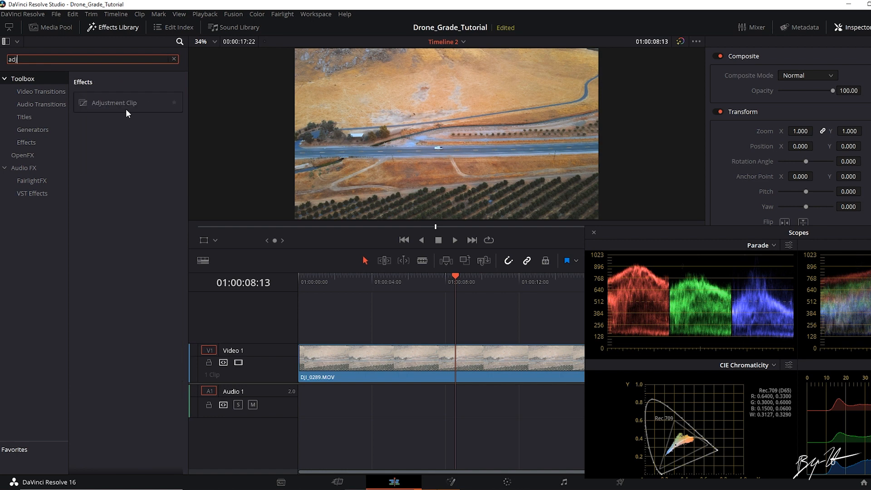
left_click_drag(119, 104, 300, 325)
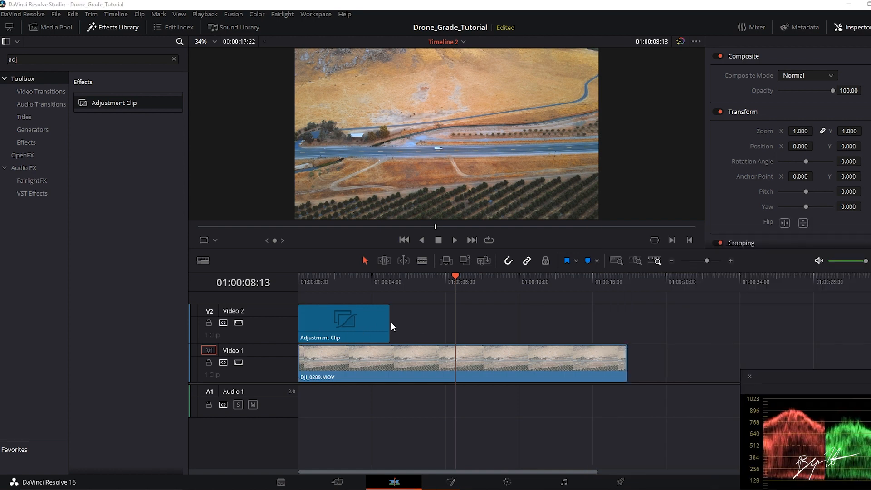
left_click_drag(388, 321, 620, 321)
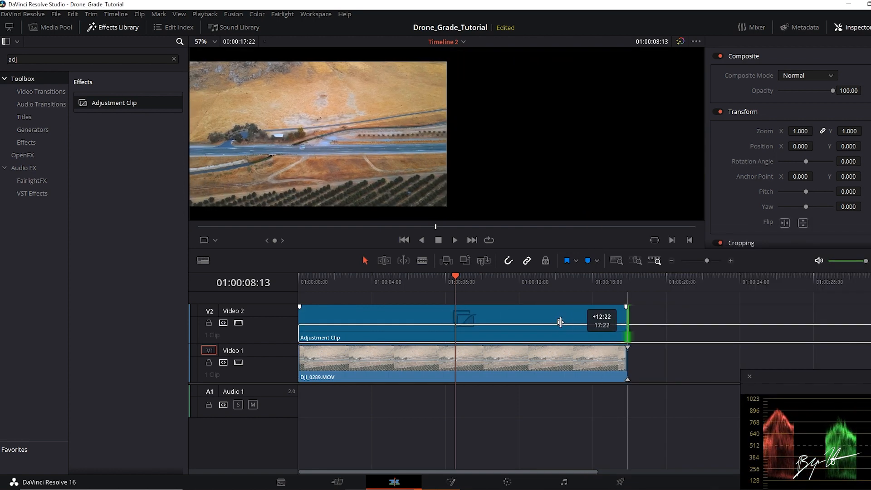
Create letterbox bars by setting the adjustment clip's Crop Top and Crop Bottom to 140 each
left_click(558, 320)
left_click_drag(845, 380, 761, 286)
scroll(767, 127, "down", 5)
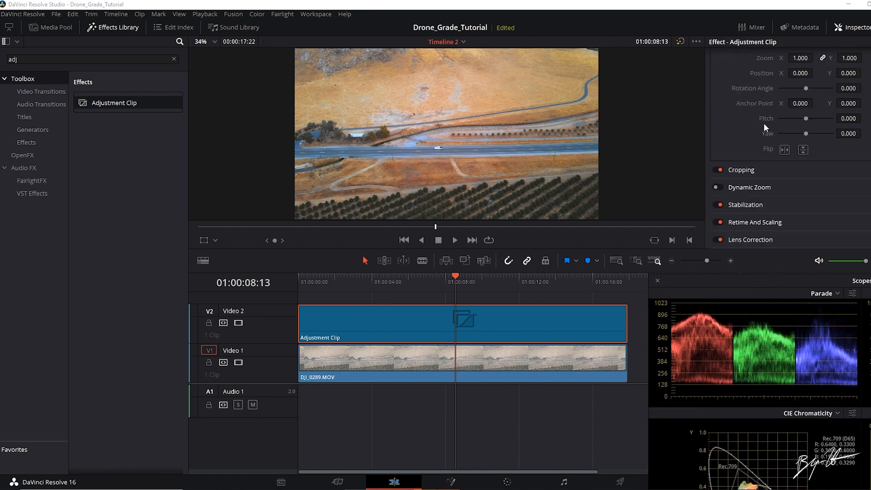
left_click(742, 168)
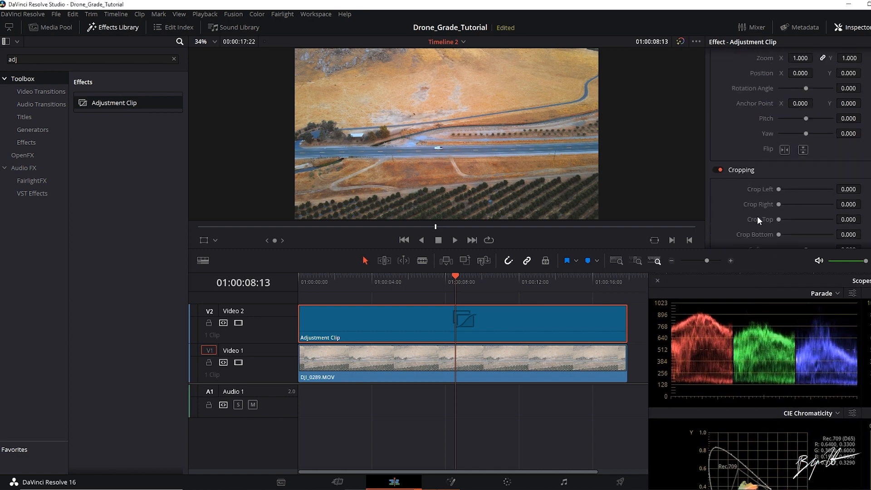
scroll(724, 210, "down", 2)
left_click(845, 194)
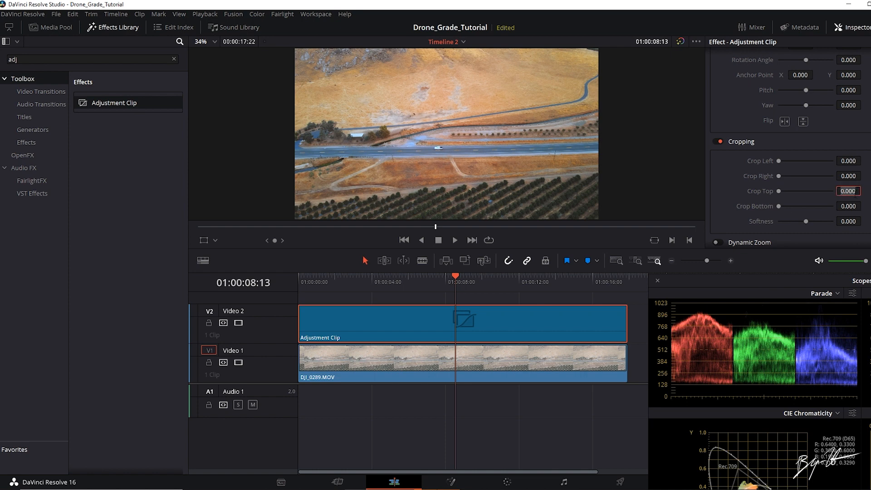
type("140")
key("Return")
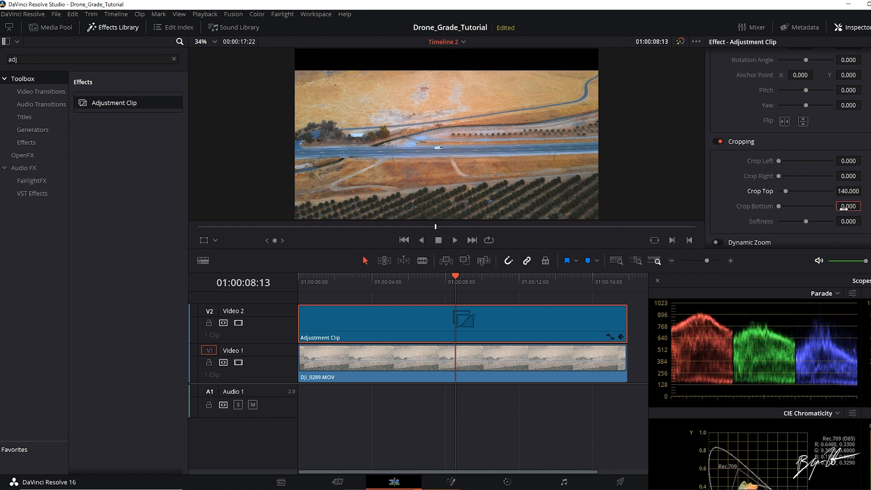
left_click(844, 208)
type("140")
key("Return")
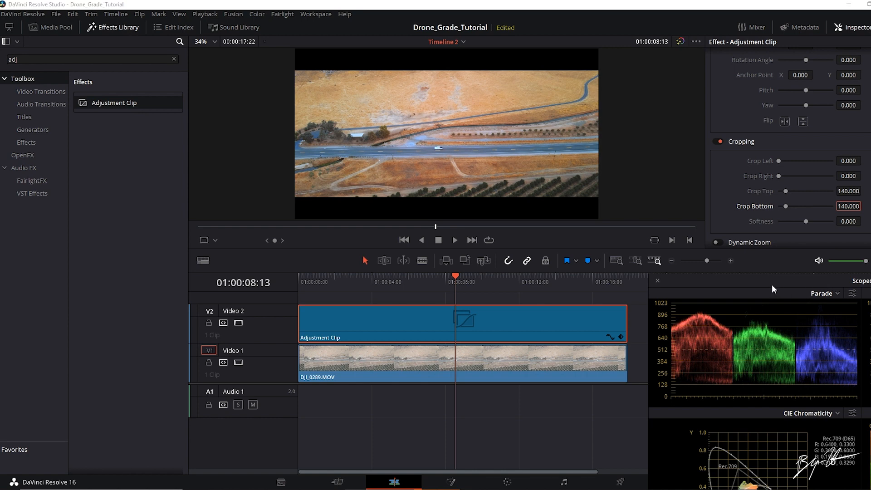
Reframe the DJI_0289.MOV clip vertically between the letterbox bars by adjusting its Y position
left_click_drag(772, 284, 763, 276)
left_click(500, 349)
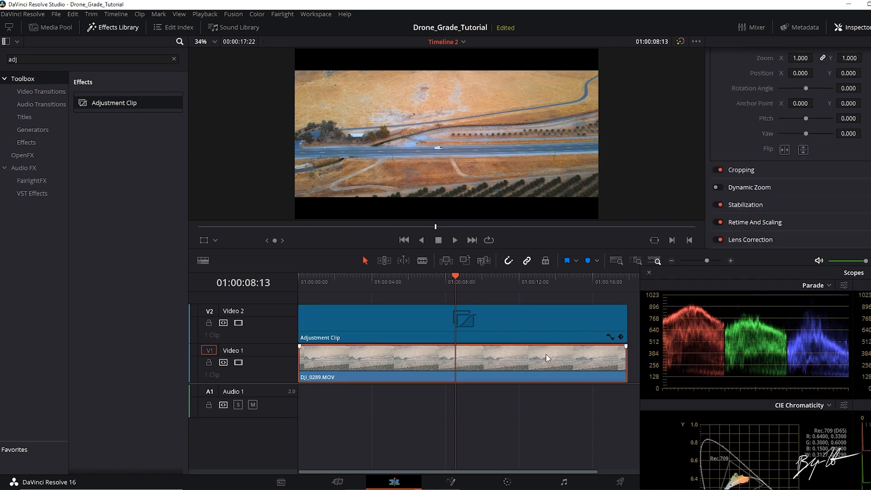
scroll(817, 151, "up", 2)
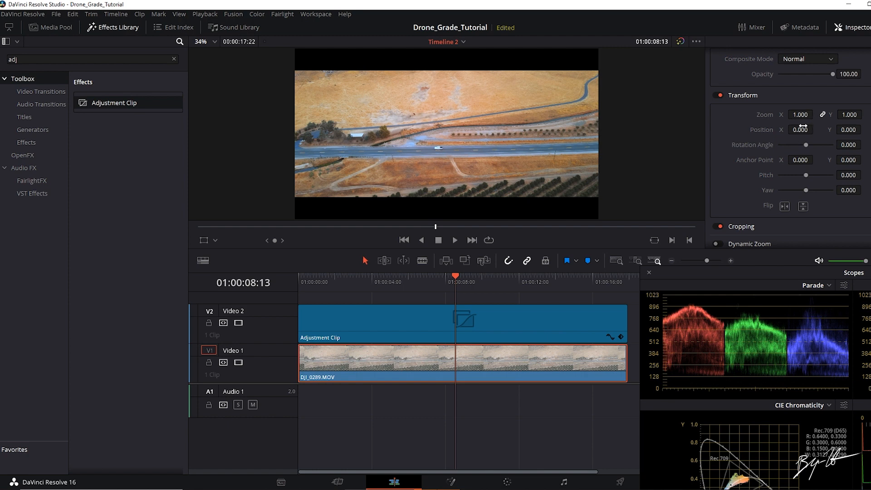
left_click_drag(848, 130, 862, 157)
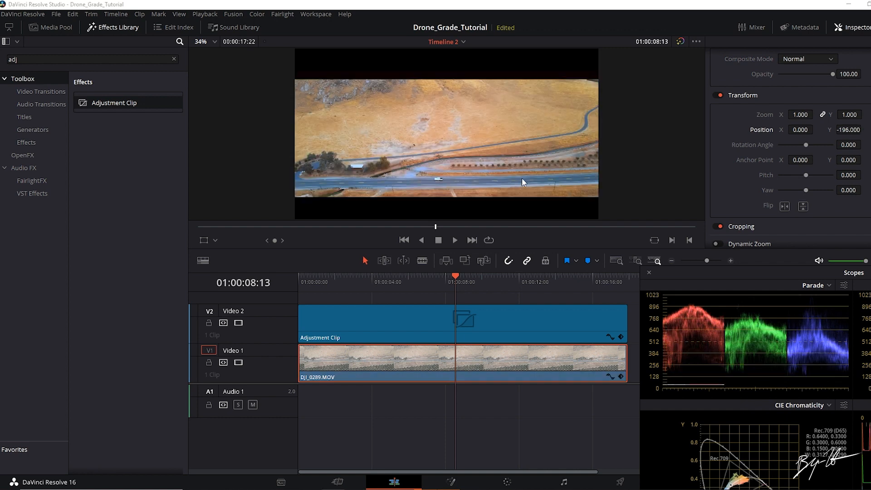
left_click_drag(858, 130, 849, 131)
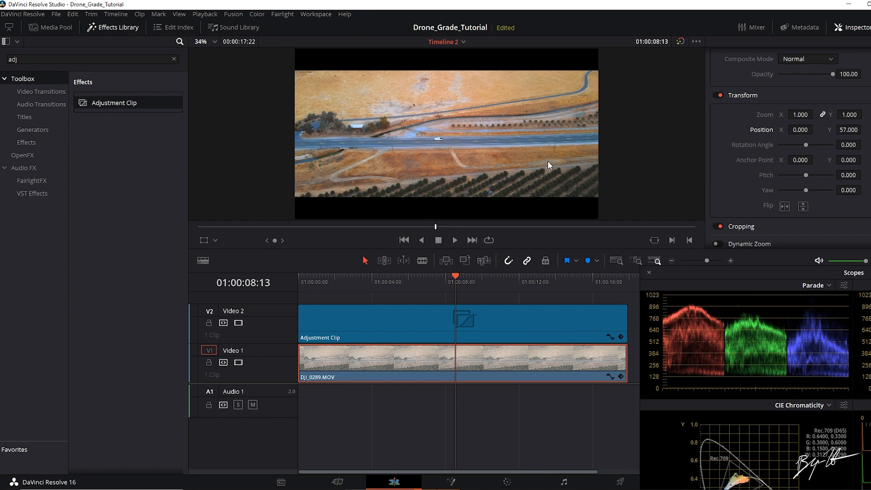
left_click_drag(852, 130, 858, 130)
Return to color grading, show the clip thumbnails and select the drone clip to bring up its node graph
left_click(507, 482)
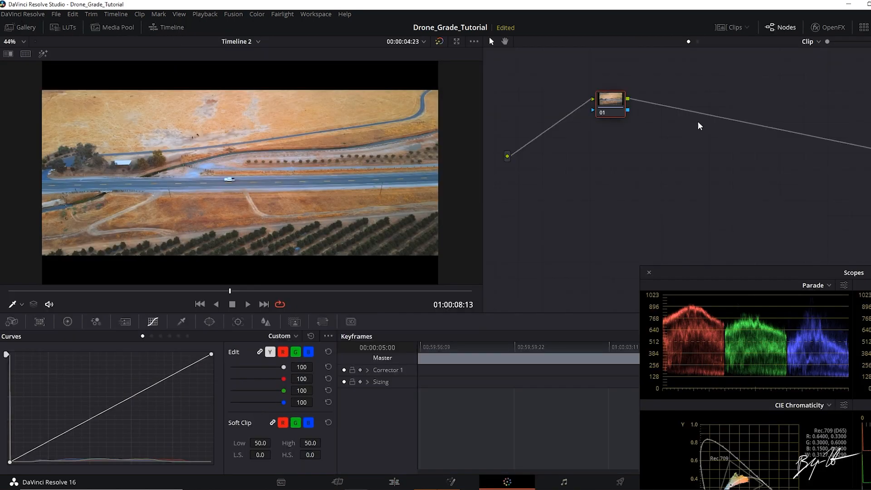
left_click(731, 28)
left_click_drag(806, 273, 676, 180)
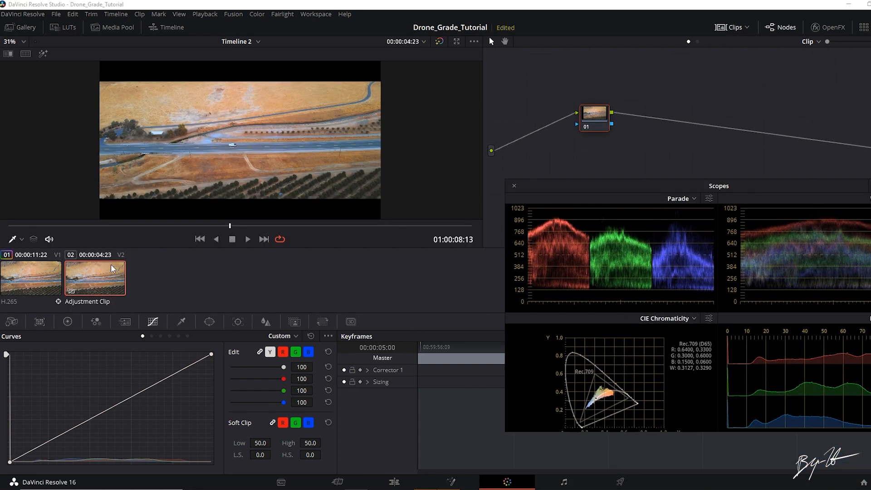
left_click_drag(605, 187, 585, 192)
mouse_move(605, 124)
left_mouse_down()
mouse_move(574, 120)
mouse_move(595, 124)
left_mouse_up()
left_click_drag(587, 193, 581, 195)
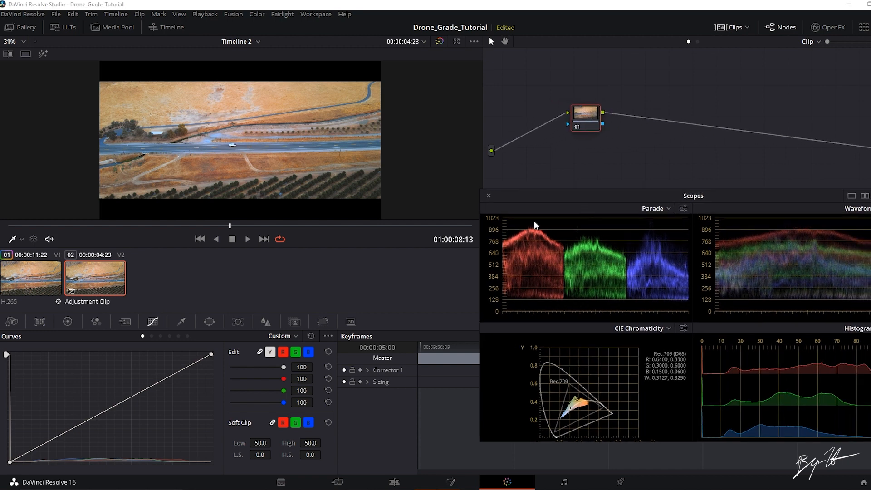
left_click(19, 274)
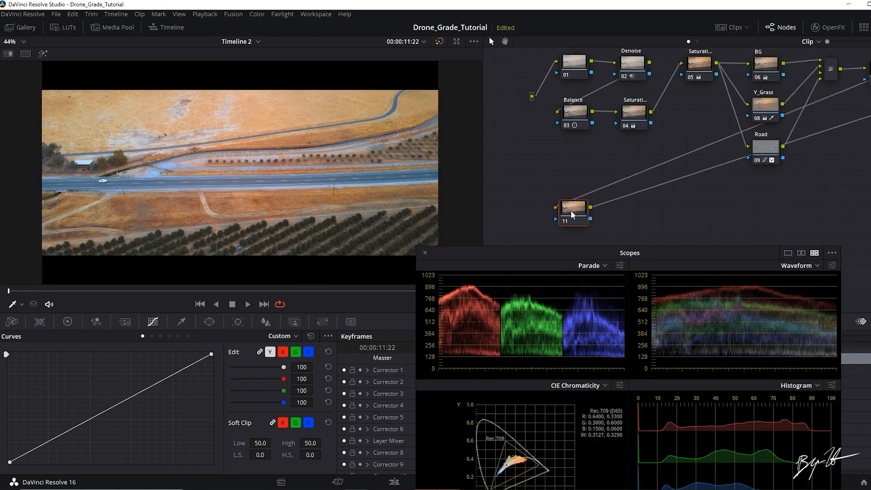
Label node 10, directly after the layer mixer, as Post Adj
left_click_drag(572, 215, 574, 213)
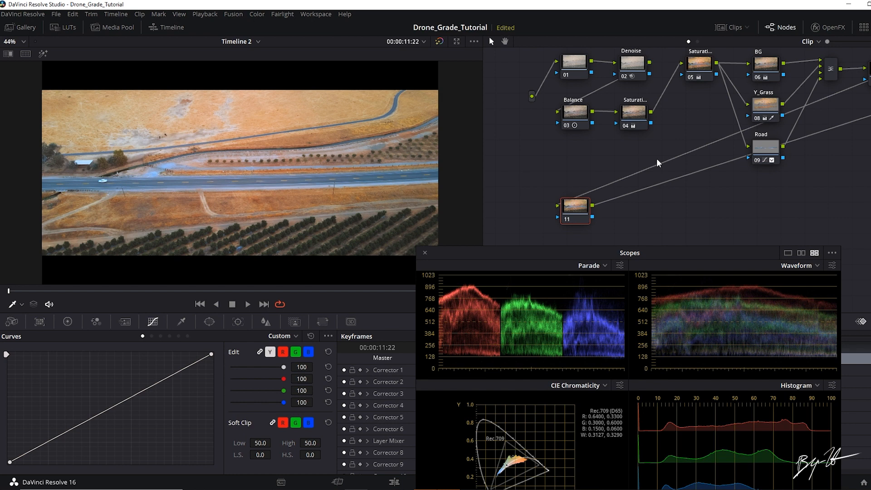
left_click_drag(798, 137, 696, 159)
left_click_drag(780, 94, 781, 93)
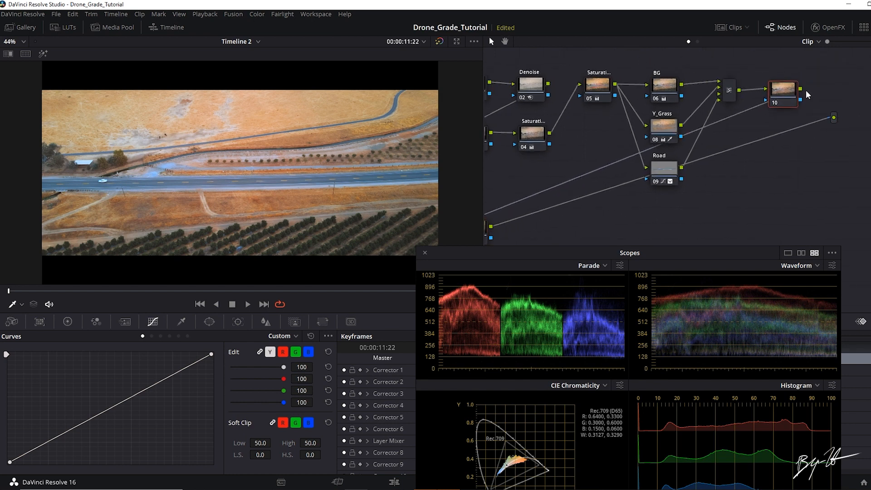
left_click_drag(781, 94, 777, 91)
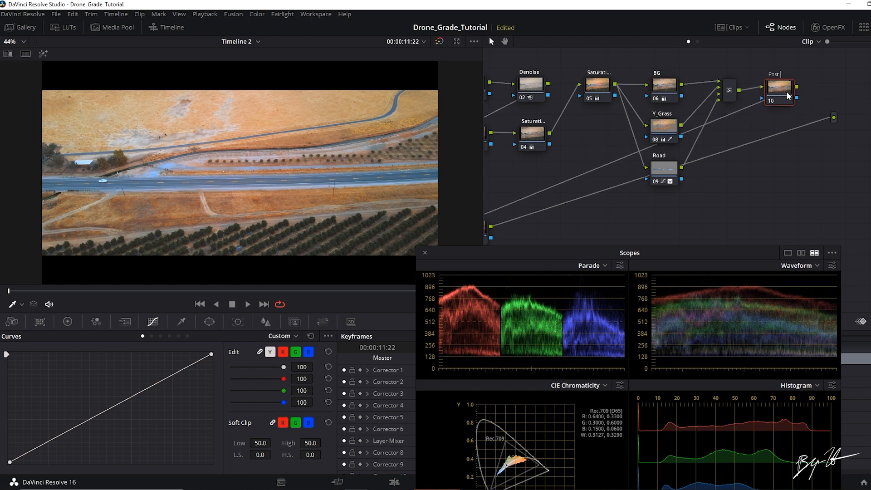
Add an outside node to node 11 and space the two nodes apart in the node graph
left_click_drag(773, 185, 832, 136)
left_click_drag(530, 189, 528, 209)
right_click(529, 213)
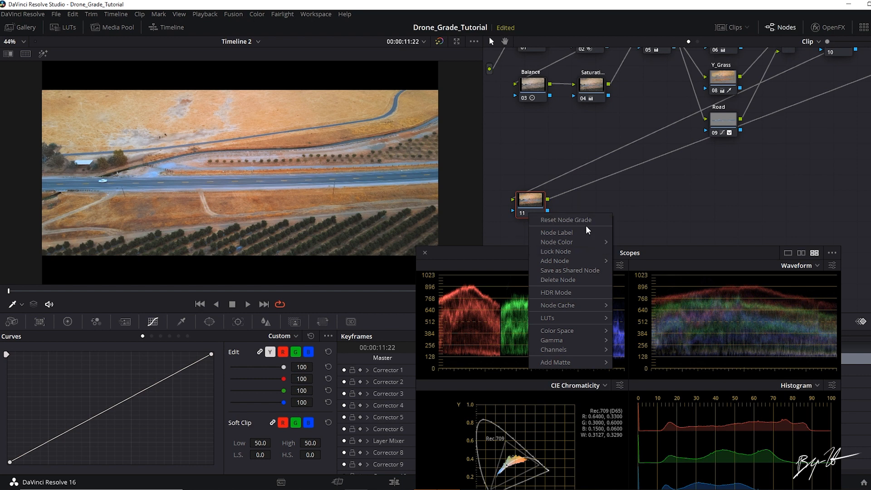
mouse_move(578, 260)
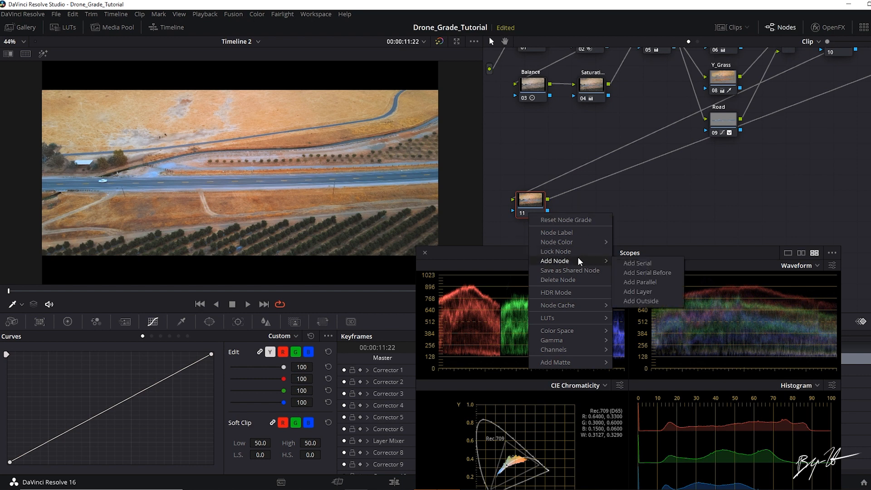
left_click(648, 300)
left_click_drag(584, 216, 609, 218)
Add a rectangular window on node 11, stretched past both frame edges around the road, with softness values of about 7 to 9
left_click(535, 205)
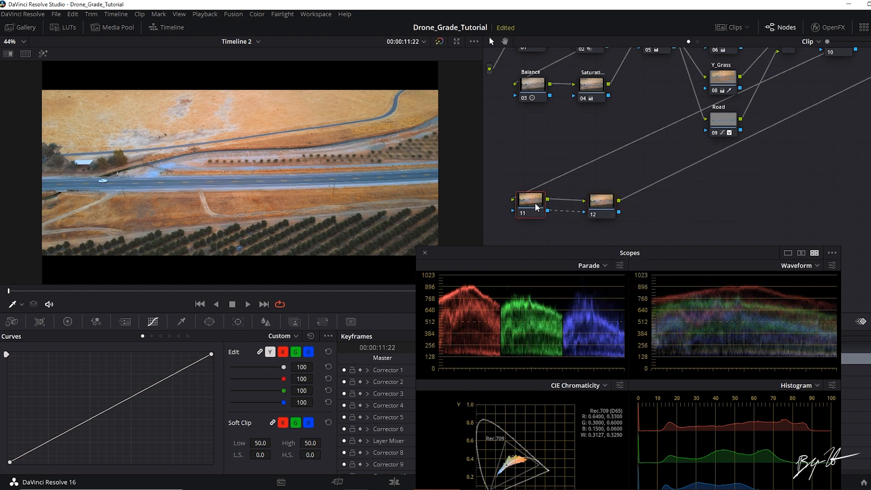
left_click_drag(579, 253, 631, 254)
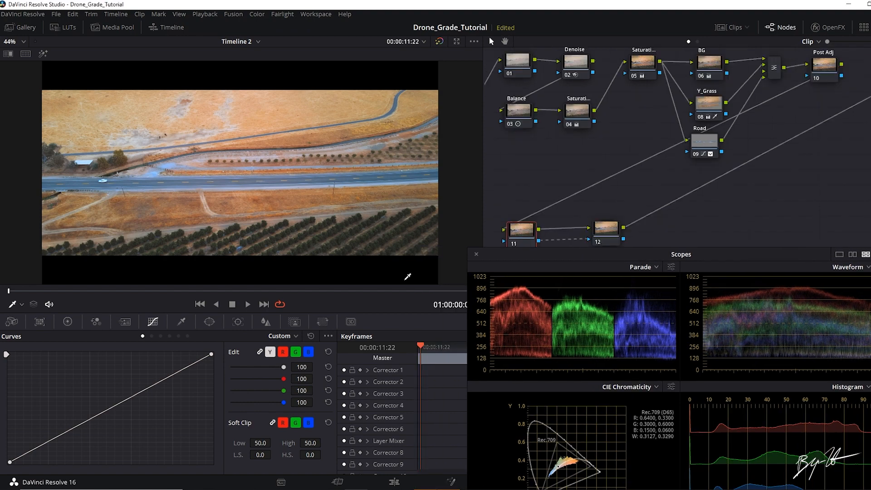
left_click(209, 321)
left_click(24, 376)
left_click_drag(246, 150, 239, 161)
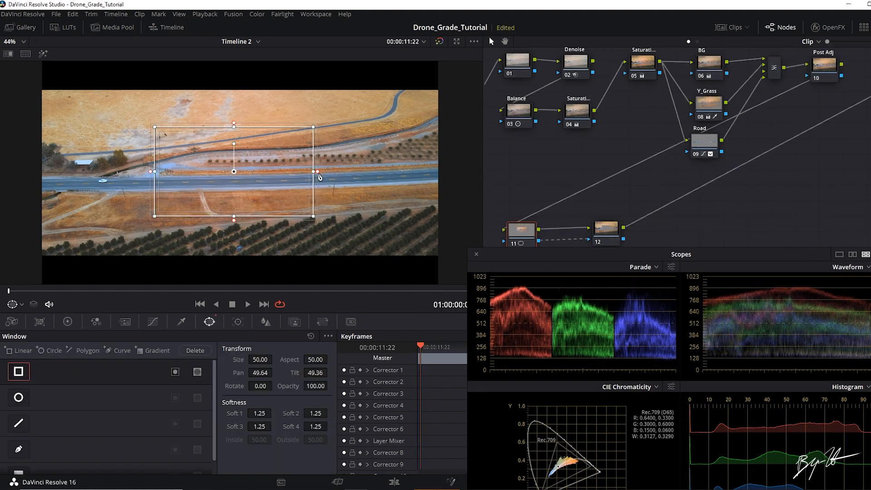
left_click_drag(313, 172, 465, 173)
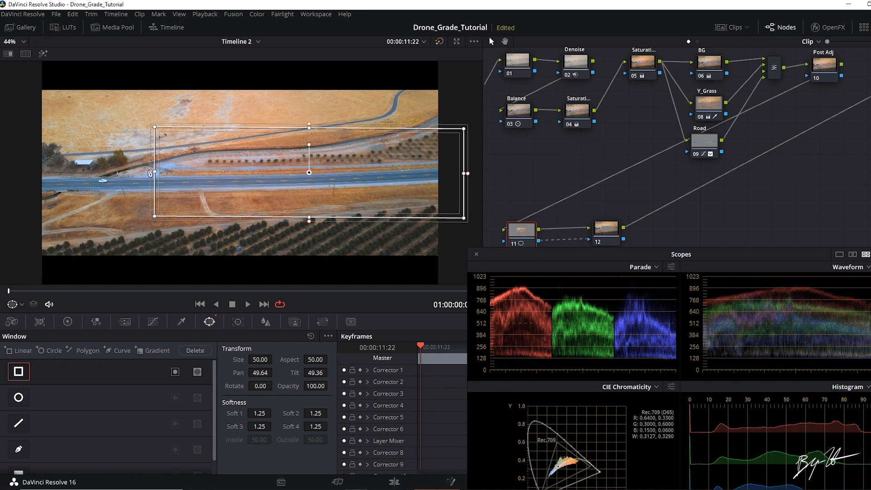
left_click_drag(156, 171, 4, 178)
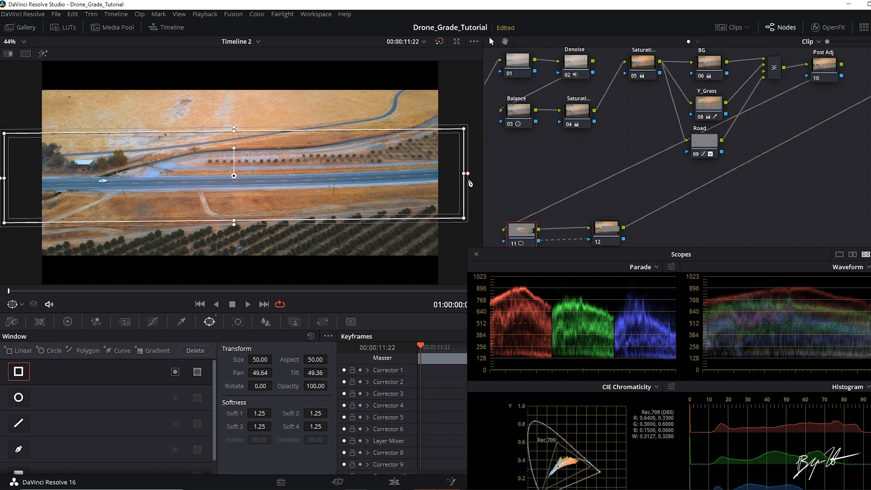
left_click_drag(465, 176, 467, 174)
left_click_drag(255, 413, 330, 426)
left_click_drag(256, 426, 274, 426)
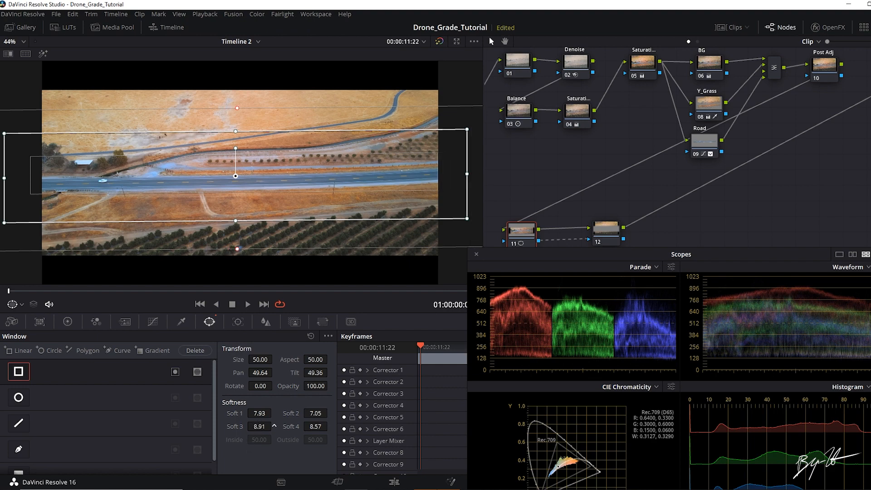
Track the window forward through the clip and widen its left side past the frame edge near the clip's end
left_click(238, 323)
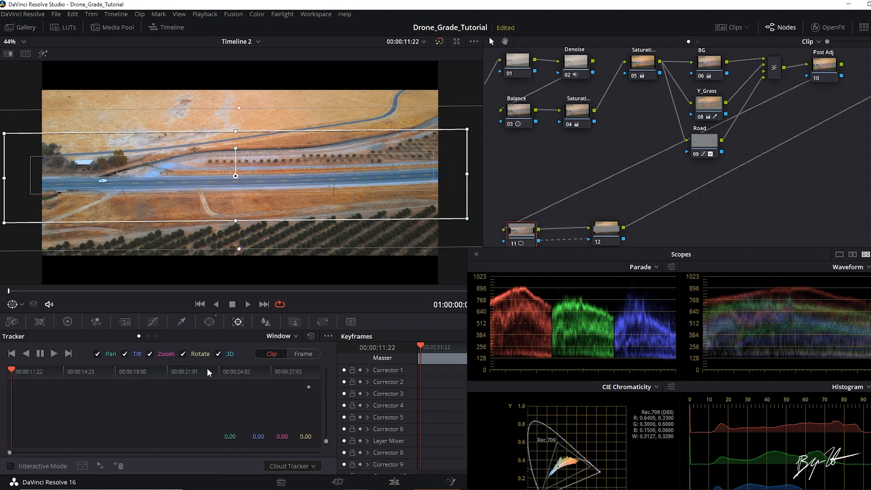
left_click(53, 353)
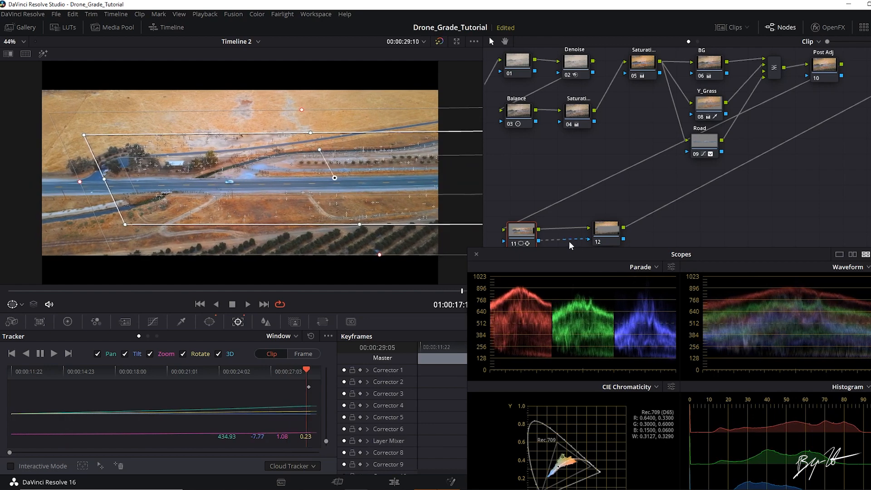
left_click_drag(107, 181, 2, 187)
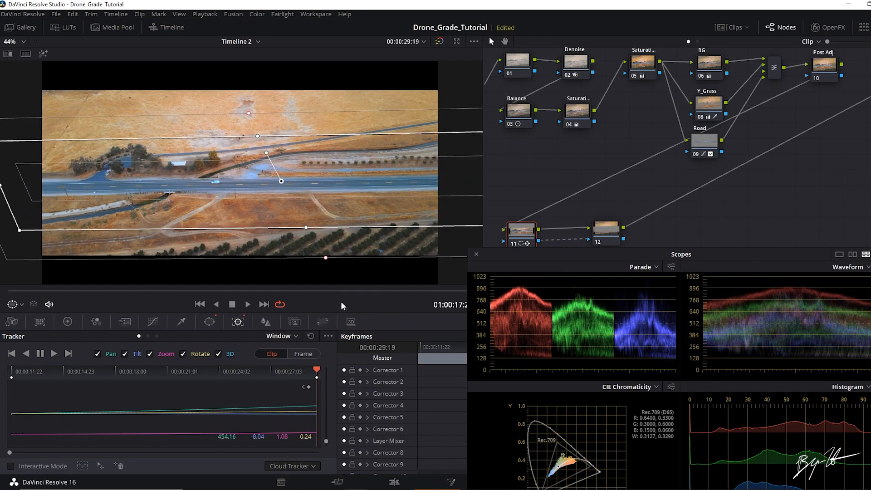
Play back the opening seconds of the clip to check how the tracked window follows the road
left_click_drag(57, 290, 13, 291)
left_click(247, 304)
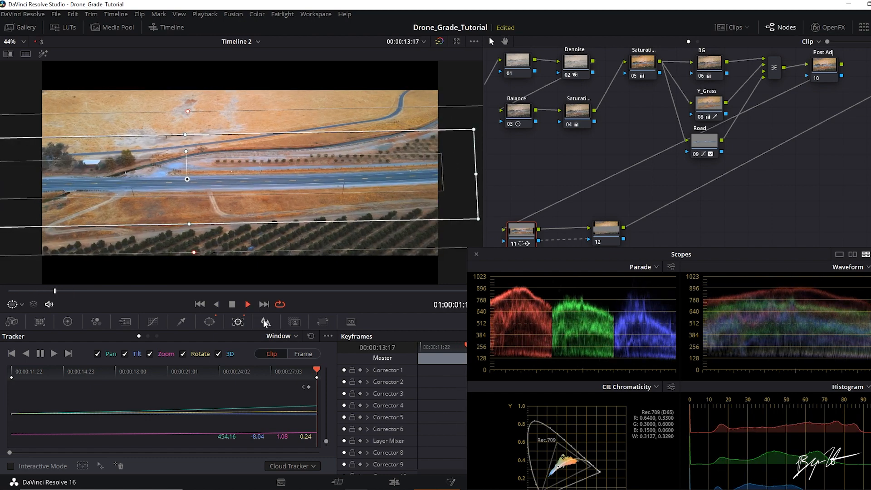
left_click(248, 304)
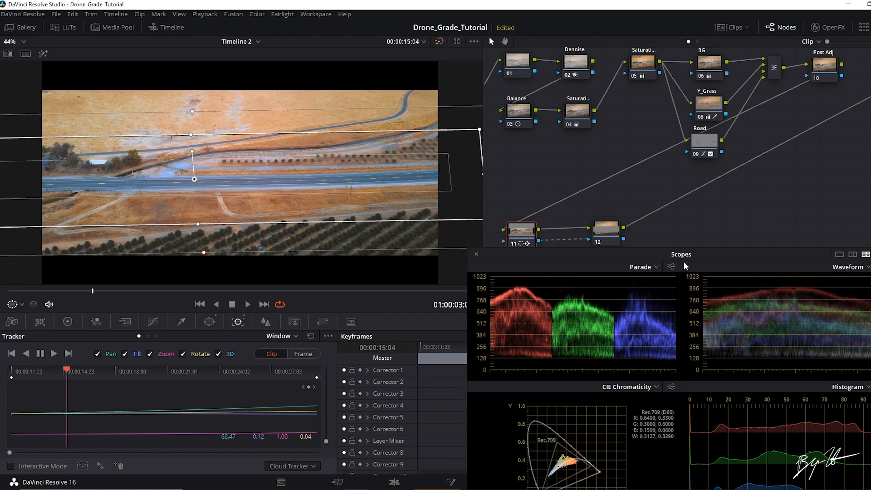
Tidy the positions of nodes 11 and 12 in the node graph and select the outside node 12
left_click_drag(608, 233, 620, 237)
left_click(525, 237)
mouse_move(528, 232)
left_mouse_down()
mouse_move(540, 231)
mouse_move(534, 227)
left_mouse_up()
left_click(613, 234)
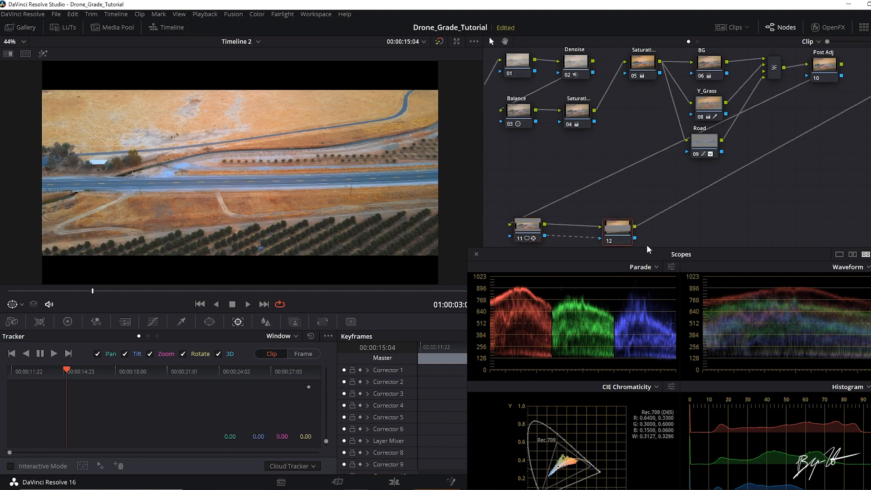
Highlight node 12's outside area in the viewer and pull its custom curve down slightly at the shadows, highlights and midtones
left_click_drag(646, 254, 654, 267)
left_click_drag(605, 239, 606, 236)
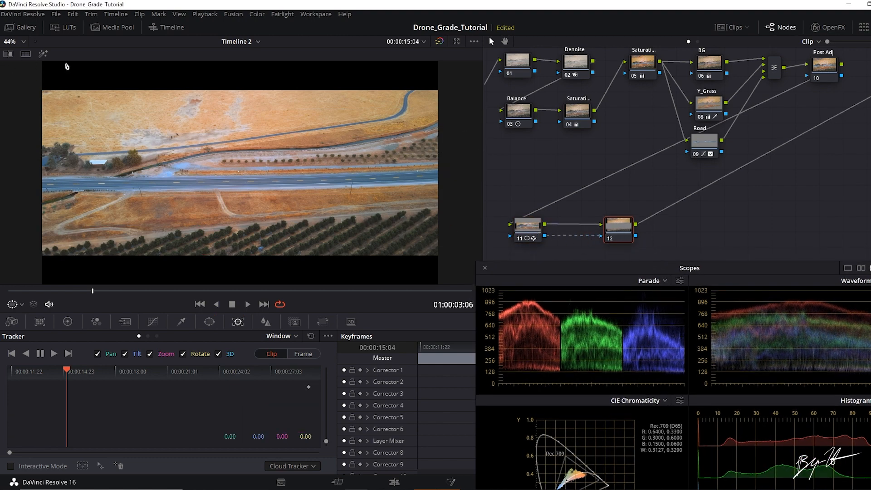
left_click(44, 54)
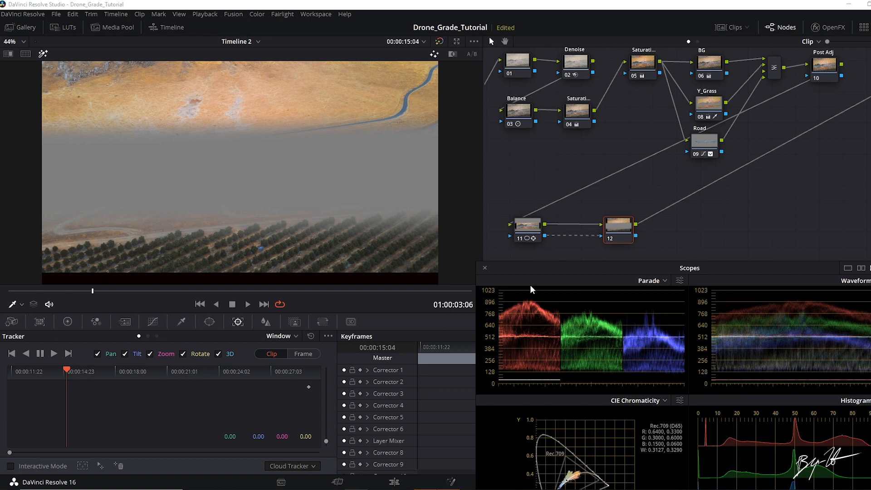
left_click(153, 321)
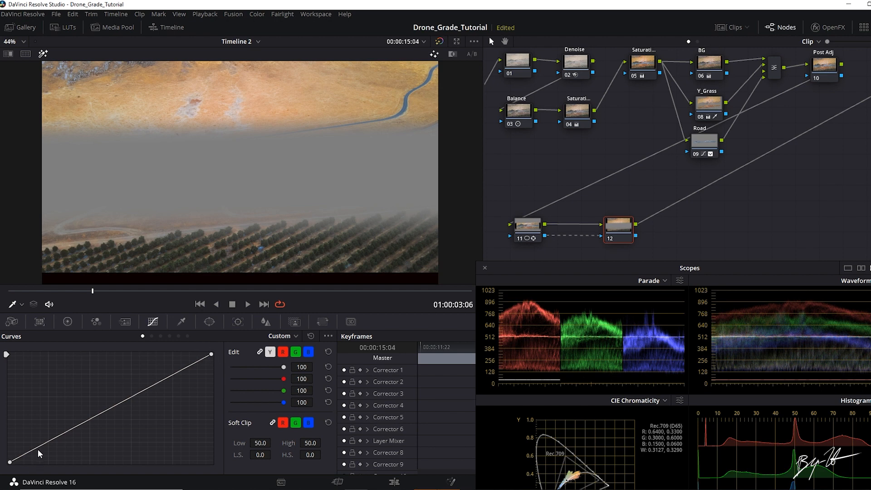
left_click_drag(40, 447, 45, 457)
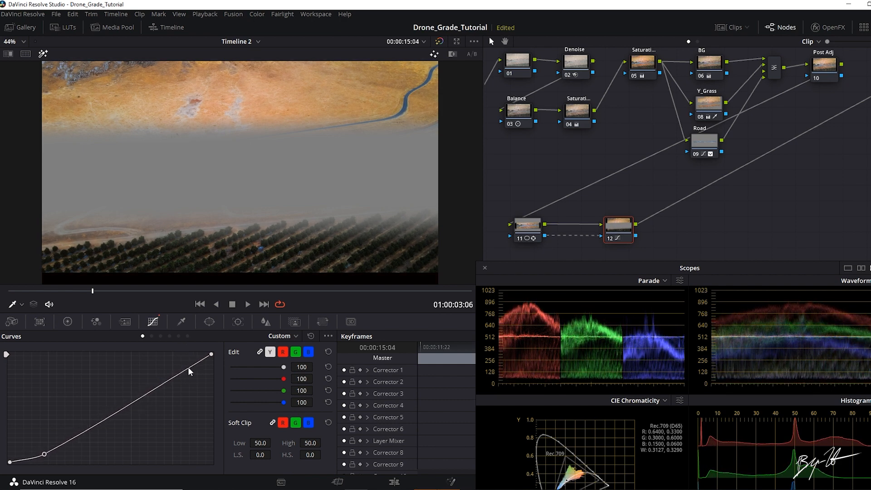
left_click_drag(180, 373, 182, 377)
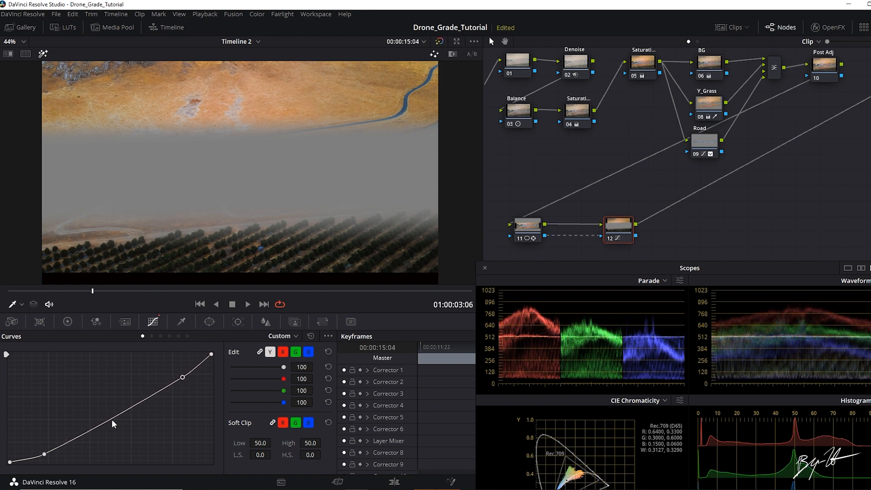
left_click_drag(111, 418, 116, 421)
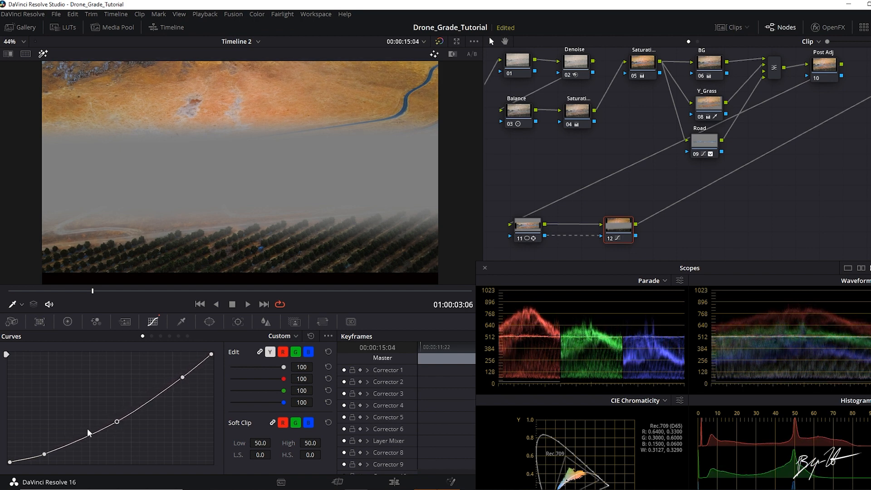
Reduce node 12's saturation to 41.90 and turn off the highlight view
left_click_drag(621, 235, 624, 234)
left_click(68, 321)
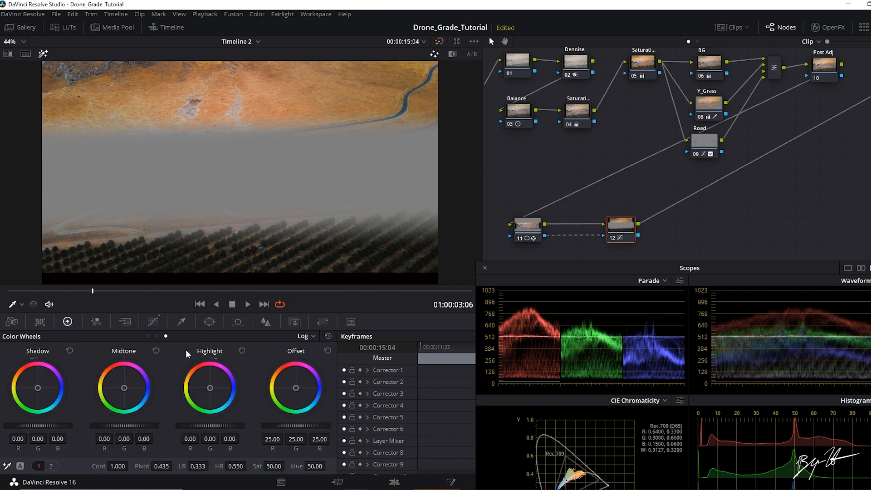
mouse_move(287, 465)
left_mouse_down()
mouse_move(270, 465)
mouse_move(289, 465)
left_mouse_up()
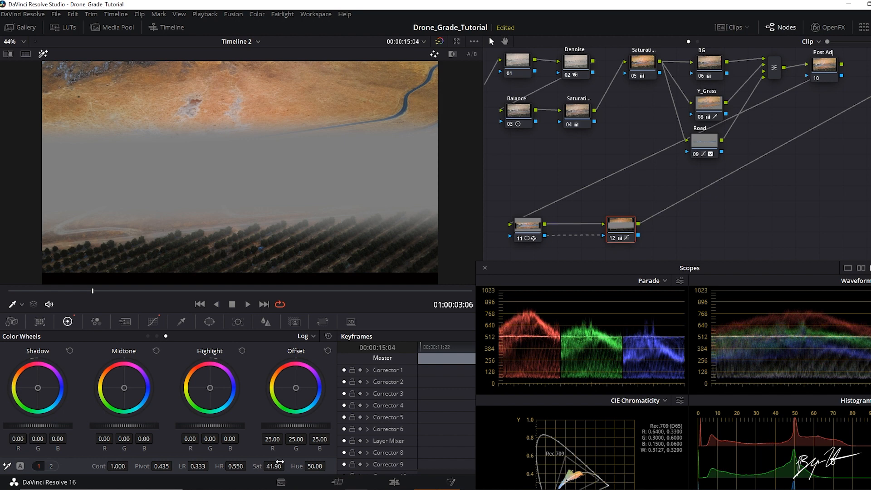
left_click(43, 54)
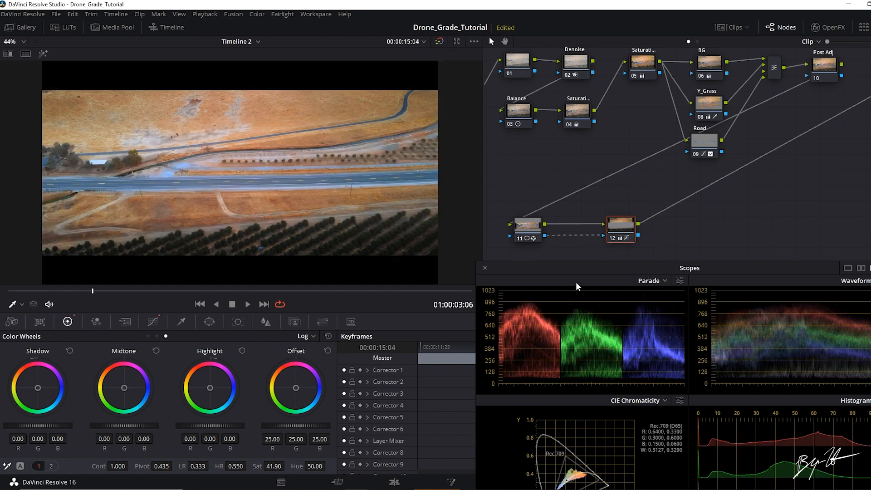
Move the scopes clear of the node graph and toggle node 12 off and on to compare the grade
left_click_drag(620, 268, 746, 312)
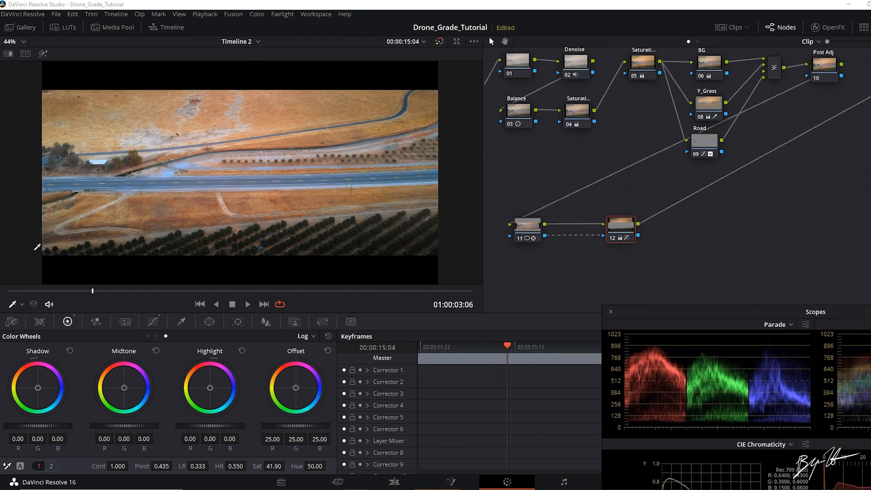
left_click_drag(620, 233, 623, 233)
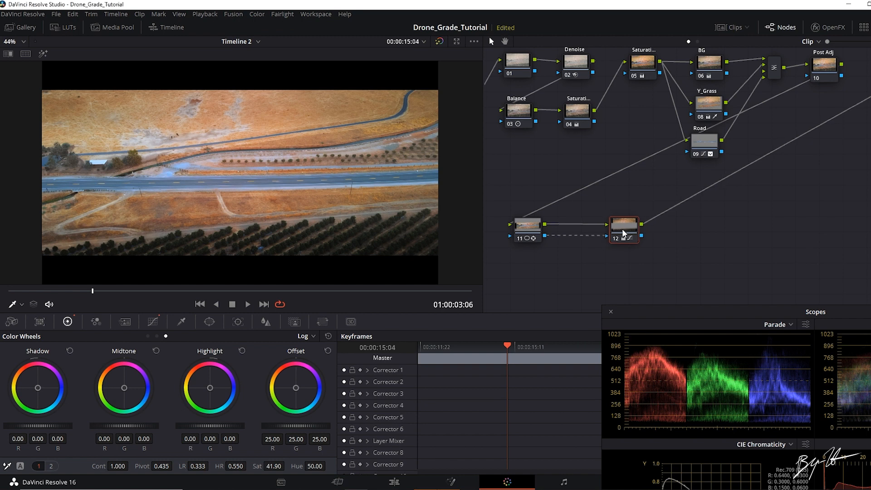
key("ctrl+d")
key("ctrl+d")
Soften node 12's darkening by raising the shadow, midtone and highlight points of its custom curve slightly
left_click(154, 321)
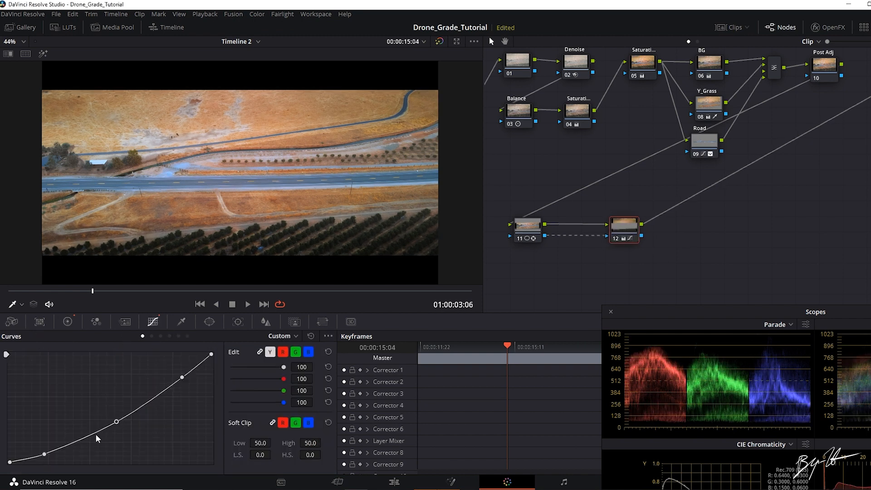
left_click_drag(42, 454, 46, 453)
left_click_drag(117, 422, 114, 419)
left_click_drag(181, 378, 178, 376)
key("ctrl+d")
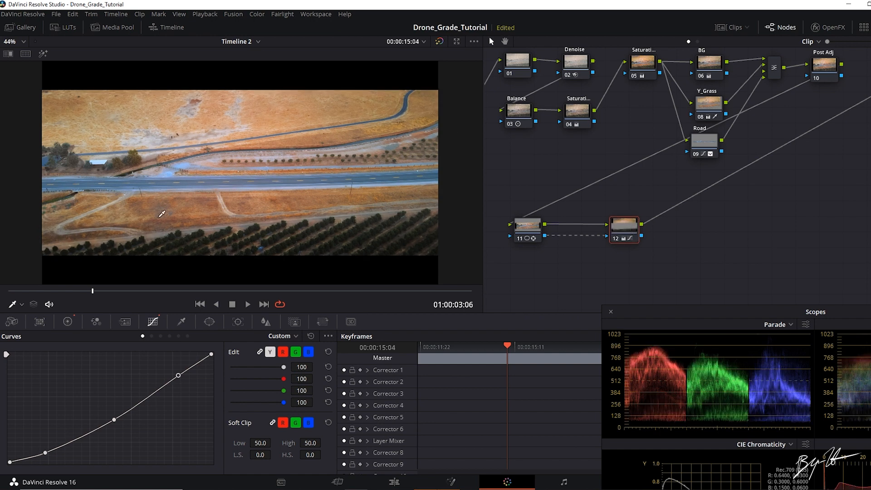
Move the scopes aside, select node 11 and play back the clip to check the darkened surroundings
left_click(725, 310)
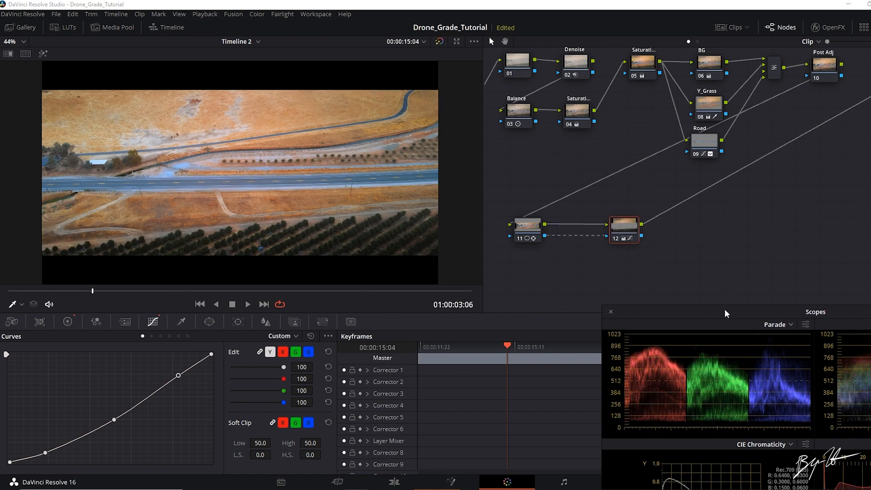
left_click_drag(725, 313, 674, 303)
left_click_drag(526, 226, 532, 233)
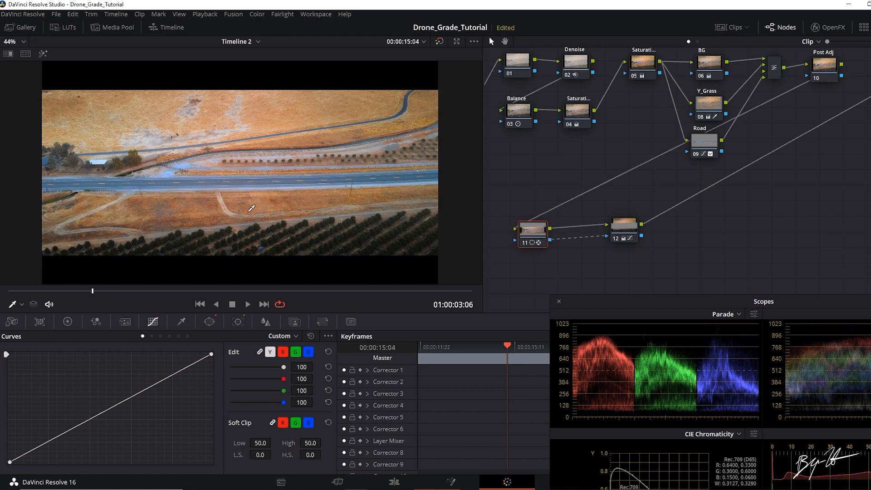
left_click(248, 305)
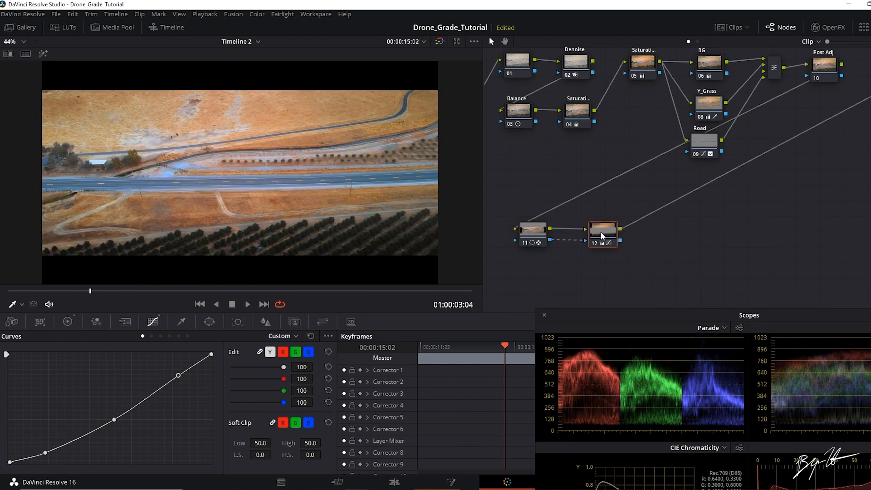
Add a serial node after outside node 12, open its blur controls and space the nodes in the graph
key("alt+s")
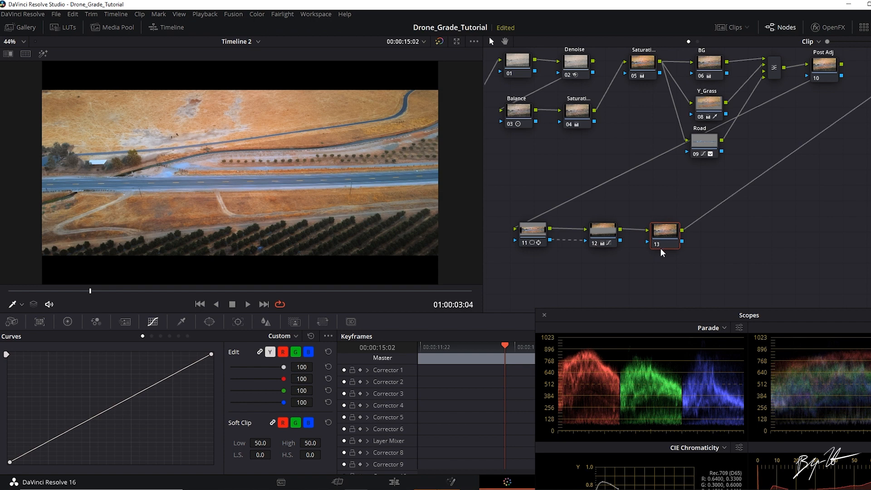
left_click(266, 323)
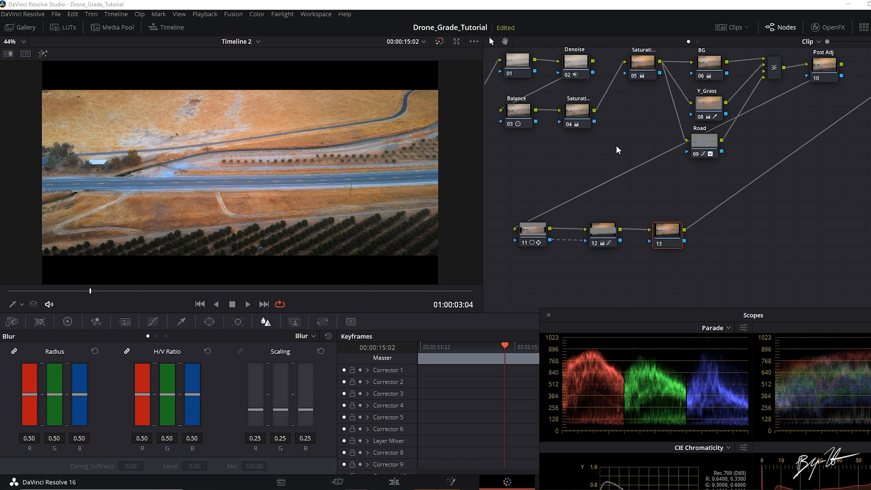
left_click_drag(666, 244, 665, 242)
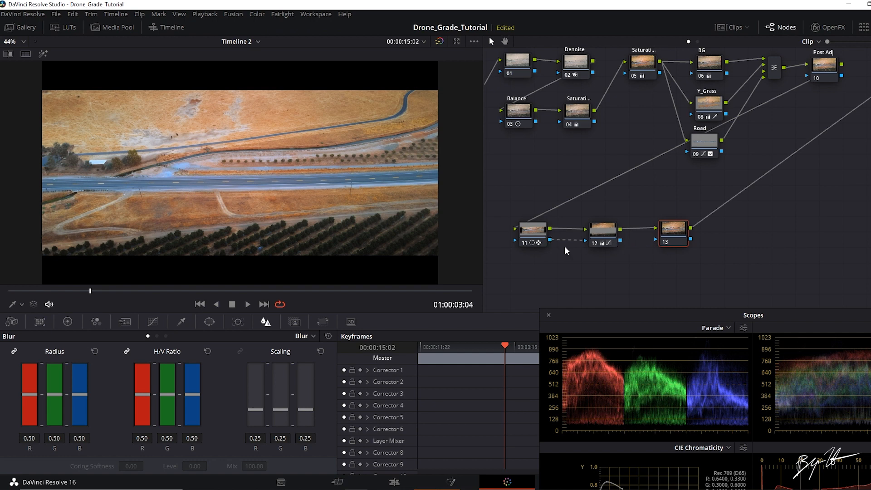
left_click_drag(605, 242, 598, 241)
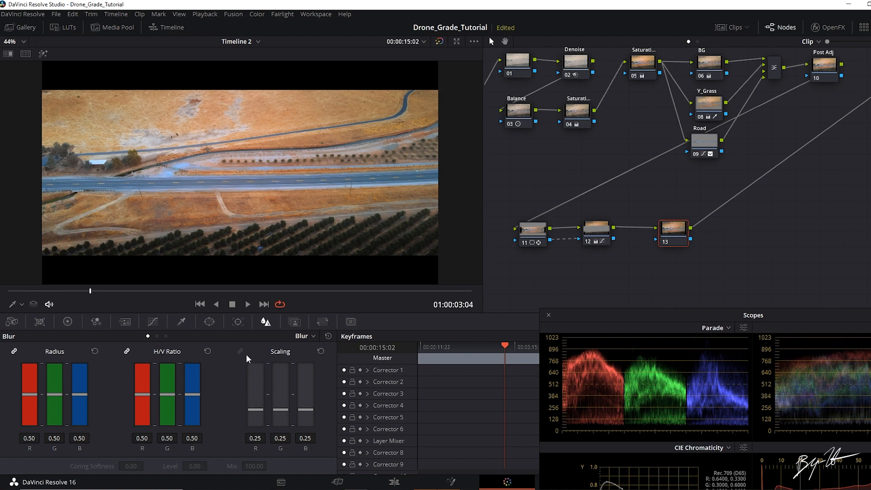
Switch node 13's blur controls to Sharpen mode and set the linked RGB radius to 0.48
left_click(309, 336)
left_click(322, 356)
left_click_drag(680, 236, 673, 234)
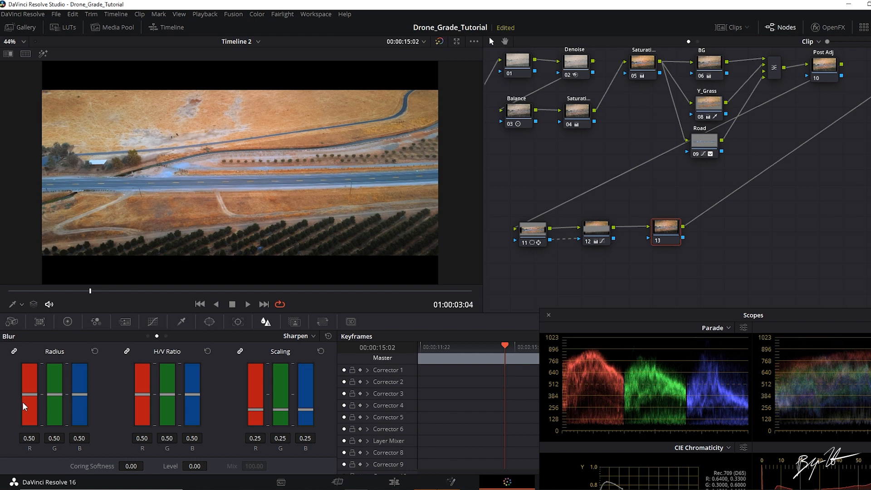
left_click_drag(28, 396, 28, 396)
Examine the yellow lane marking up close while toggling node 13 off and on to compare its sharpening
key("ctrl+d")
key("ctrl+d")
key("ctrl+d")
key("ctrl+d")
scroll(346, 208, "up", 6)
scroll(316, 196, "up", 8)
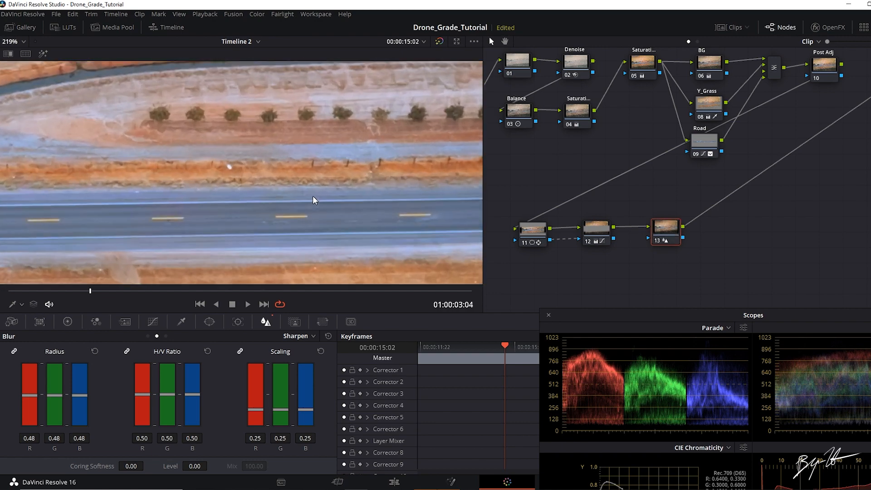
scroll(272, 182, "up", 4)
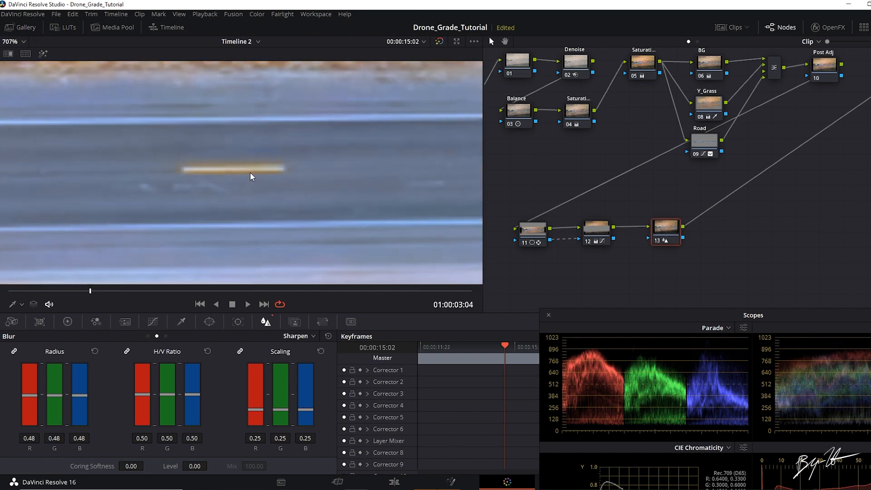
key("ctrl+d")
scroll(213, 186, "up", 2)
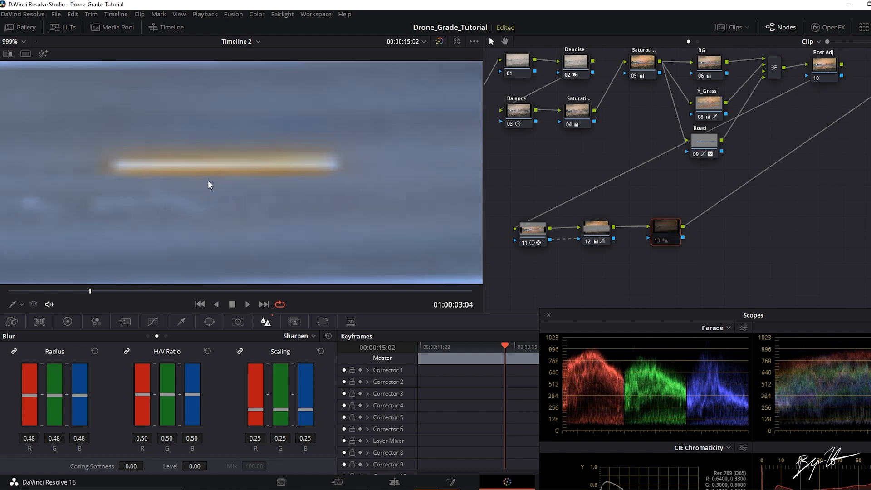
key("ctrl+d")
key("ctrl+d")
key("ctrl+d")
key("ctrl+d")
key("ctrl+d")
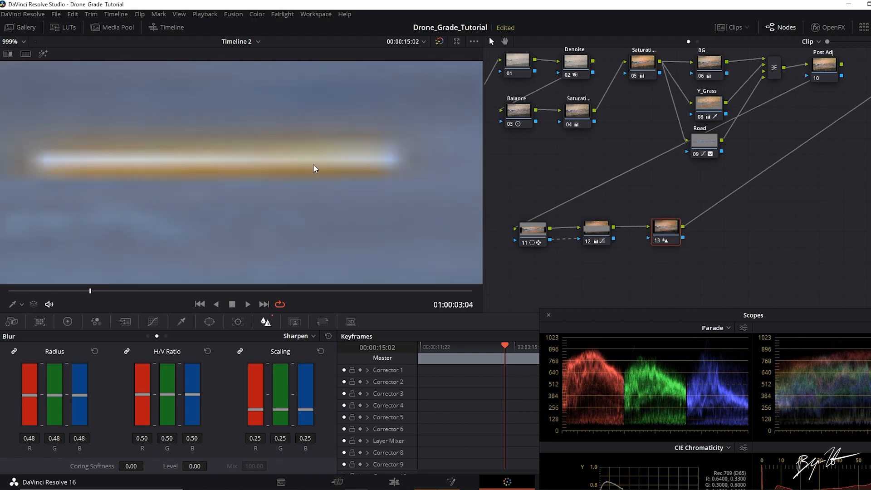
key("ctrl+d")
key("ctrl+d")
key("ctrl+d")
key("ctrl+d")
Restore the full-frame view in the viewer, clear the scopes off the node graph and tidy nodes 12 and 13
left_click_drag(701, 315, 612, 173)
left_click_drag(739, 173, 812, 231)
scroll(329, 172, "down", 4)
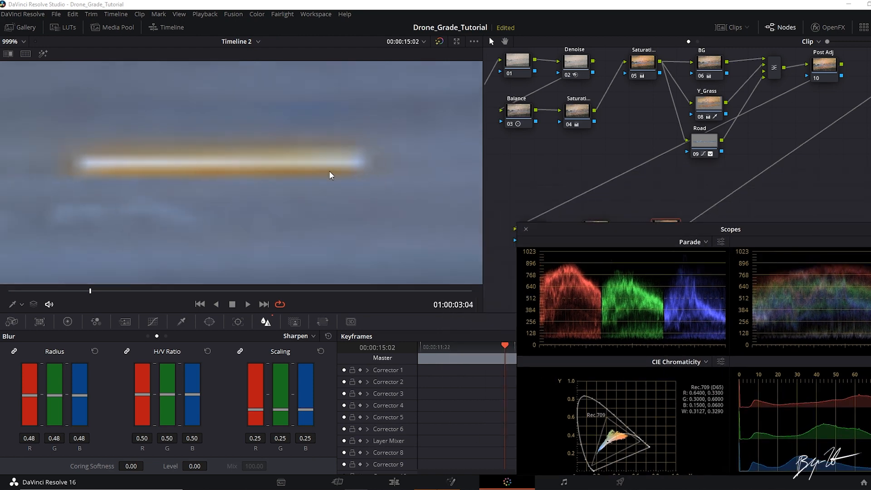
left_click(17, 42)
left_click(21, 55)
left_click_drag(744, 230, 676, 304)
left_click_drag(593, 235, 588, 237)
left_click_drag(663, 235, 653, 237)
left_click_drag(596, 236, 599, 235)
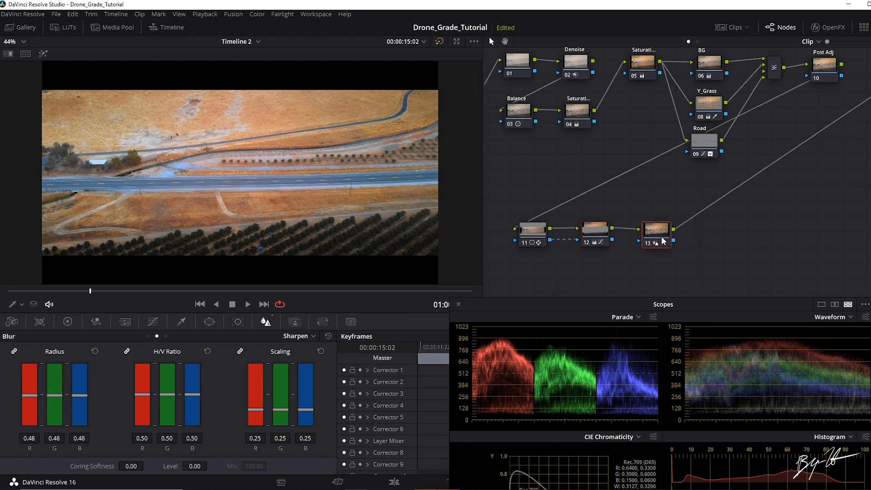
Add a serial node after sharpening node 13, move it further along the chain and open the OpenFX library
key("alt+s")
left_click_drag(709, 235, 724, 235)
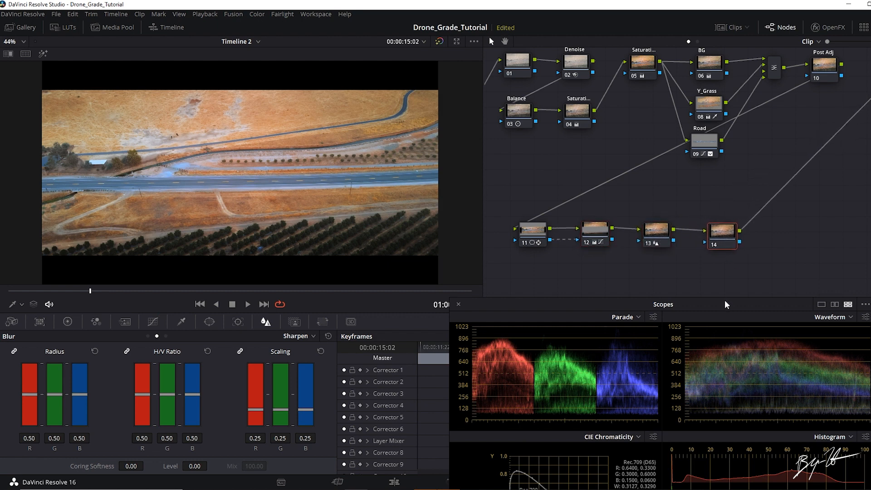
left_click(828, 28)
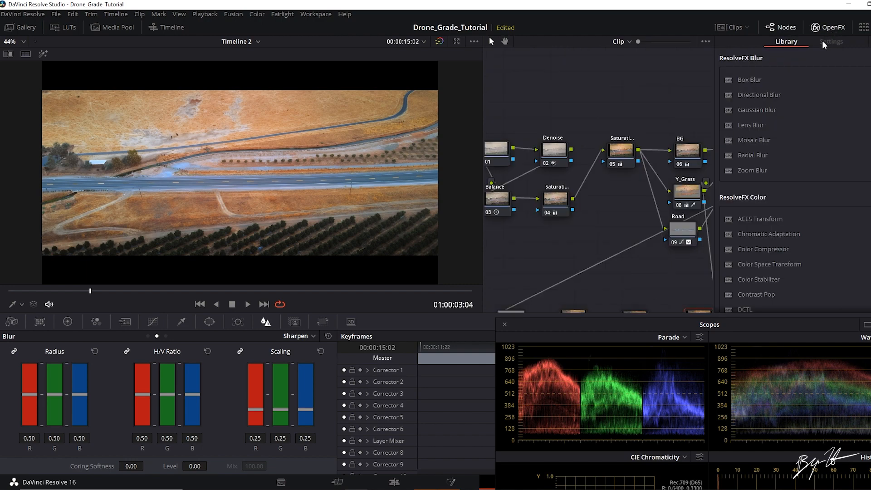
Search the effects library for "film" and apply the Film Grain effect to node 14
left_click(870, 42)
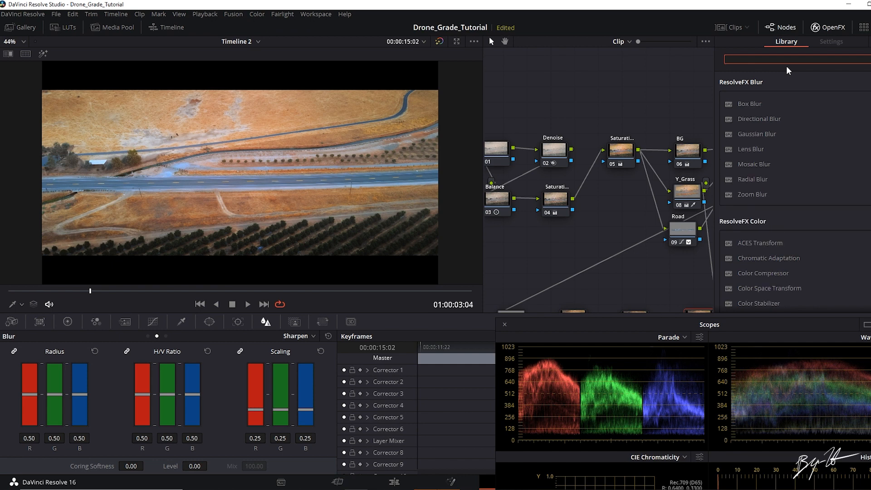
scroll(802, 119, "down", 3)
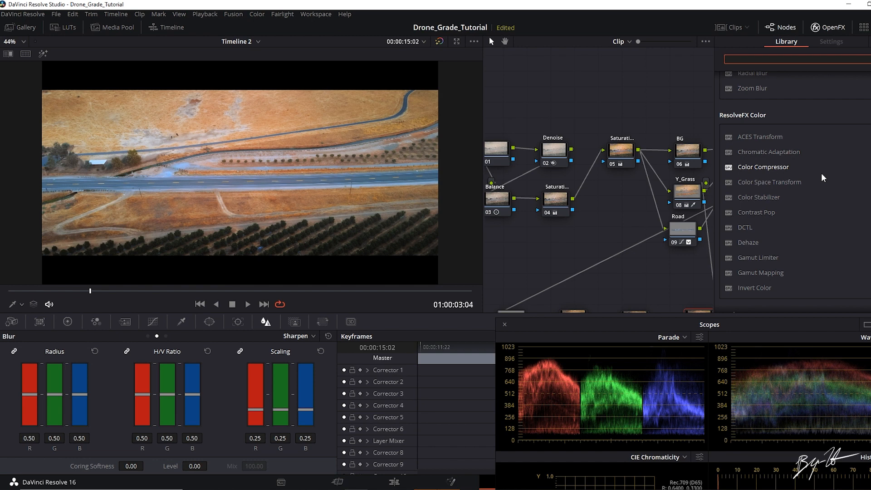
scroll(821, 172, "down", 6)
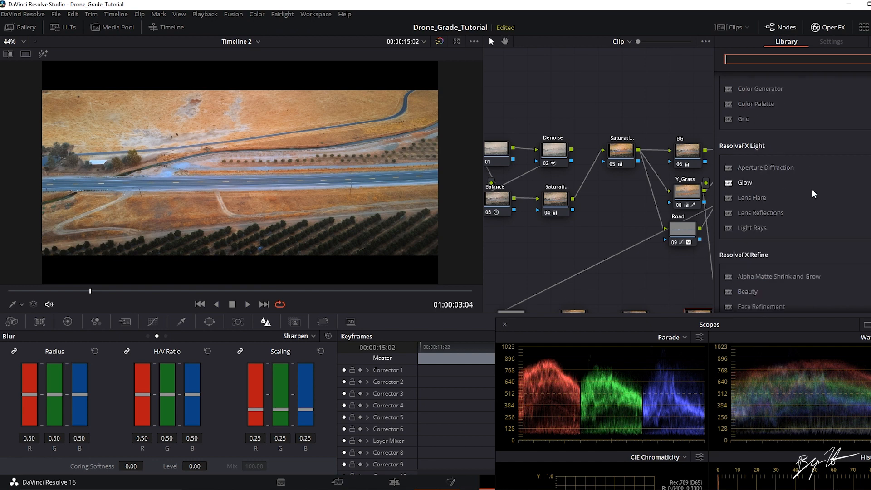
scroll(802, 184, "up", 5)
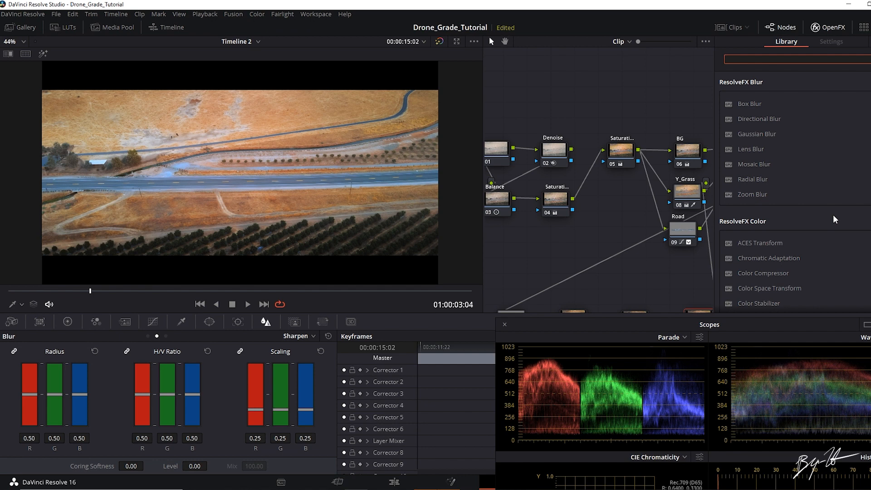
type("film")
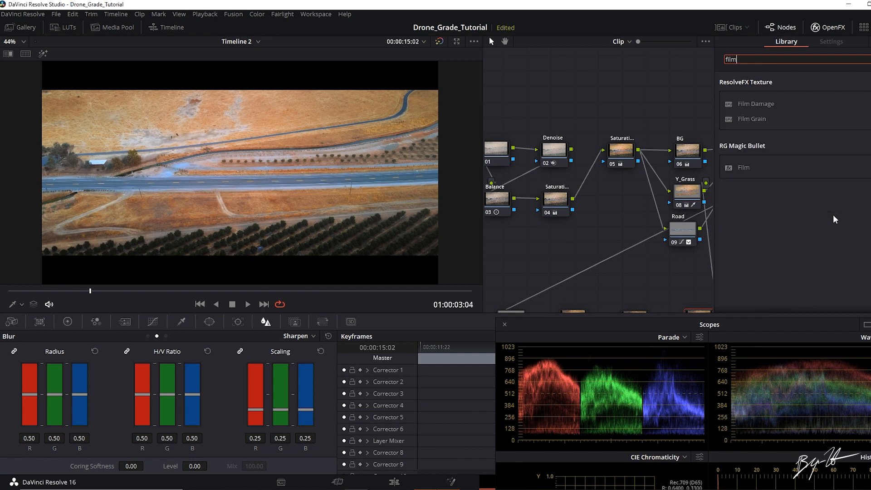
left_click_drag(562, 226, 662, 111)
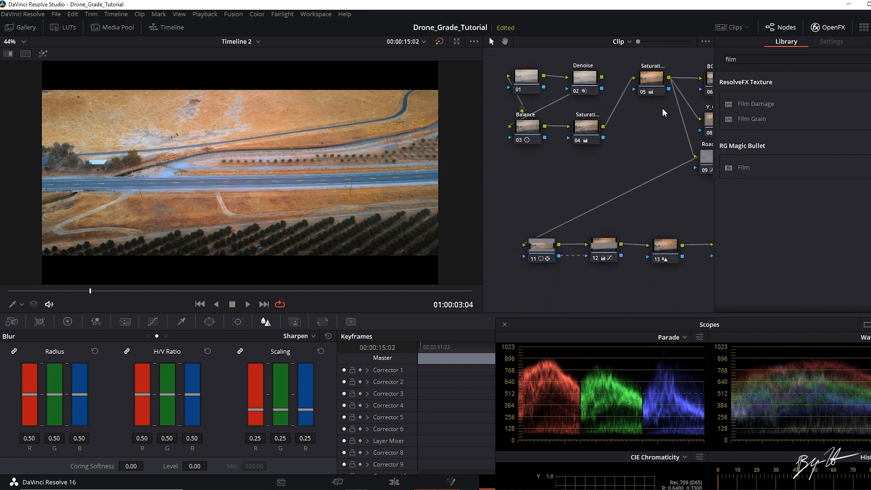
left_click_drag(585, 180, 442, 157)
left_click_drag(757, 122, 647, 245)
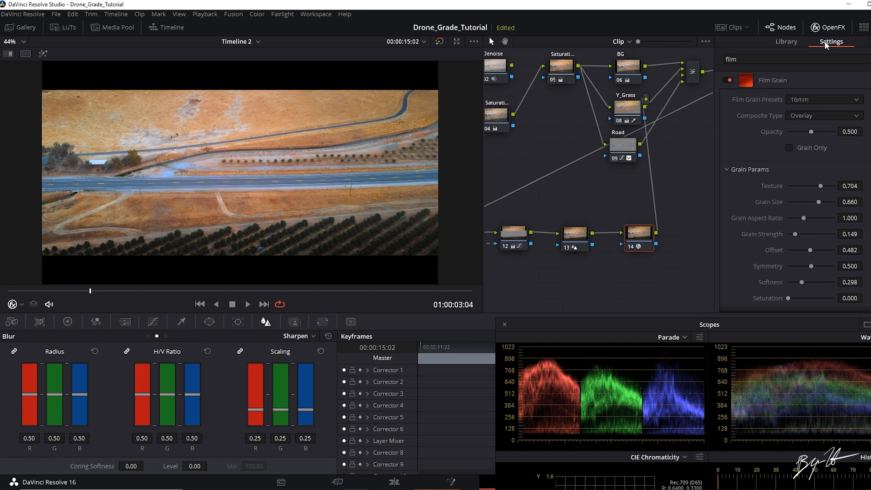
Choose the 35mm 400T preset for node 14's Film Grain effect
left_click_drag(639, 241, 636, 240)
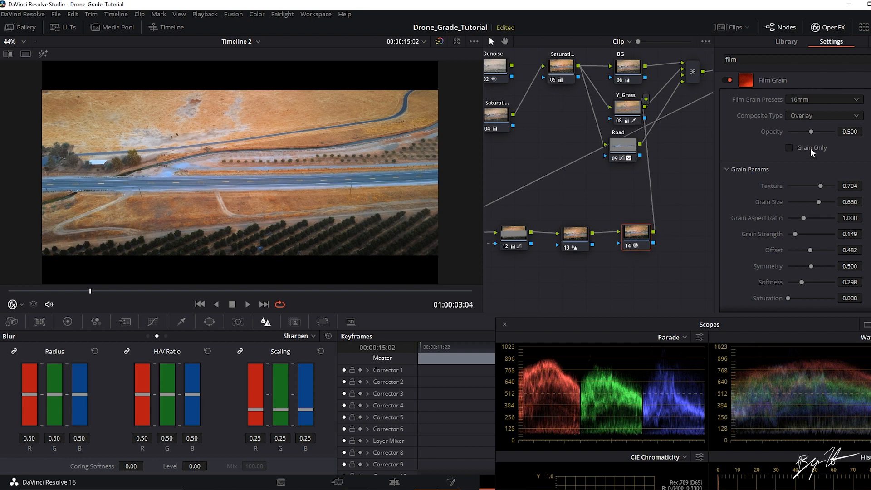
left_click(826, 99)
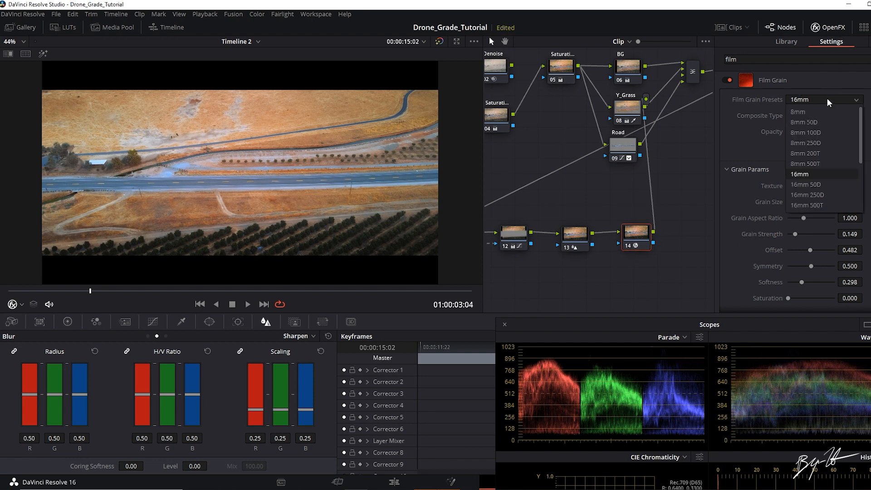
scroll(822, 165, "down", 4)
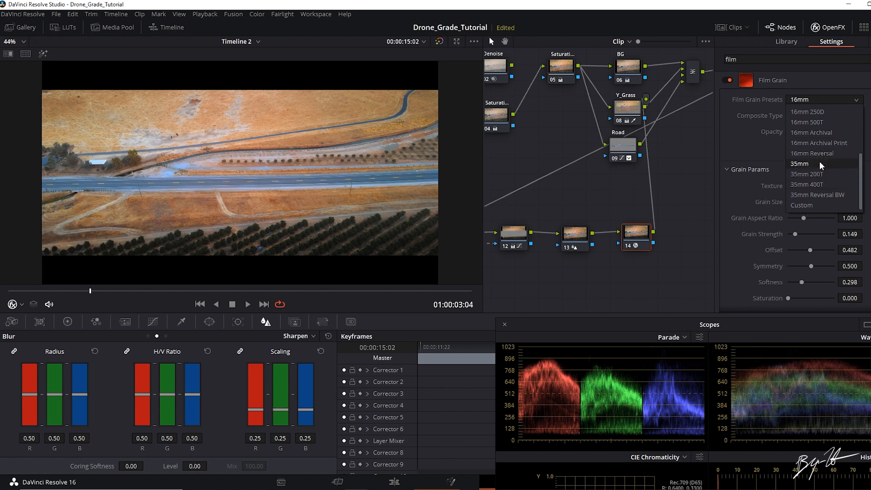
left_click(820, 185)
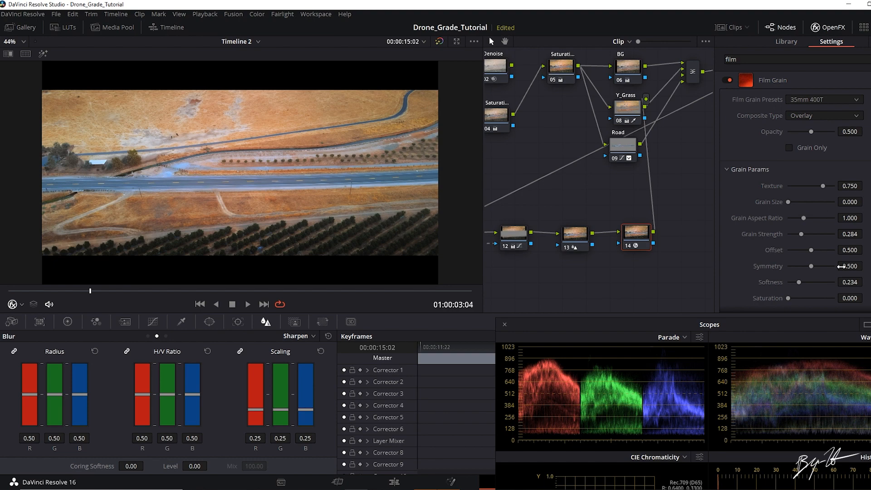
Raise the Film Grain's grain strength to 0.725 while judging the road surface up close, and return the viewer to the full frame
scroll(328, 204, "up", 10)
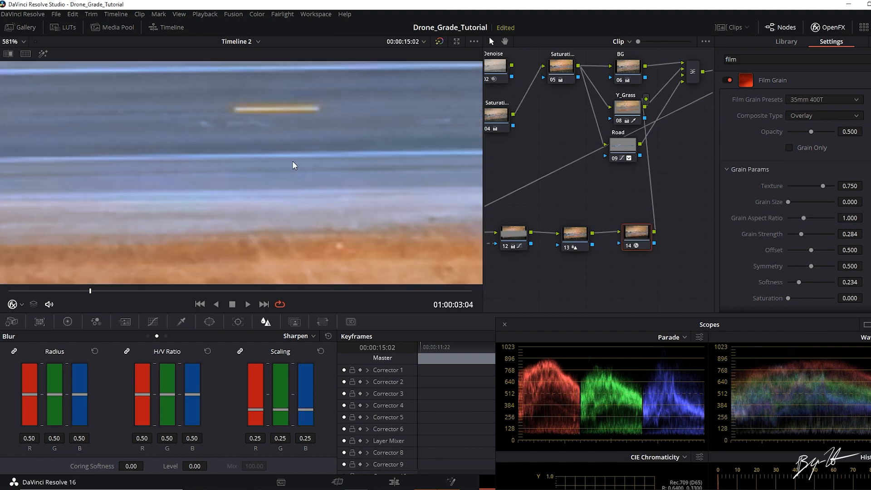
scroll(301, 162, "up", 1)
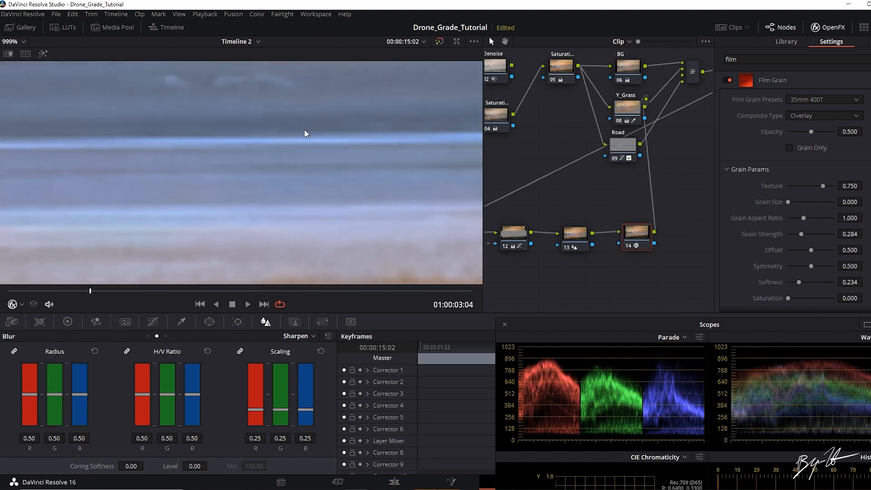
left_click_drag(798, 233, 817, 235)
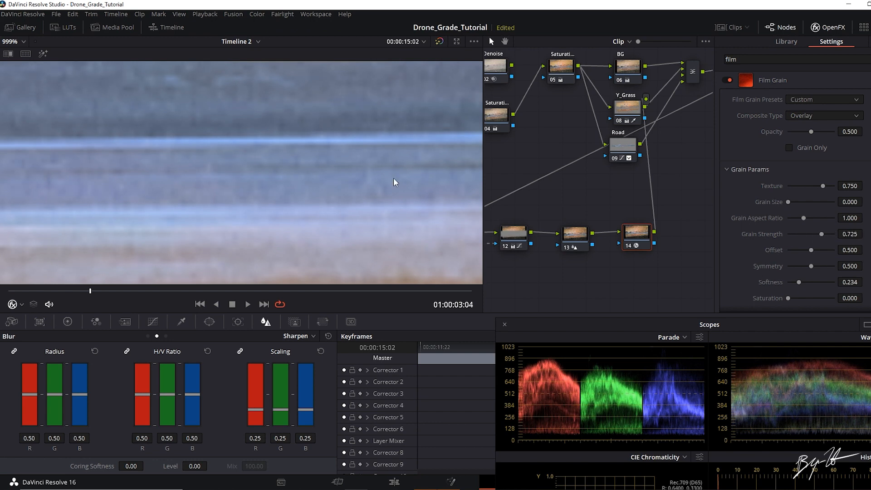
left_click(15, 42)
left_click(10, 55)
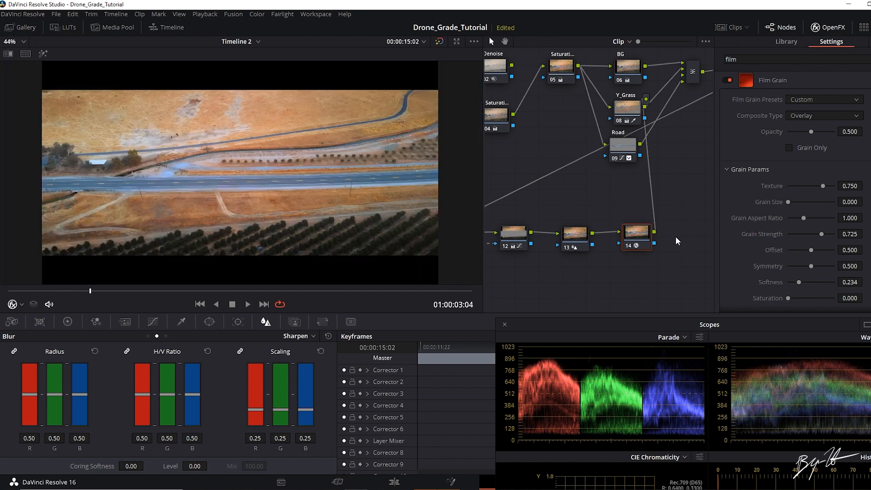
Toggle node 14 off and on to compare the full frame with and without film grain
key("ctrl+d")
key("ctrl+d")
key("ctrl+d")
scroll(294, 196, "up", 1)
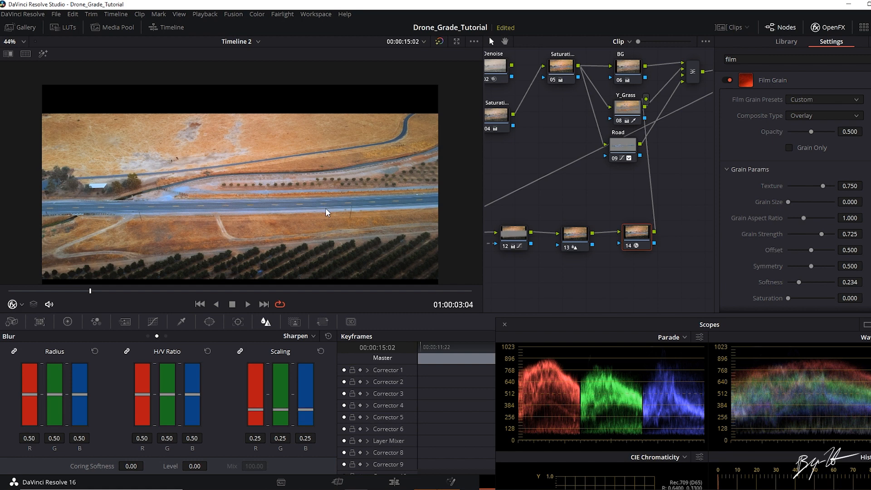
left_click_drag(355, 223, 361, 198)
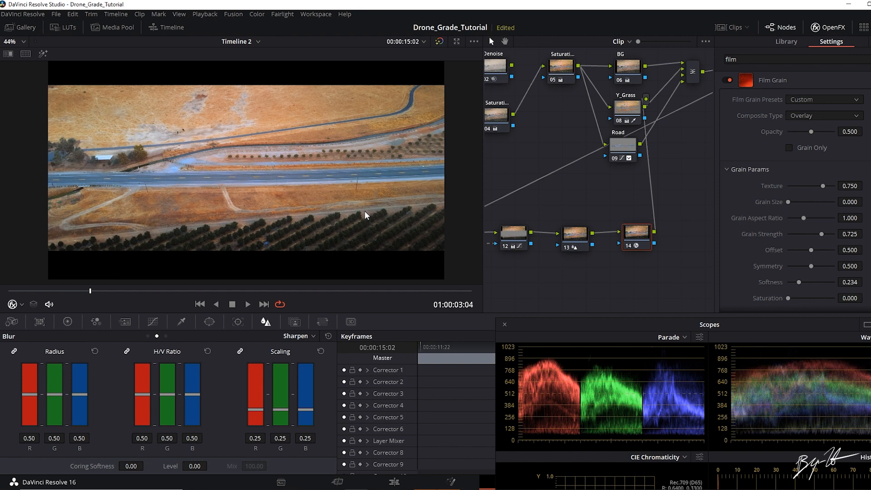
left_click_drag(631, 242, 628, 242)
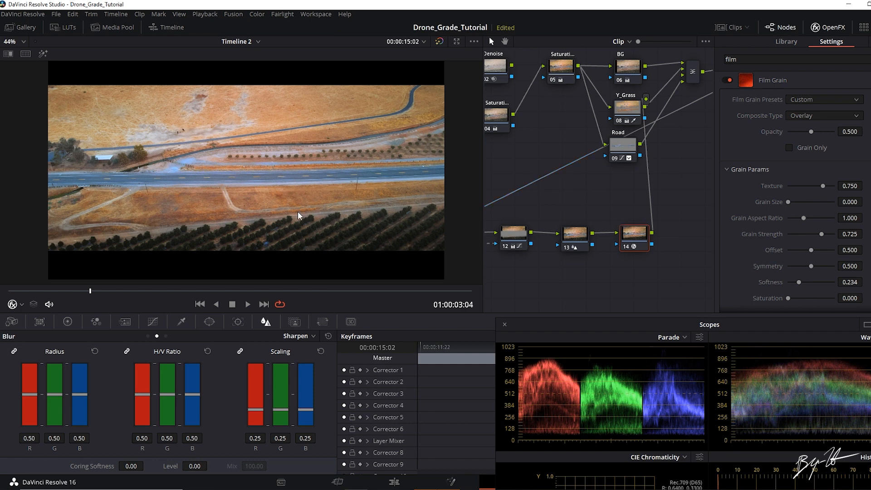
left_click_drag(645, 235, 643, 236)
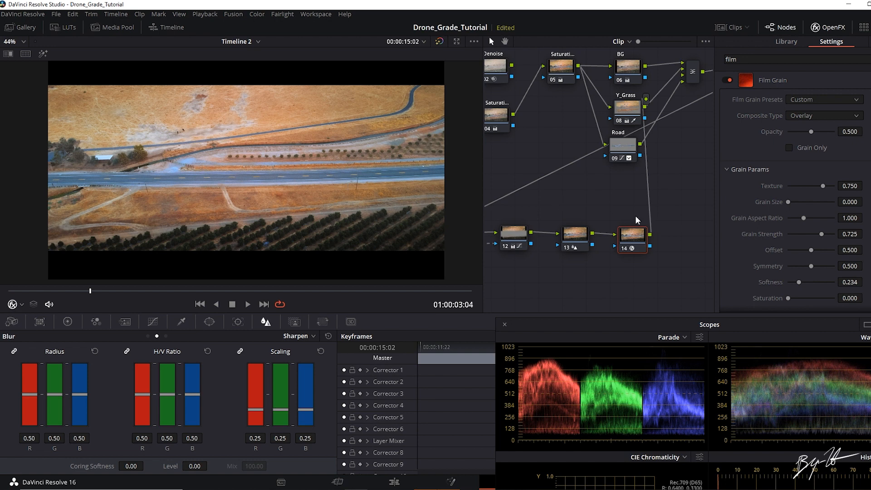
left_click_drag(639, 207, 677, 201)
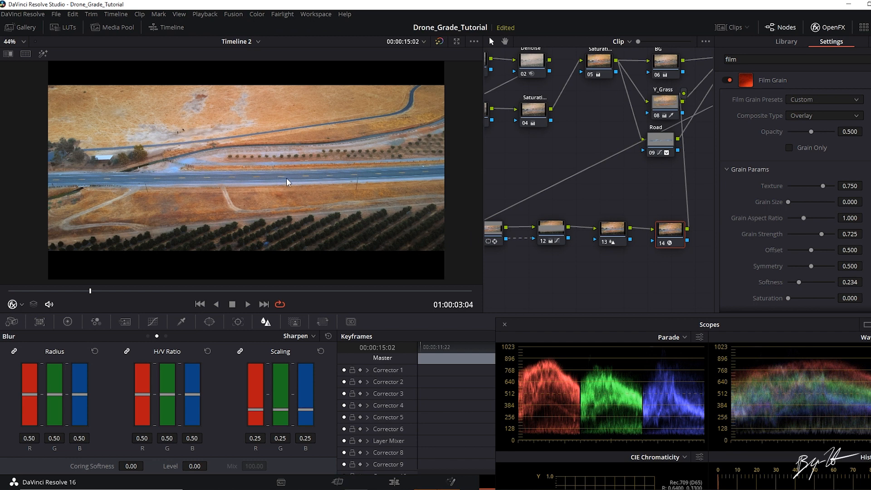
Inspect the road area up close, play the graded clip to its end and recentre the frame in the viewer
scroll(355, 196, "up", 4)
scroll(336, 195, "up", 5)
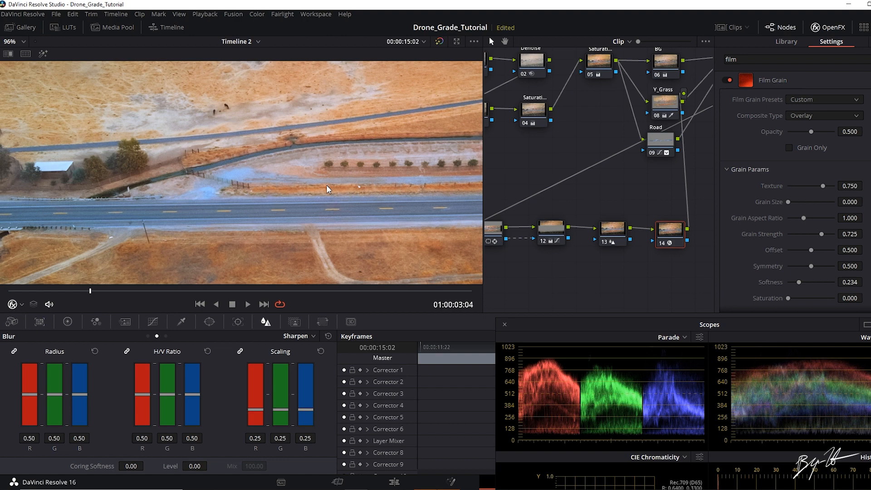
scroll(253, 195, "down", 4)
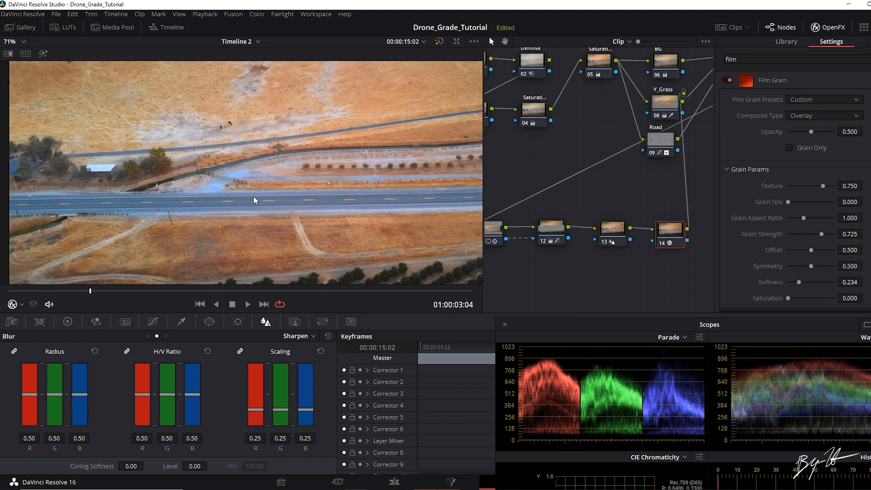
left_click(246, 304)
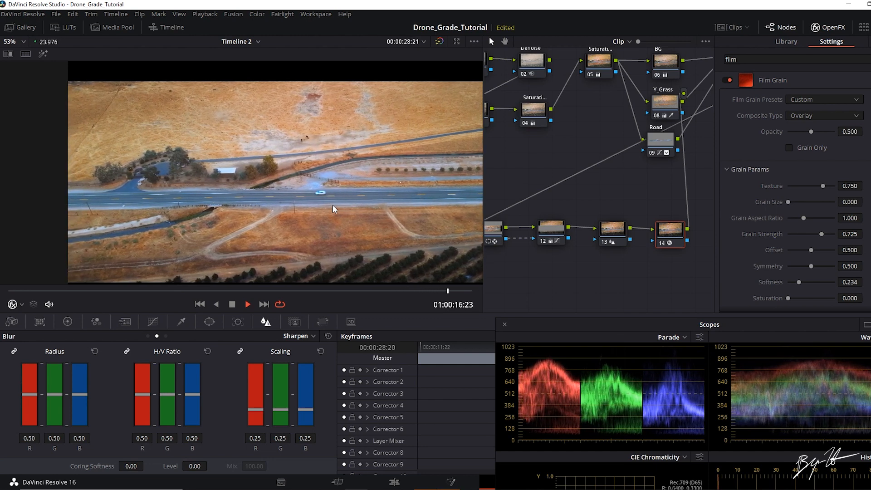
left_click(231, 305)
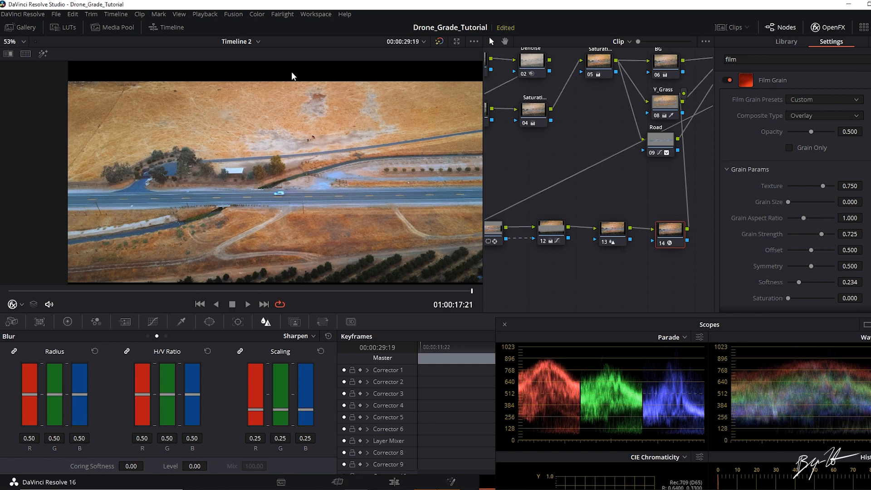
scroll(318, 115, "down", 2)
left_click_drag(408, 182, 360, 178)
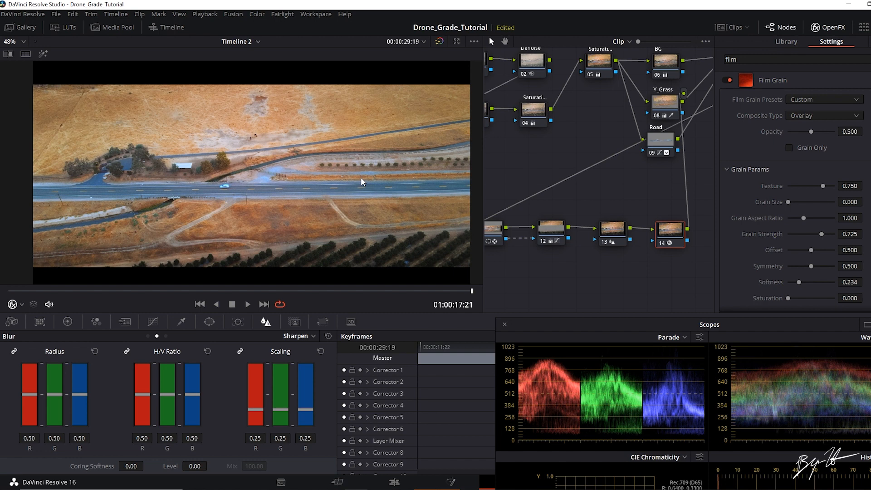
scroll(359, 173, "down", 1)
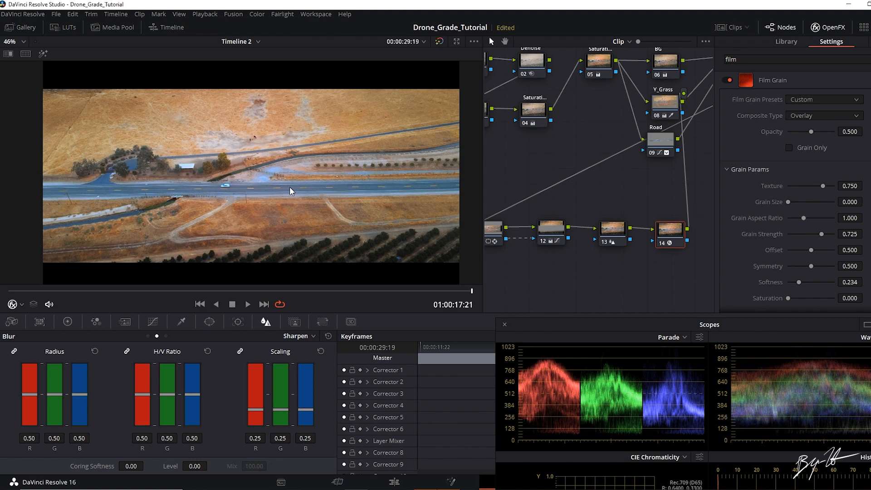
Line up node 14 beside node 13 in the node graph and reduce the viewer zoom to 40% with the frame centred
left_click_drag(633, 256, 596, 263)
left_click_drag(629, 238, 640, 241)
scroll(348, 182, "up", 3)
scroll(348, 182, "down", 3)
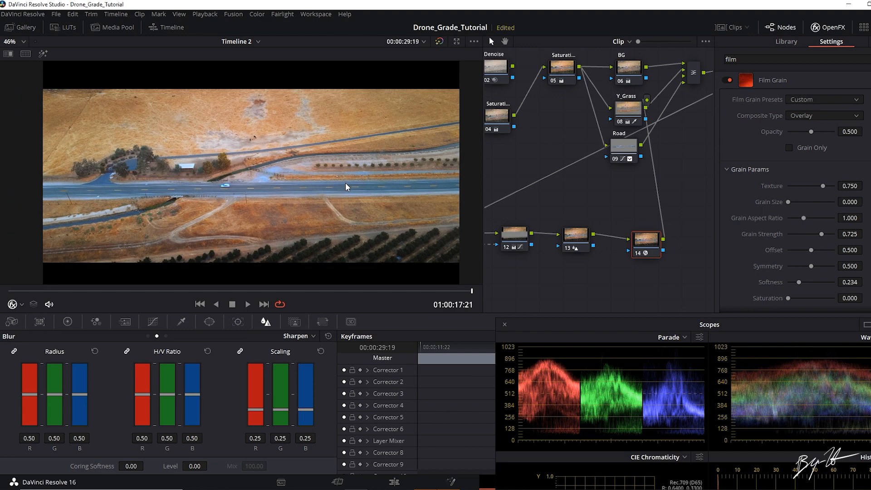
left_click_drag(348, 182, 277, 186)
left_click_drag(648, 241, 635, 235)
scroll(317, 199, "down", 2)
left_click_drag(219, 195, 287, 200)
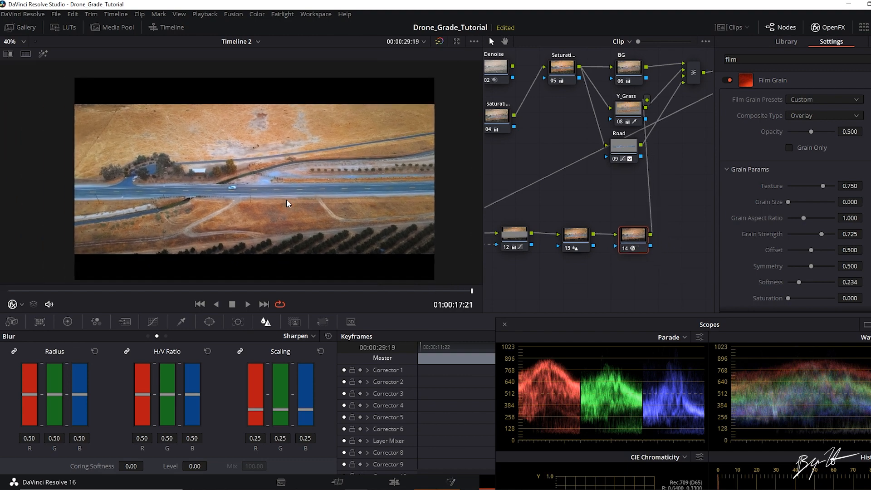
Hide the OpenFX library and move the scopes window over the viewer so the whole node graph is uncovered
left_click_drag(589, 322, 601, 166)
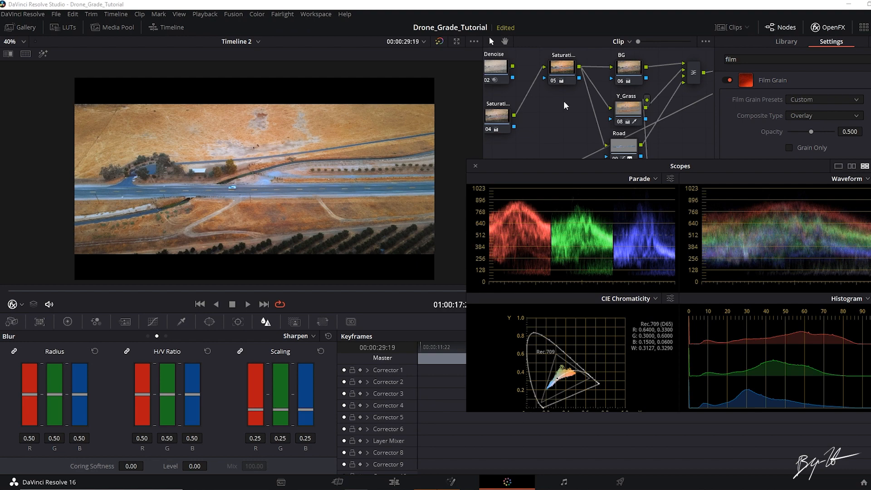
left_click_drag(605, 167, 657, 254)
scroll(552, 140, "down", 1)
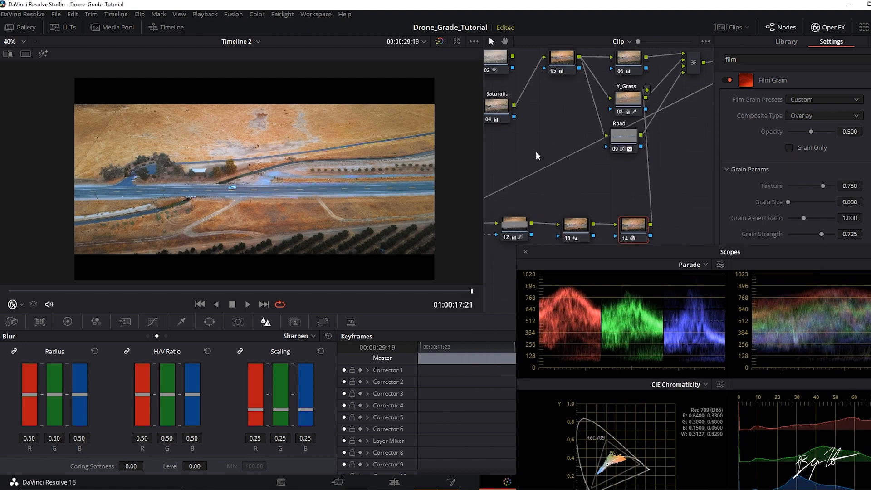
left_click(828, 27)
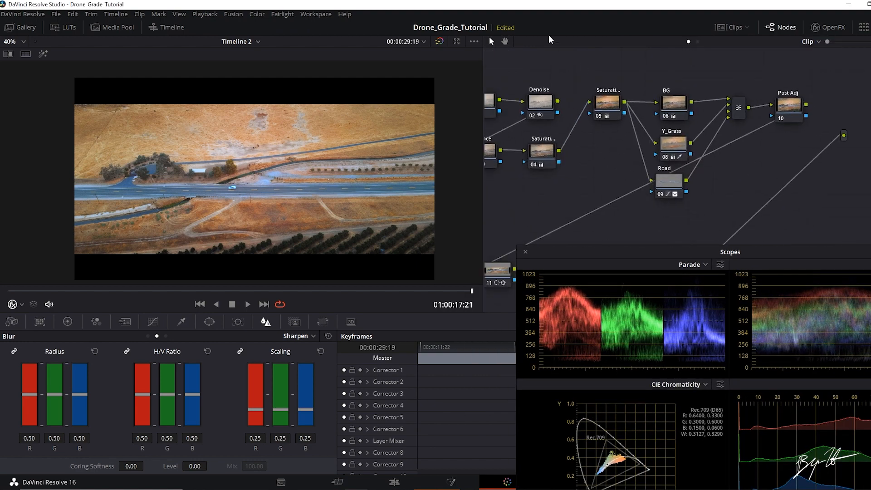
left_click_drag(747, 202, 764, 127)
left_click_drag(744, 252, 295, 55)
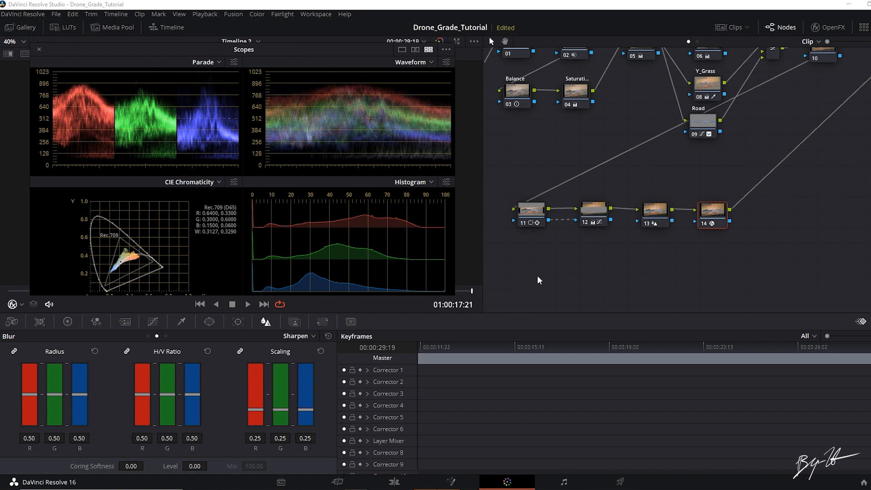
left_click_drag(761, 211, 811, 269)
Bypass all grades to compare the original and graded signals in the scopes, and re-enable the grades
left_click(761, 191)
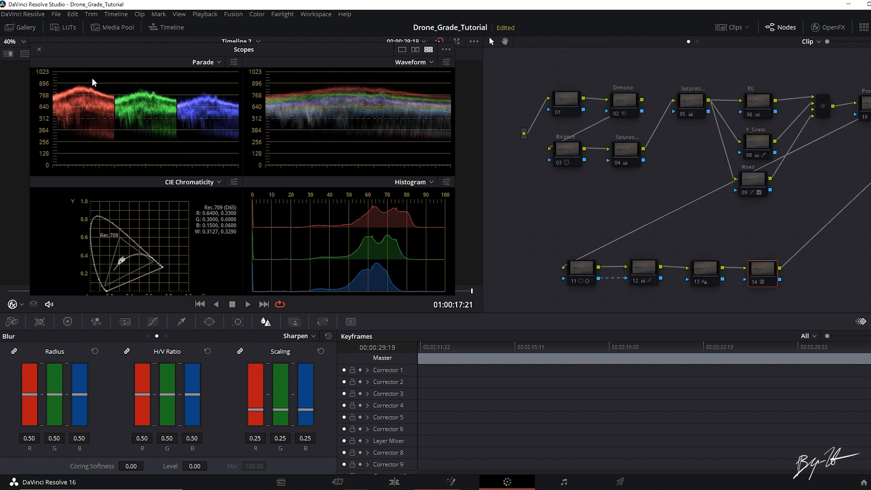
key("shift+d")
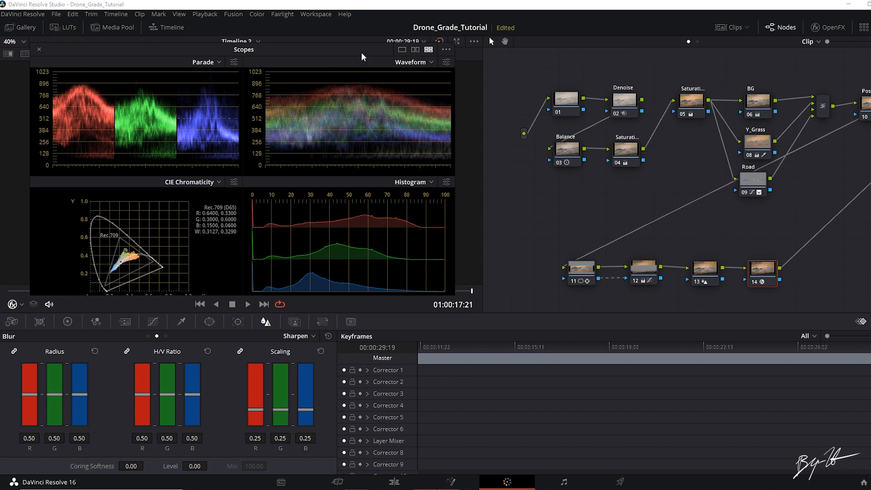
left_click_drag(361, 53, 362, 58)
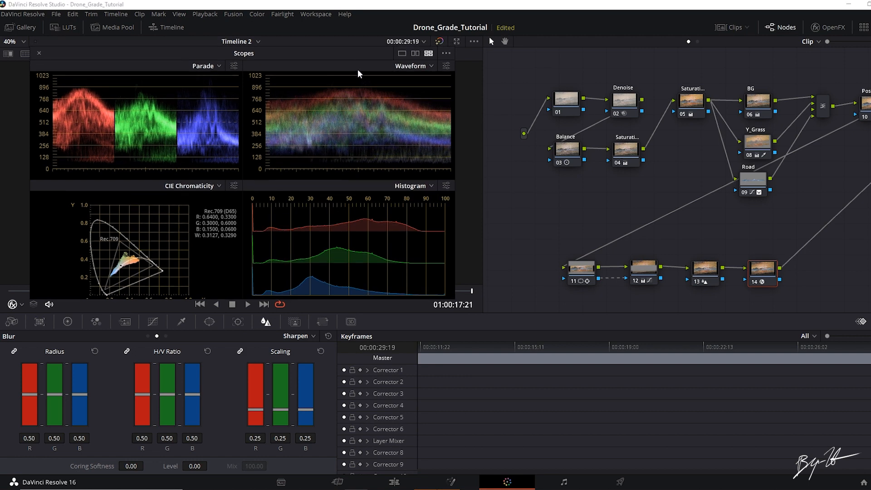
Move the scopes window clear of the viewer and compare the original and graded footage at 00:00:18:22 by bypassing all grades
left_click_drag(309, 61, 747, 55)
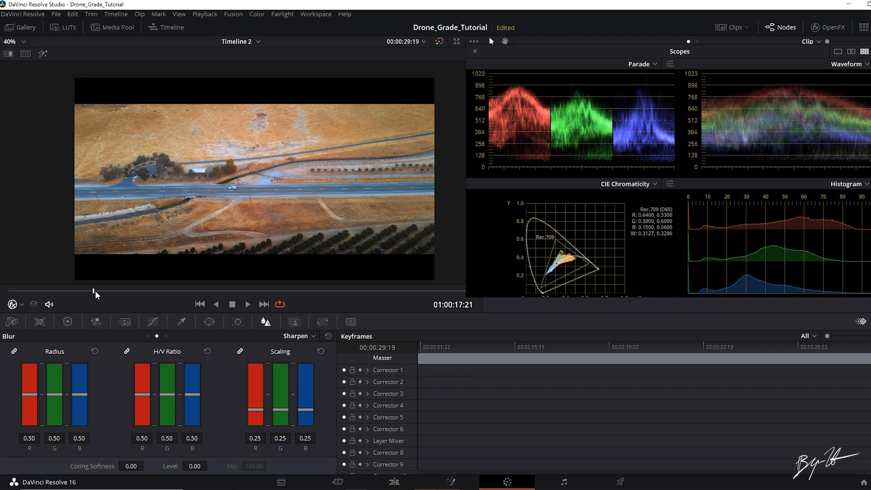
left_click(190, 290)
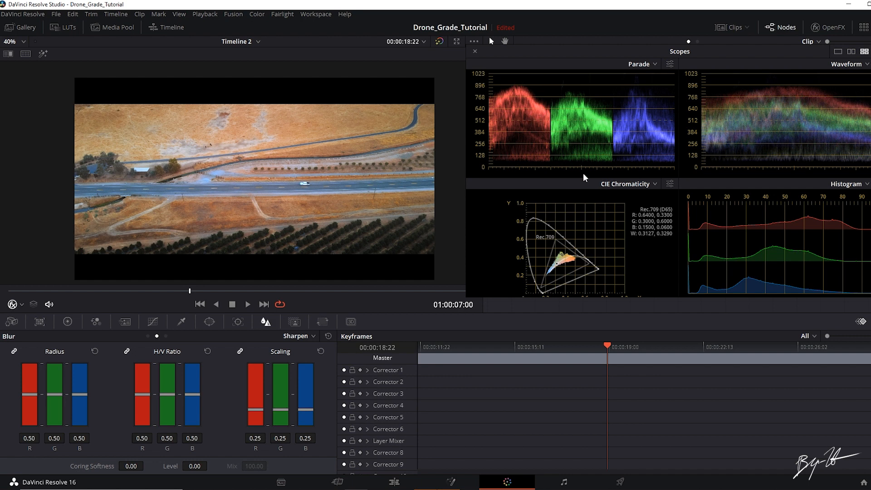
left_click_drag(635, 51, 632, 214)
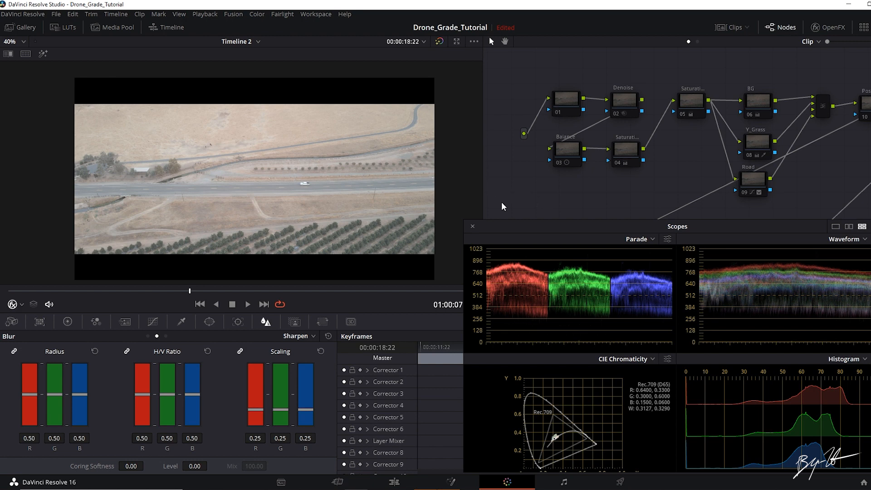
key("shift+d")
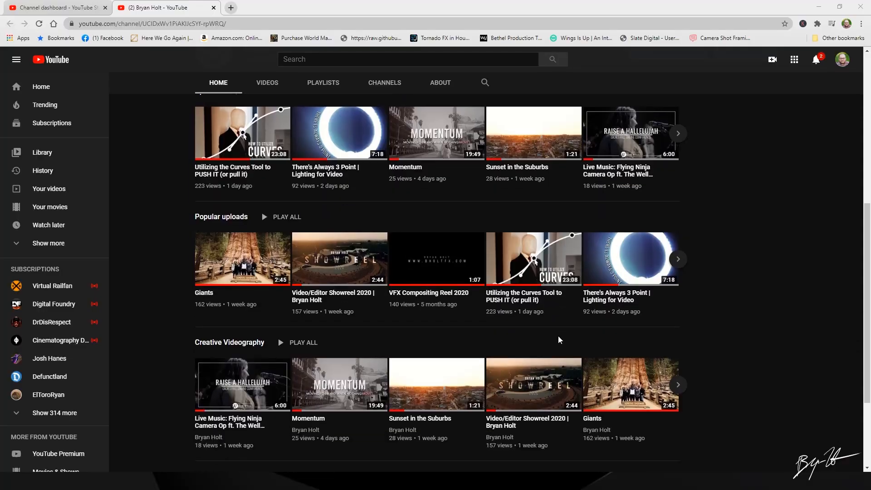
Switch to the browser and look through the video rows on the YouTube channel's home page
scroll(558, 287, "down", 3)
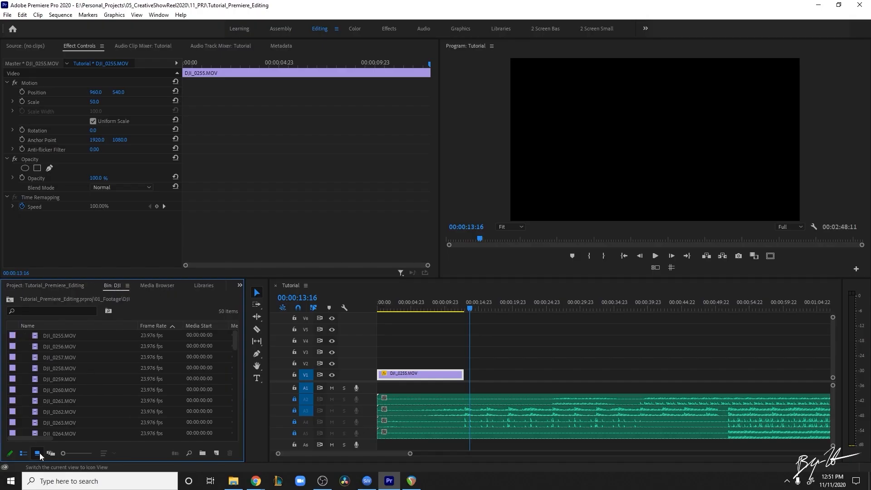
Switch to Adobe Premiere Pro, show the DJI bin as thumbnails and open DJI_0268.MOV in the source monitor
double_click(120, 401)
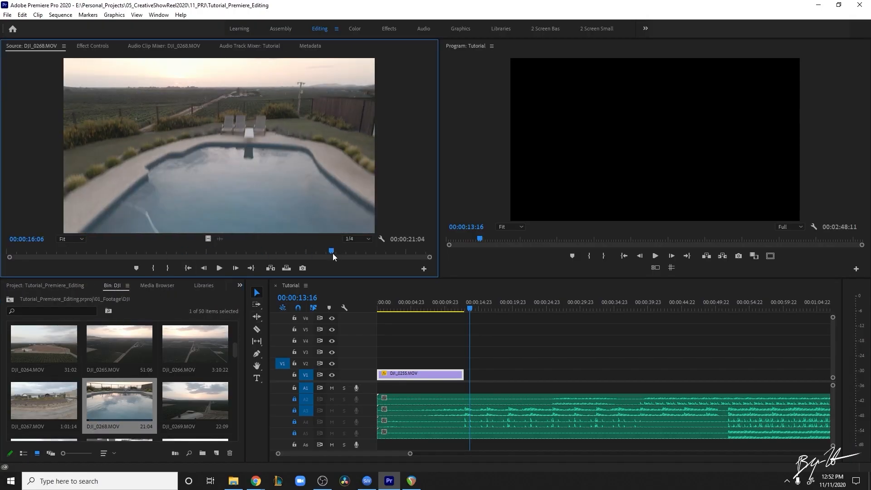